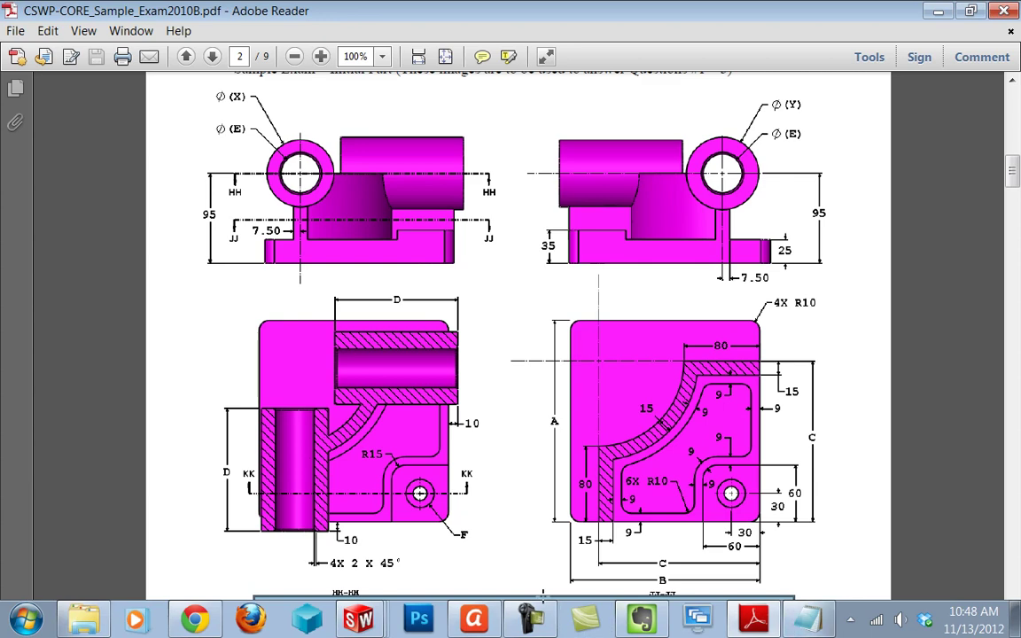
Step: Switch to the finished Q1 part and open its Boss-Extrude1 sketch to review the dimensions
mouse_move(359, 618)
click(350, 581)
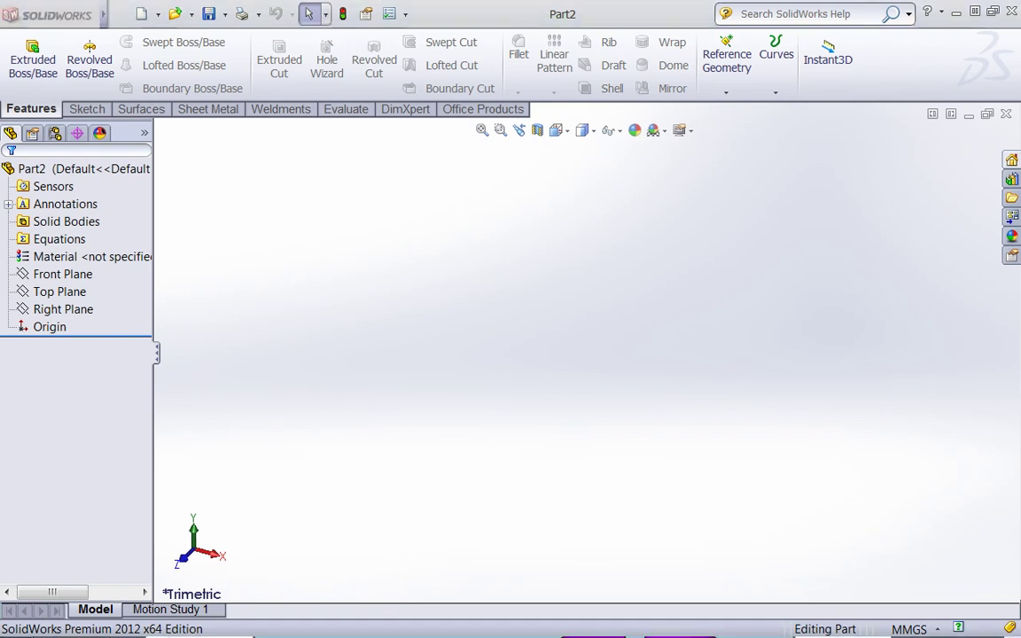
click(121, 14)
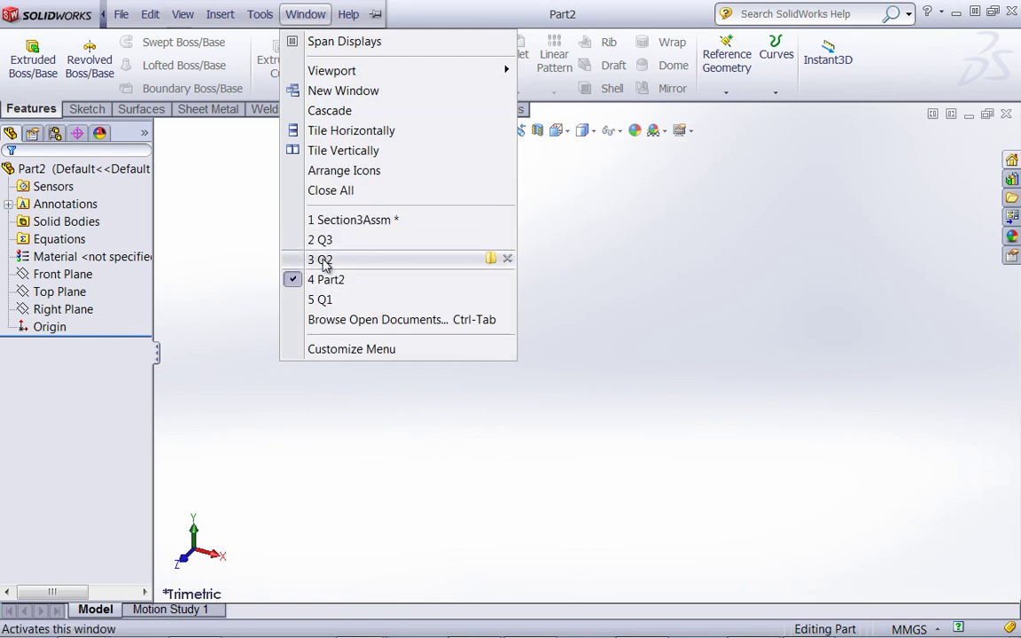
click(321, 300)
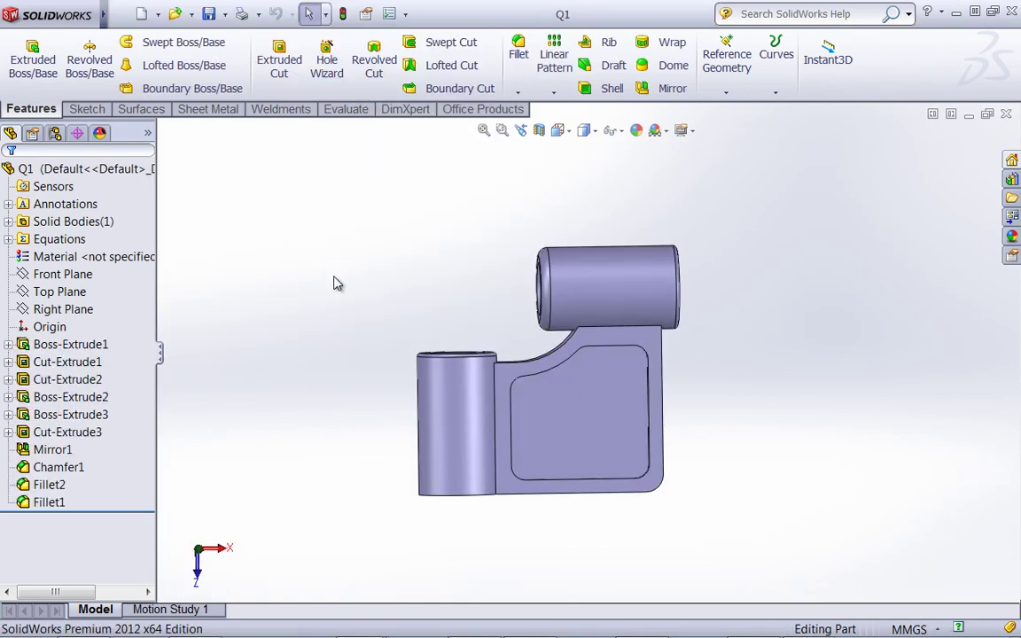
right_click(50, 344)
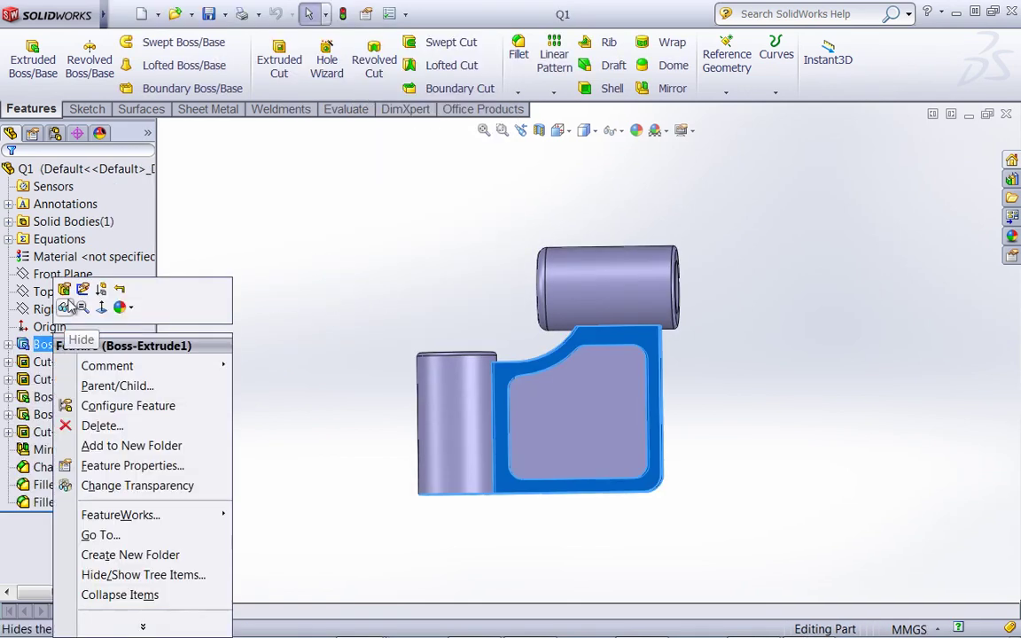
click(82, 290)
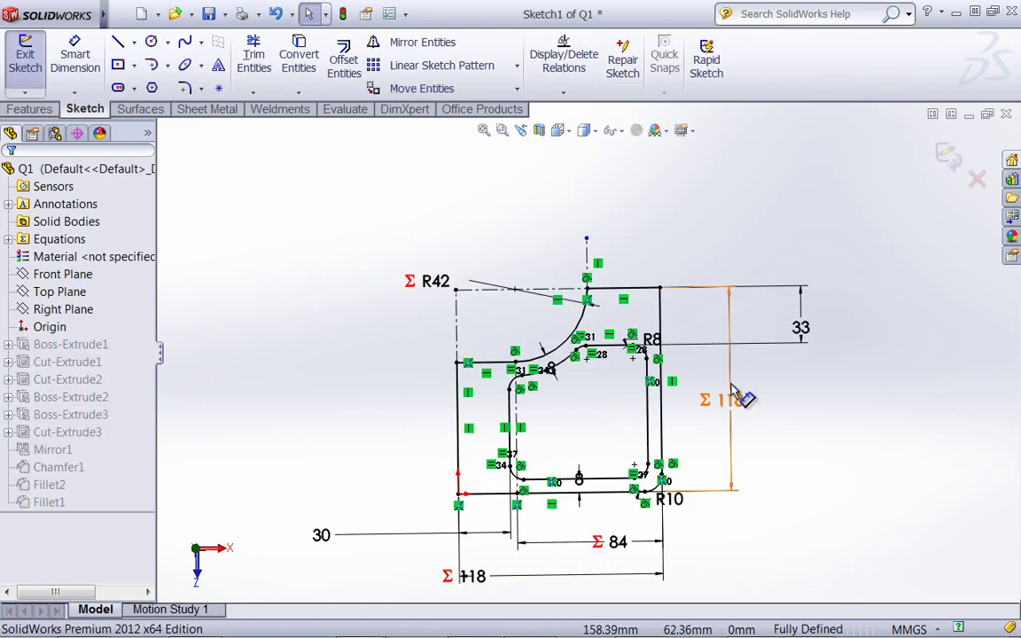
scroll(687, 364, down, 2)
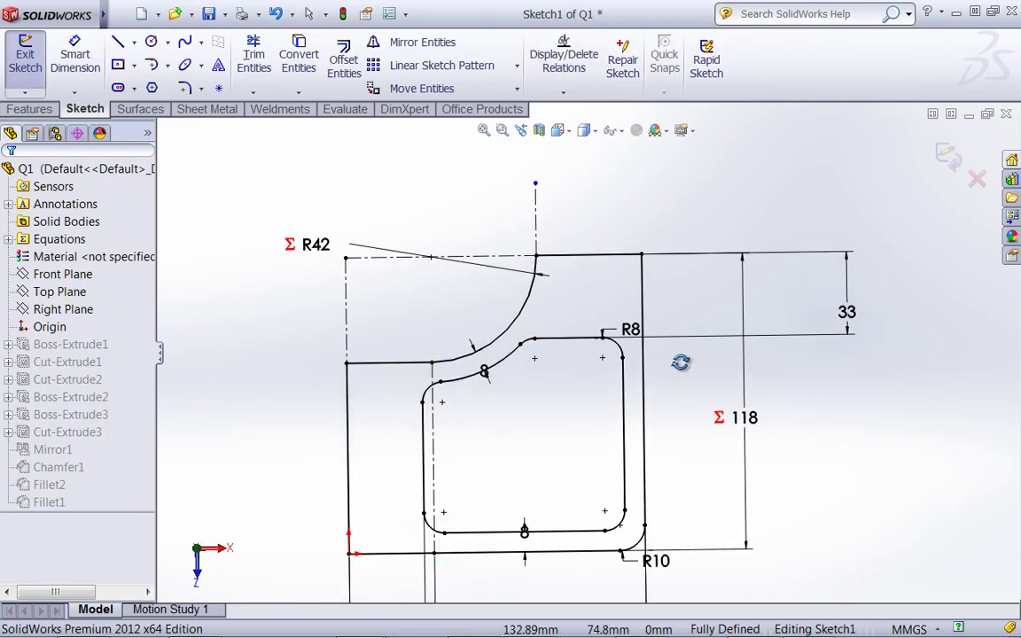
scroll(680, 366, up, 1)
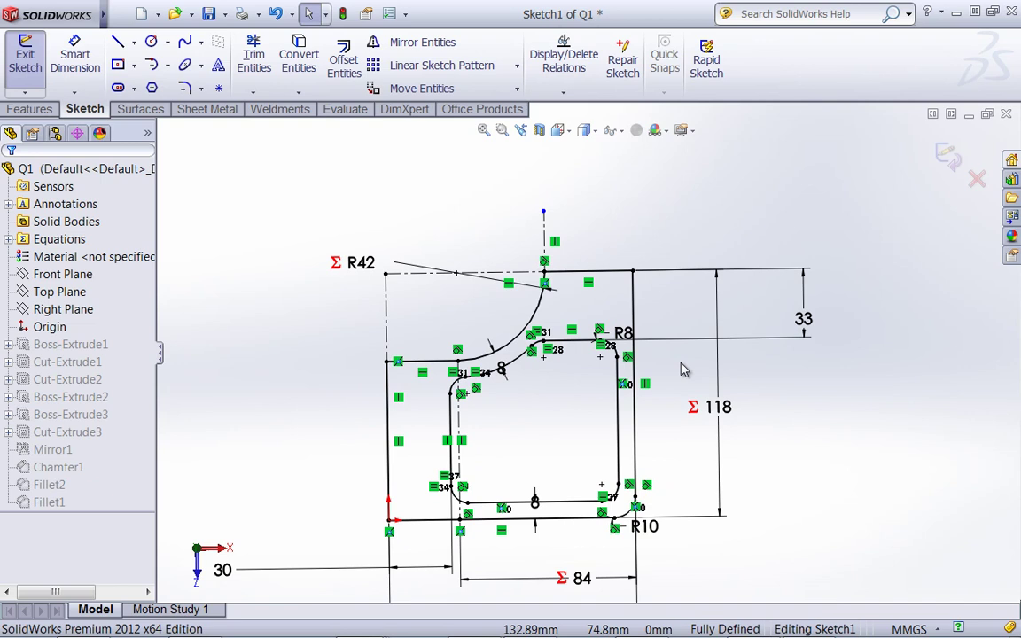
Step: Exit the sketch and orbit Q1, selecting the left cylinder's end edge to check its size
click(953, 158)
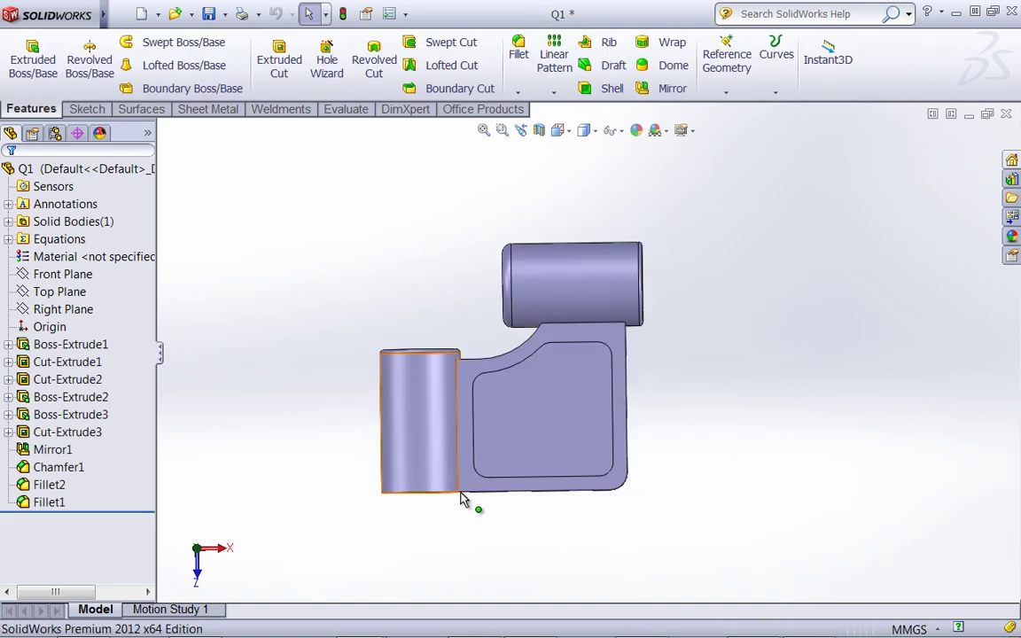
middle_drag(460, 499, 399, 456)
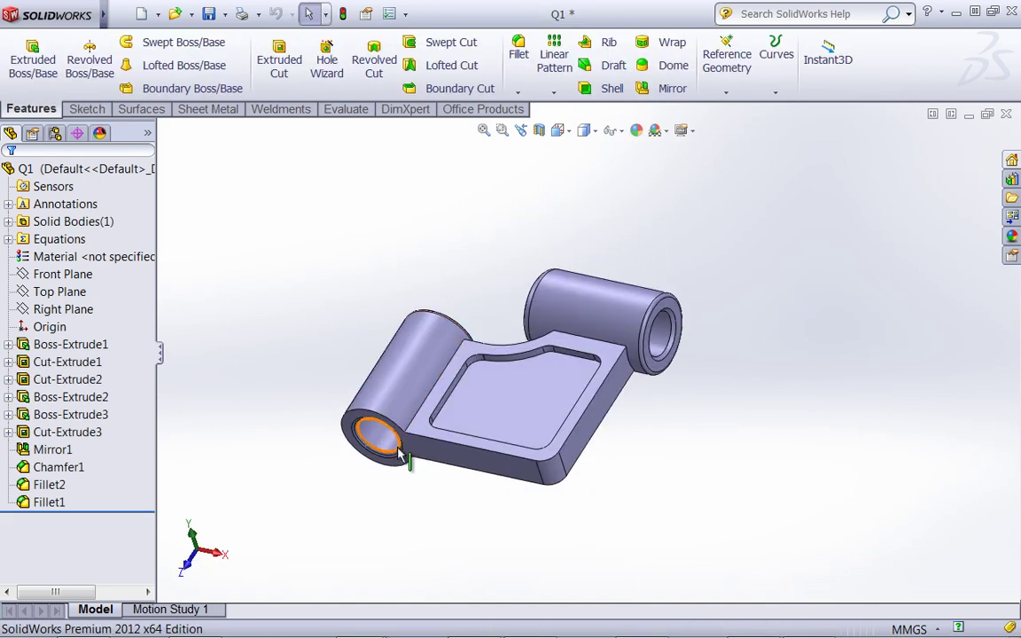
click(399, 452)
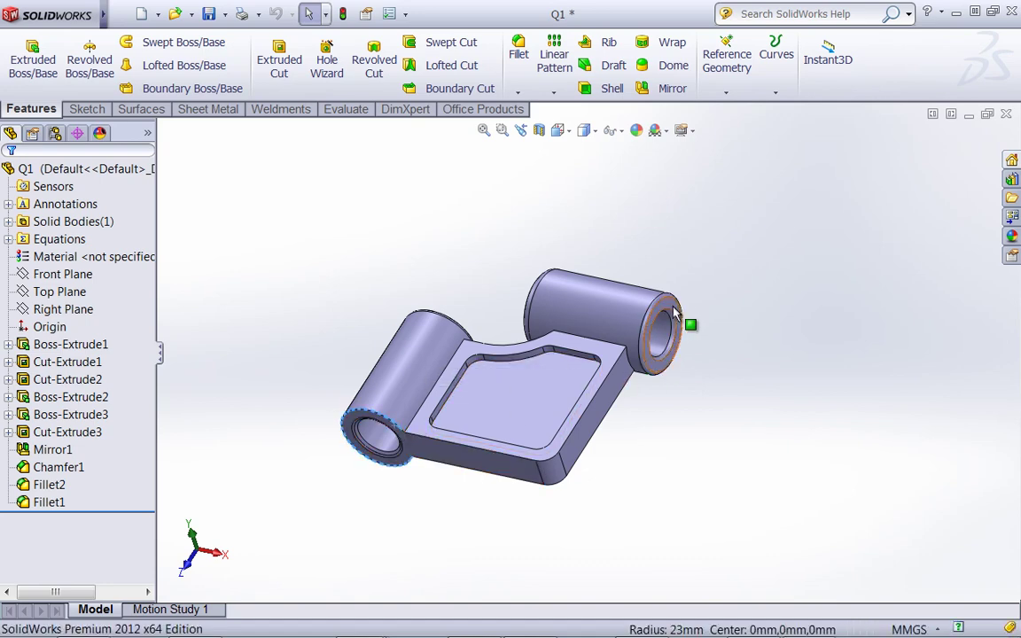
middle_drag(674, 311, 426, 376)
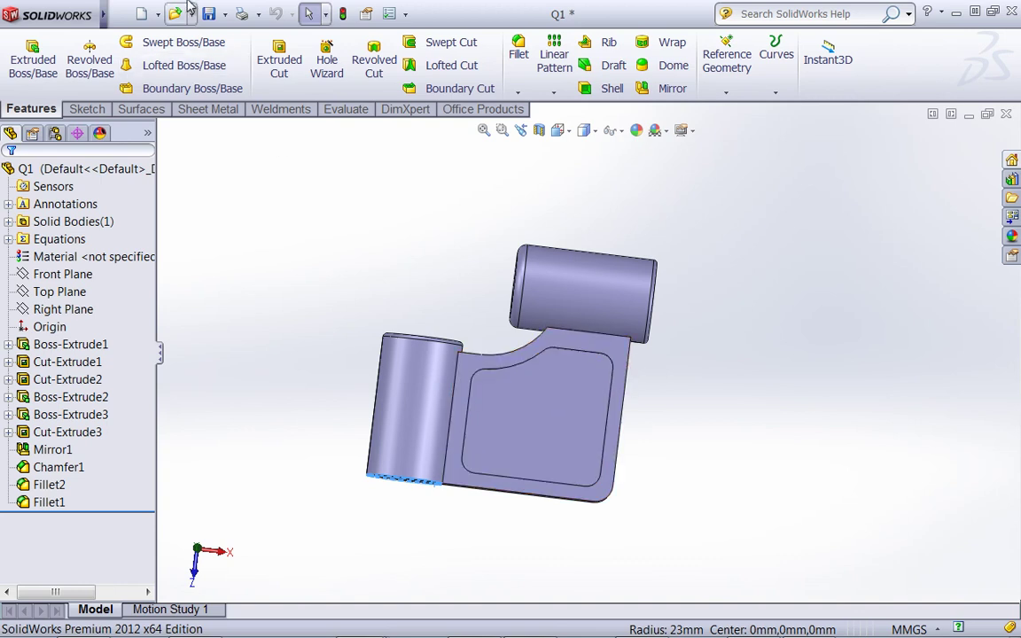
Step: Switch back to the Part2 document via the Window list
mouse_move(104, 13)
click(305, 14)
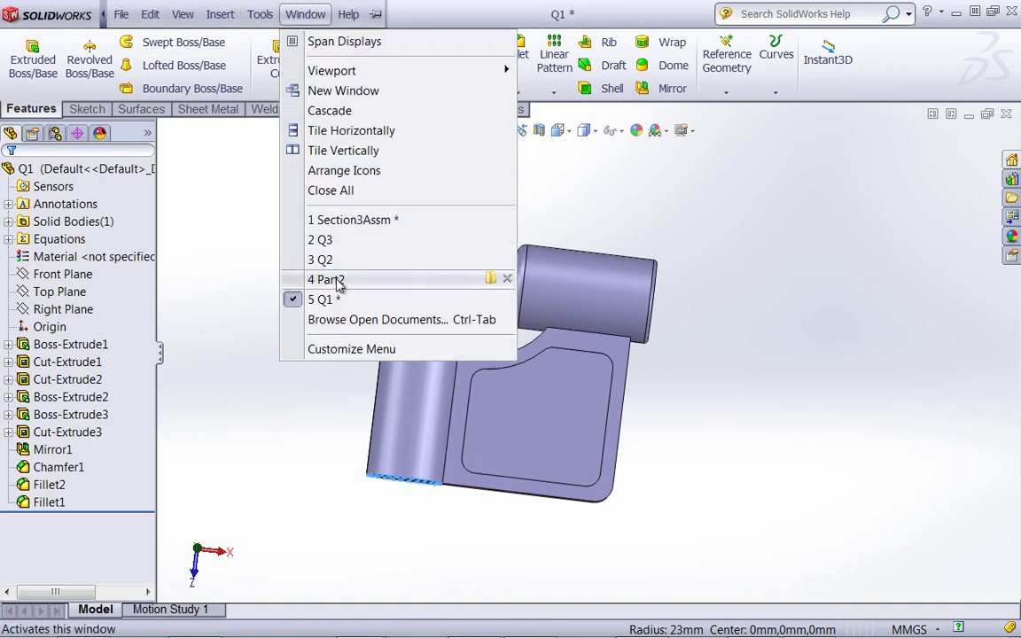
click(492, 279)
Step: Sketch a circle on the Top Plane with its centre snapped onto the origin
click(55, 275)
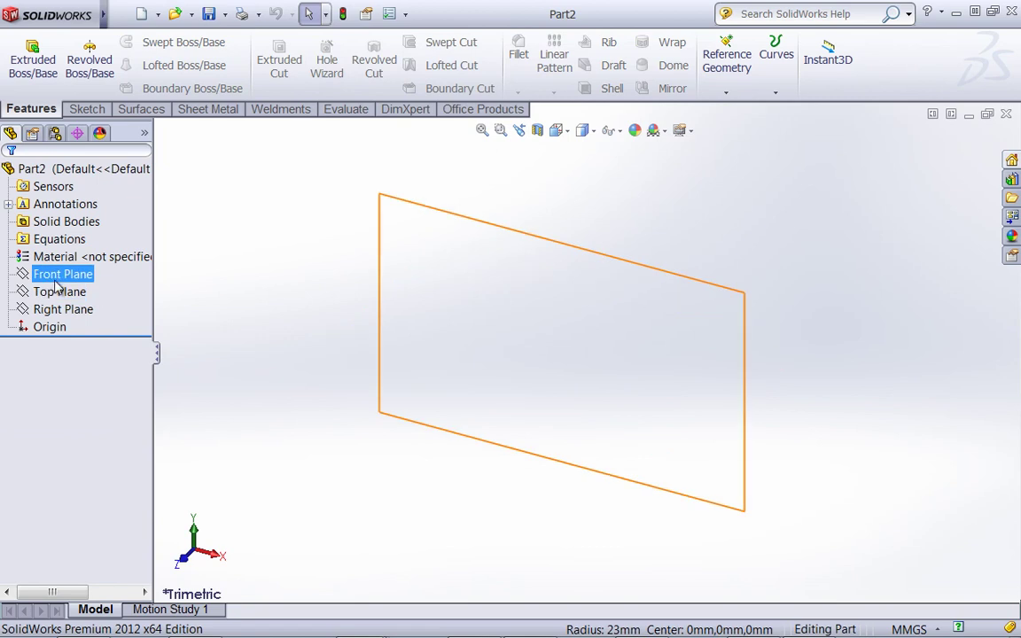
click(59, 292)
click(87, 108)
click(150, 42)
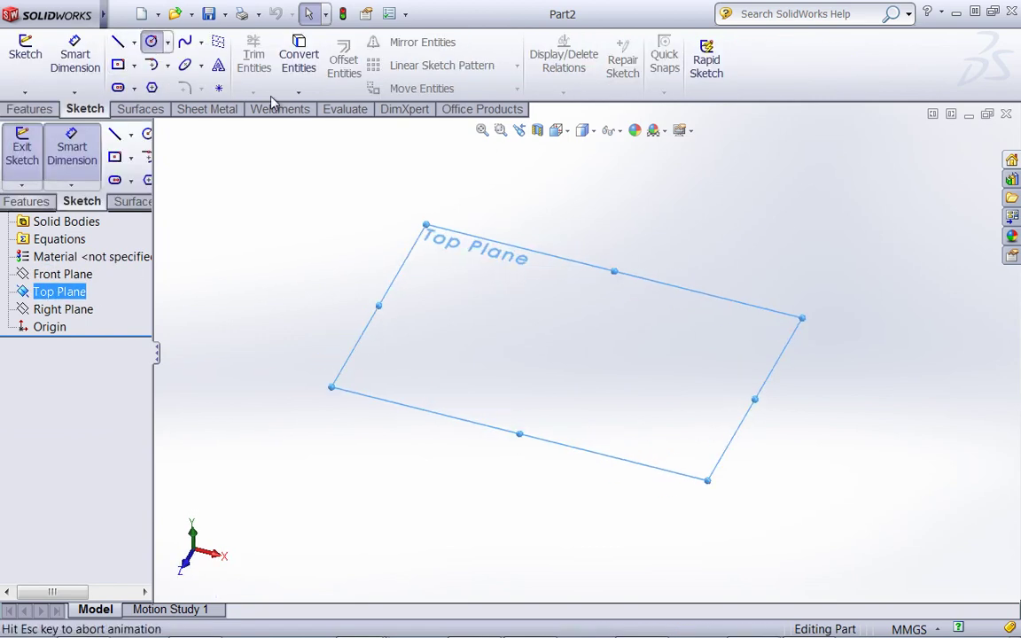
click(585, 346)
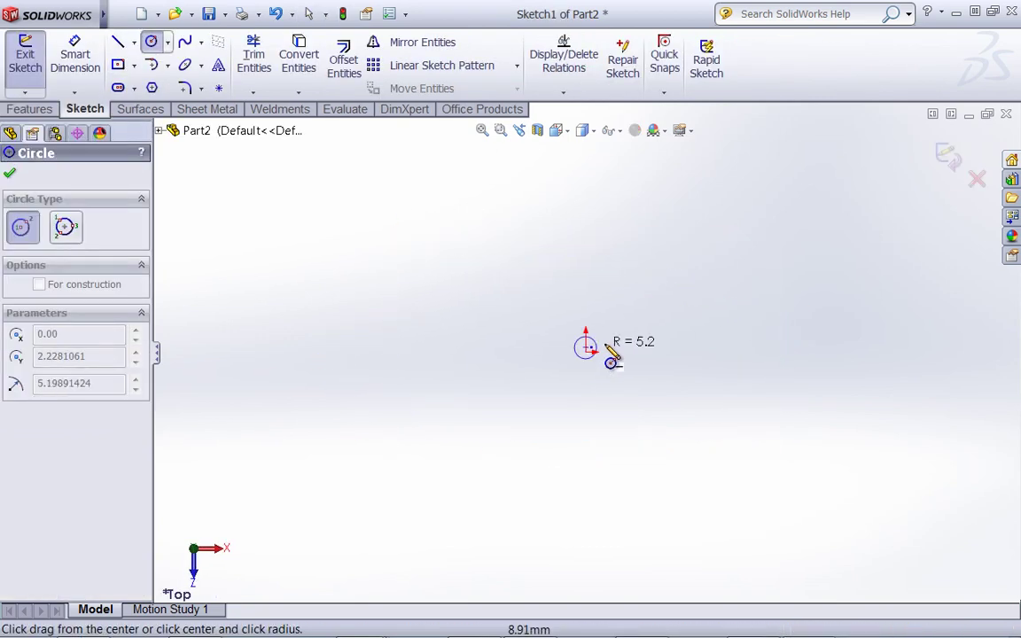
click(611, 333)
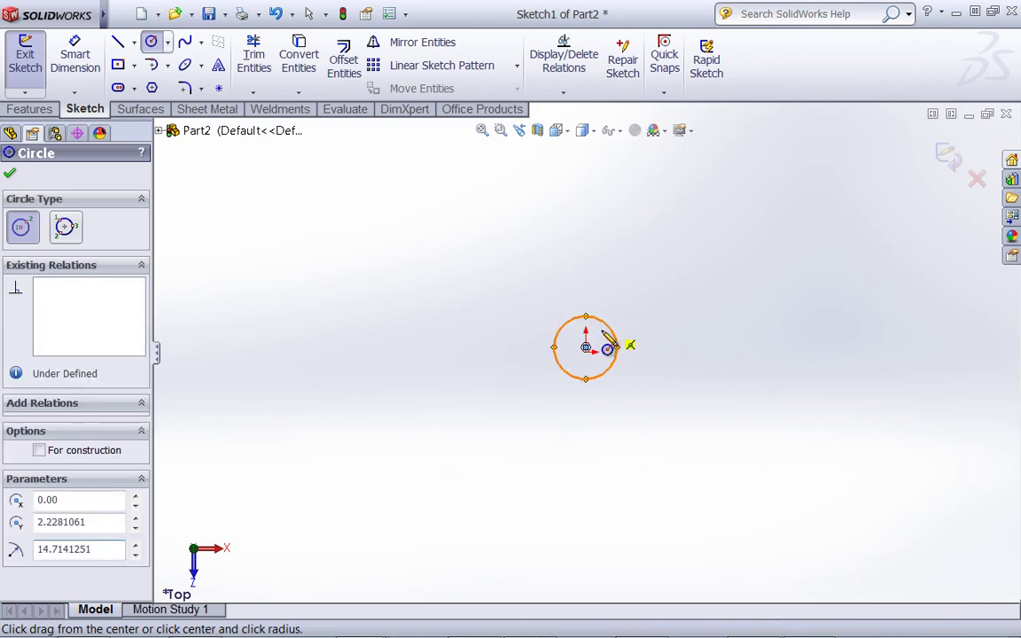
right_click(627, 296)
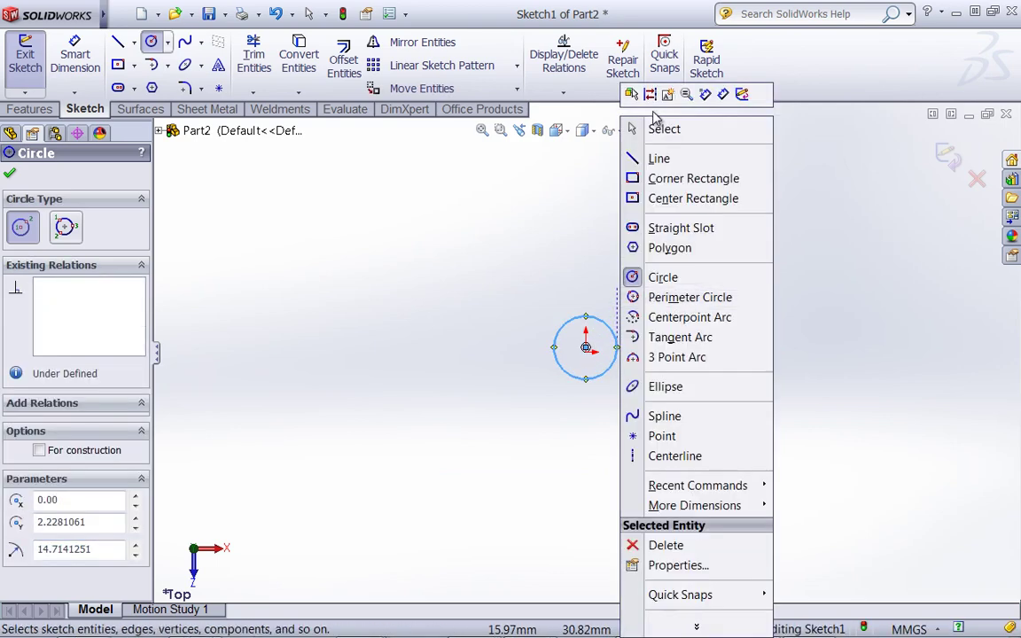
click(660, 128)
click(586, 348)
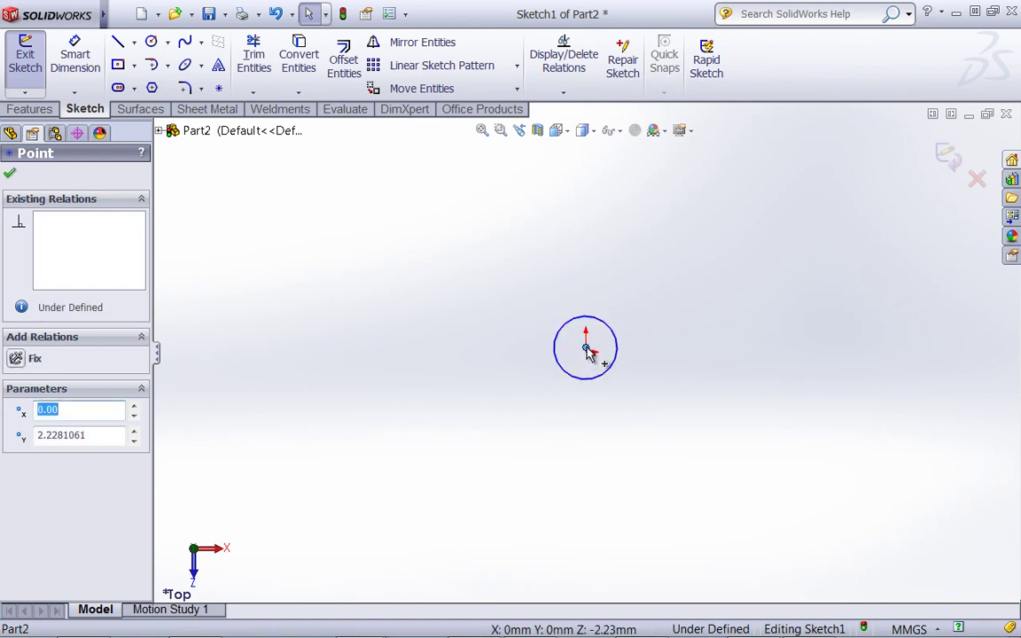
mouse_move(588, 352)
mouse_down()
mouse_move(570, 347)
mouse_move(586, 353)
mouse_up()
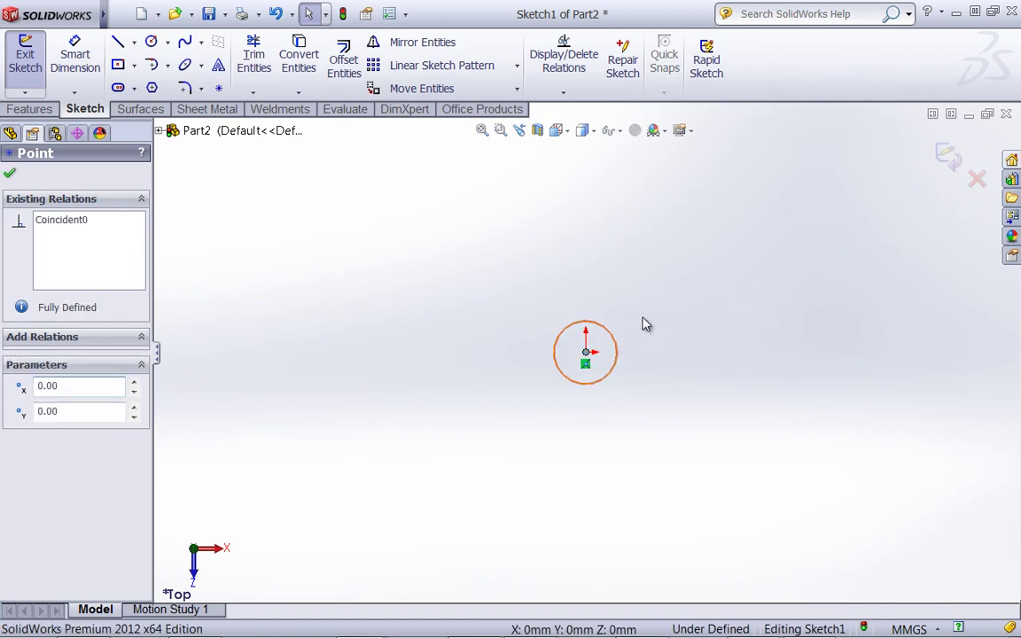
click(651, 320)
click(947, 157)
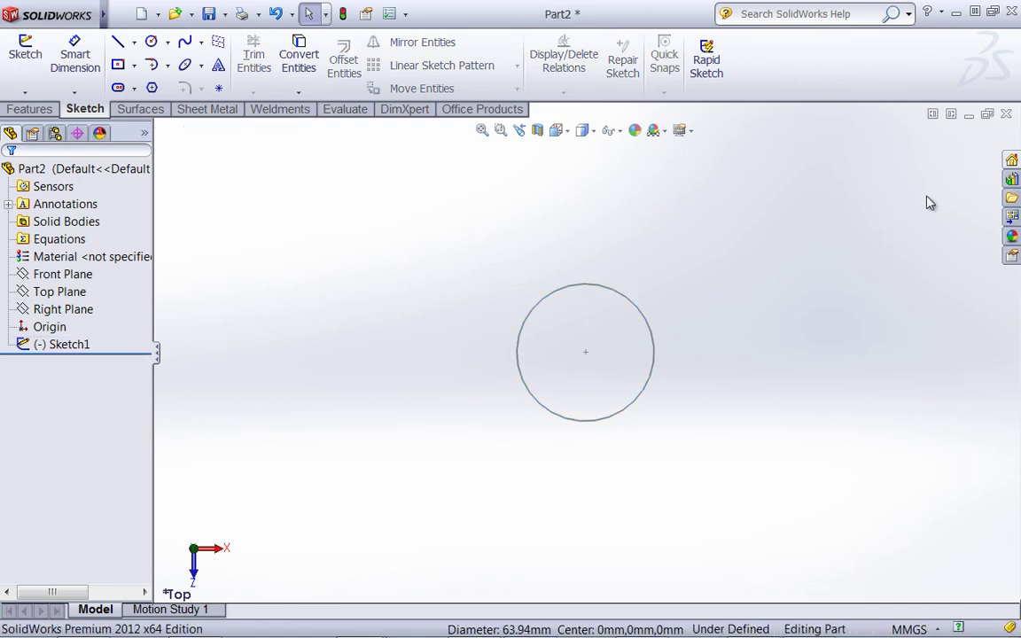
Step: Extrude the circle sketch 22 mm into a solid cylinder
click(51, 106)
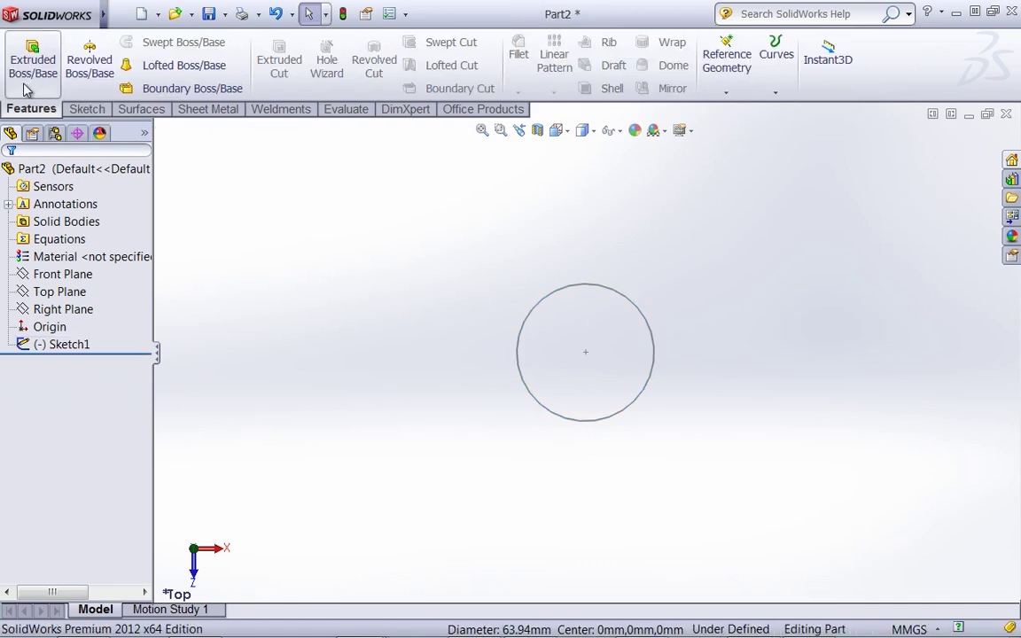
click(33, 59)
click(646, 322)
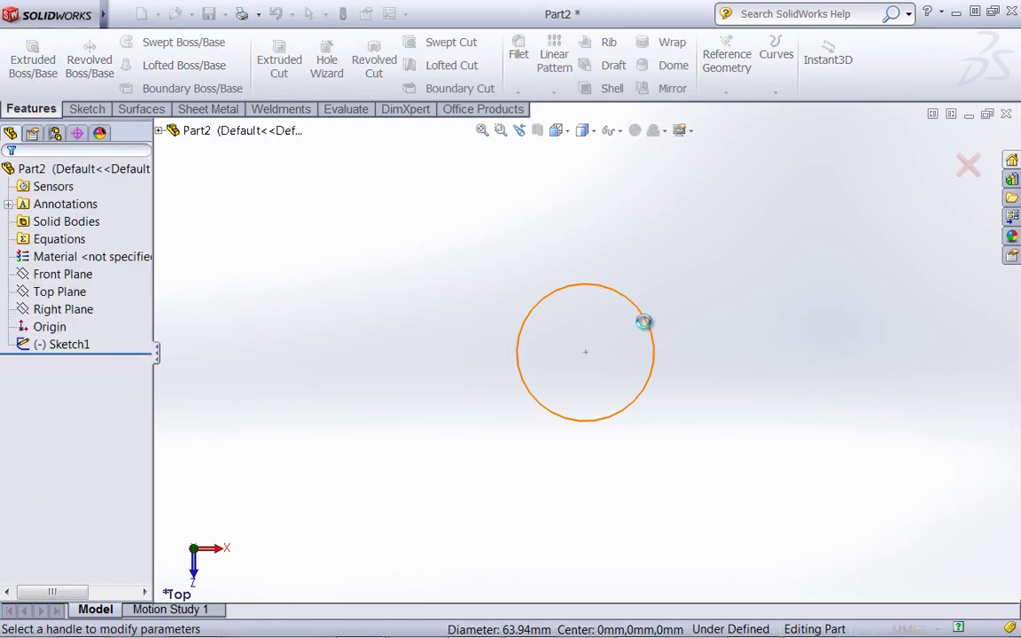
drag(589, 301, 679, 229)
click(952, 156)
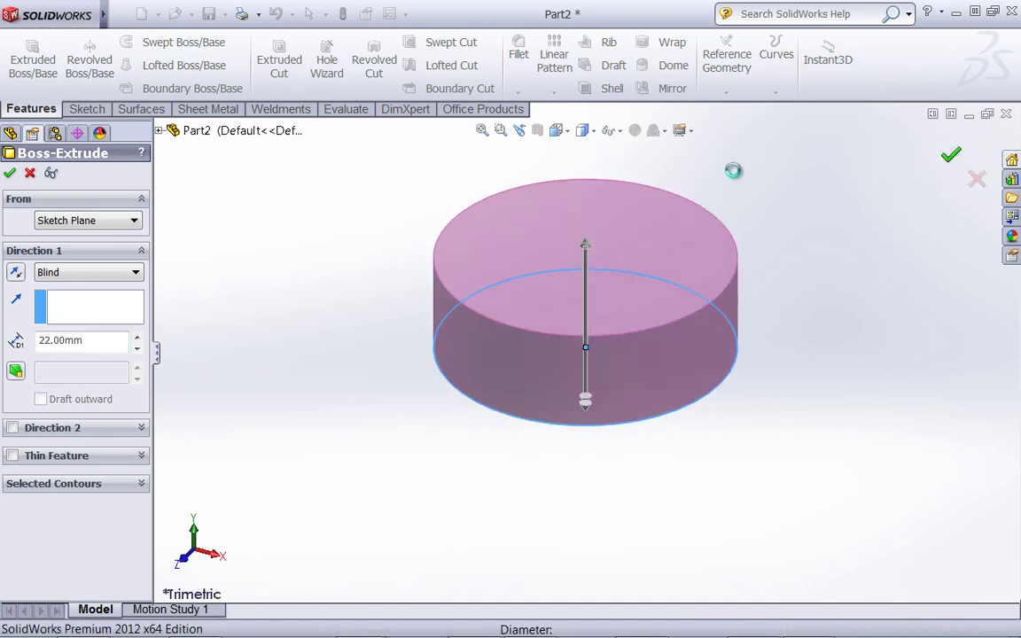
Step: Sketch a circle on the cylinder's top face, offset 10 mm inside its edge
click(566, 249)
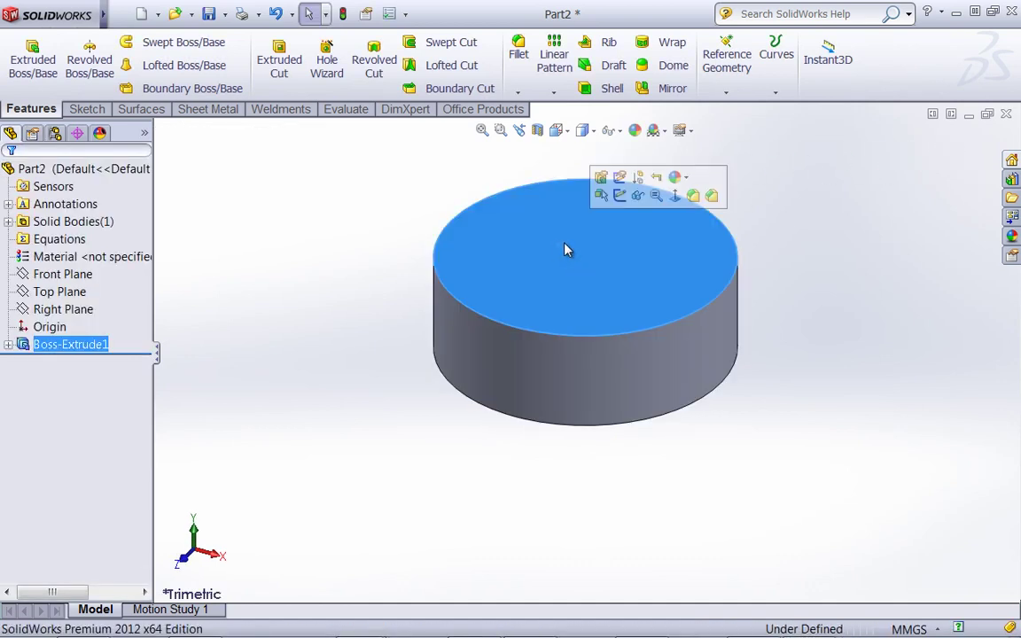
click(620, 196)
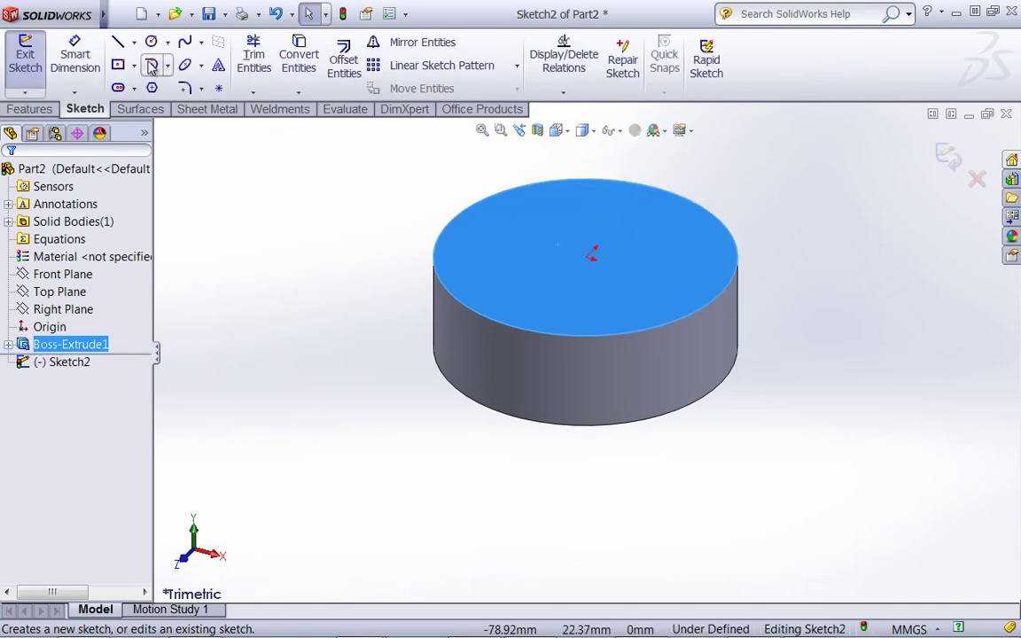
click(344, 60)
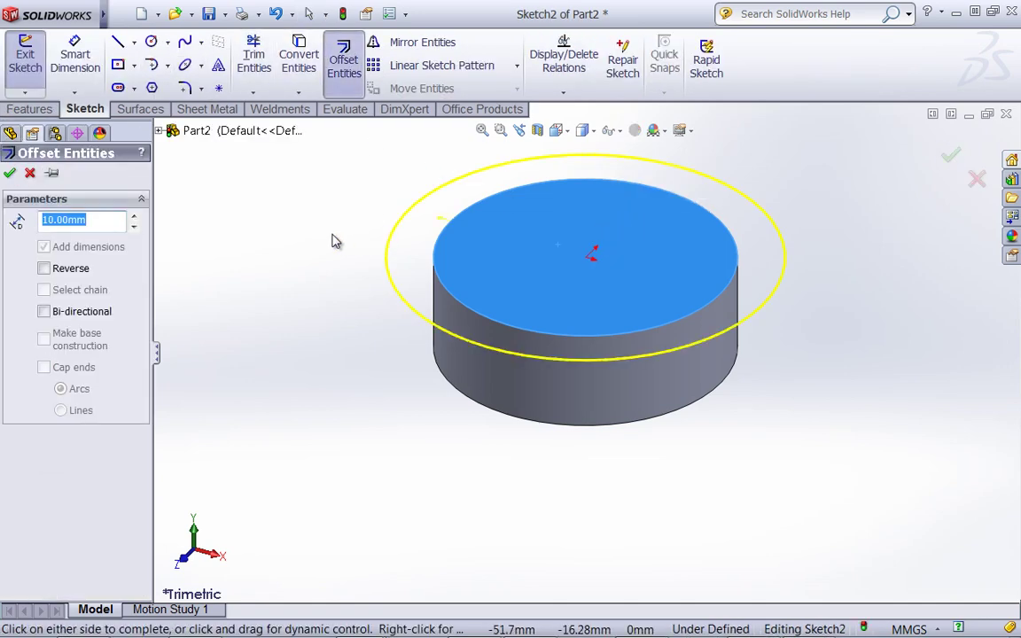
click(547, 252)
middle_drag(547, 192, 540, 256)
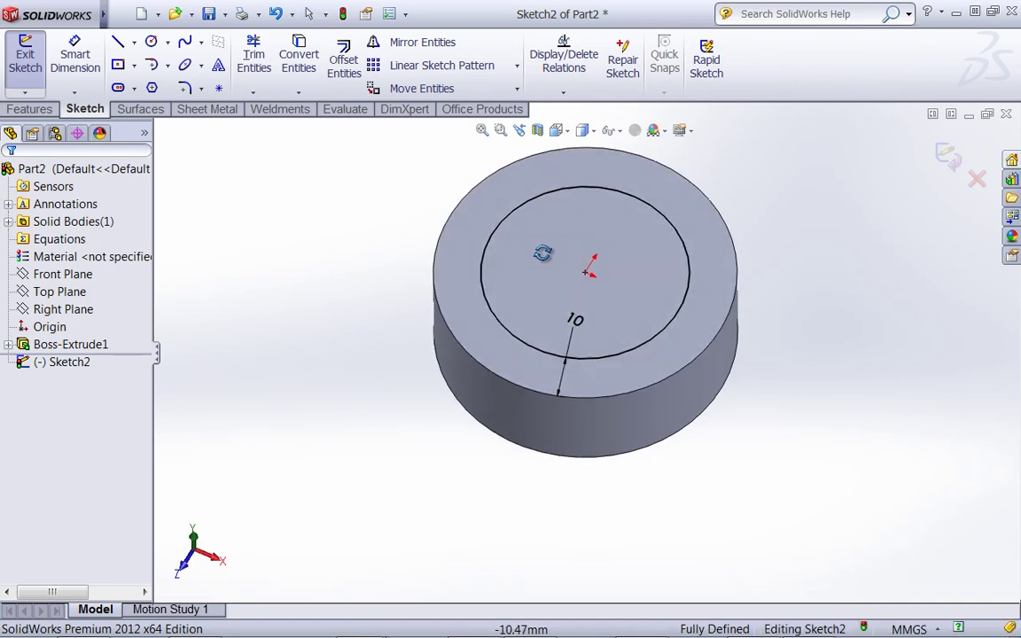
Step: Cut the inner circle 5 mm deep (Blind) into the top face and inspect the pocket
click(31, 109)
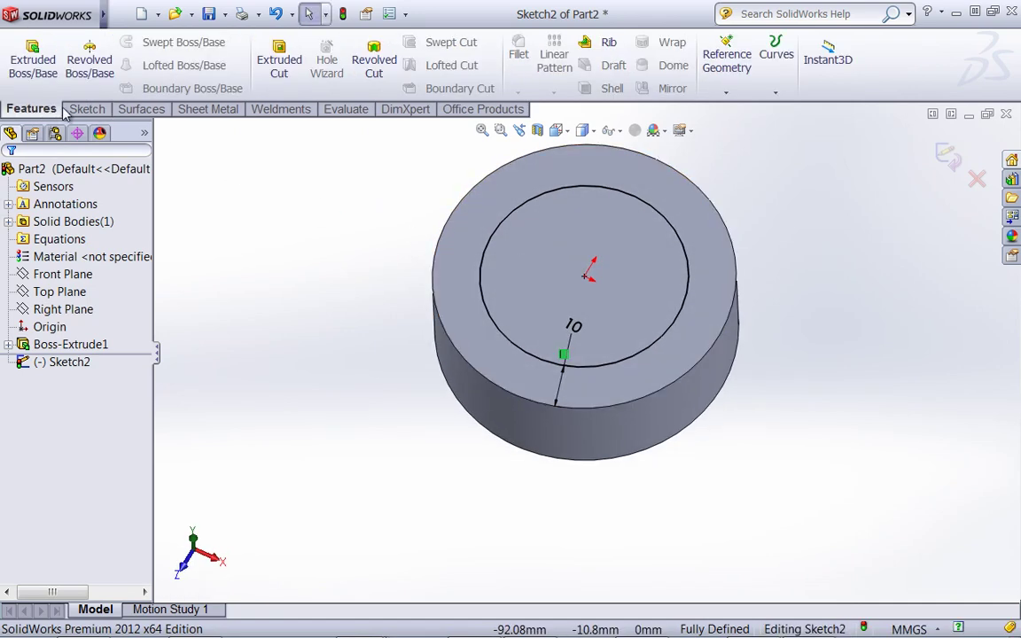
click(279, 58)
middle_drag(643, 228, 500, 306)
click(111, 251)
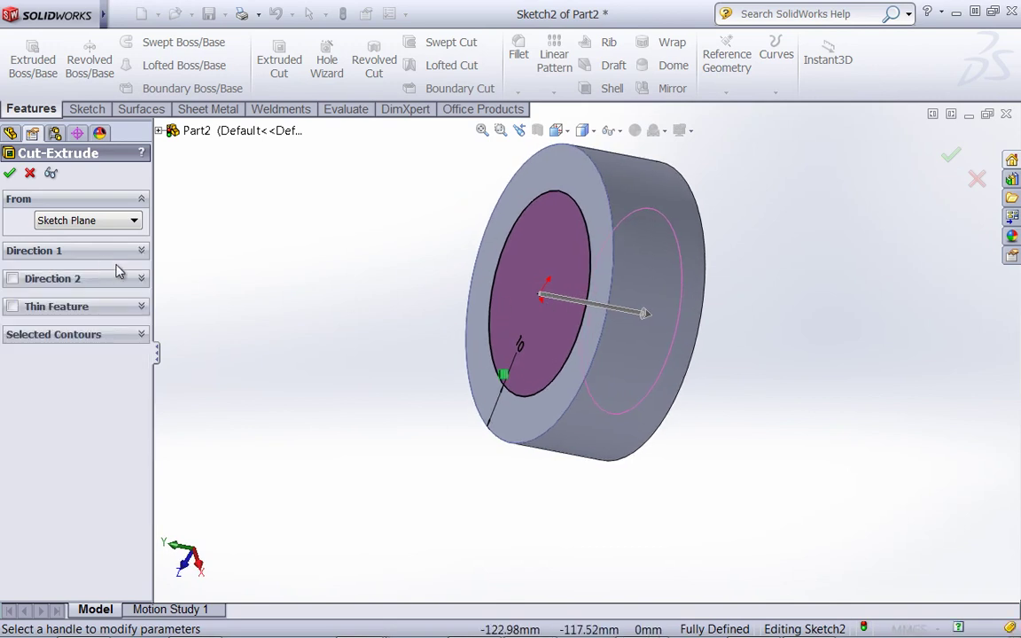
click(109, 253)
click(94, 277)
click(91, 284)
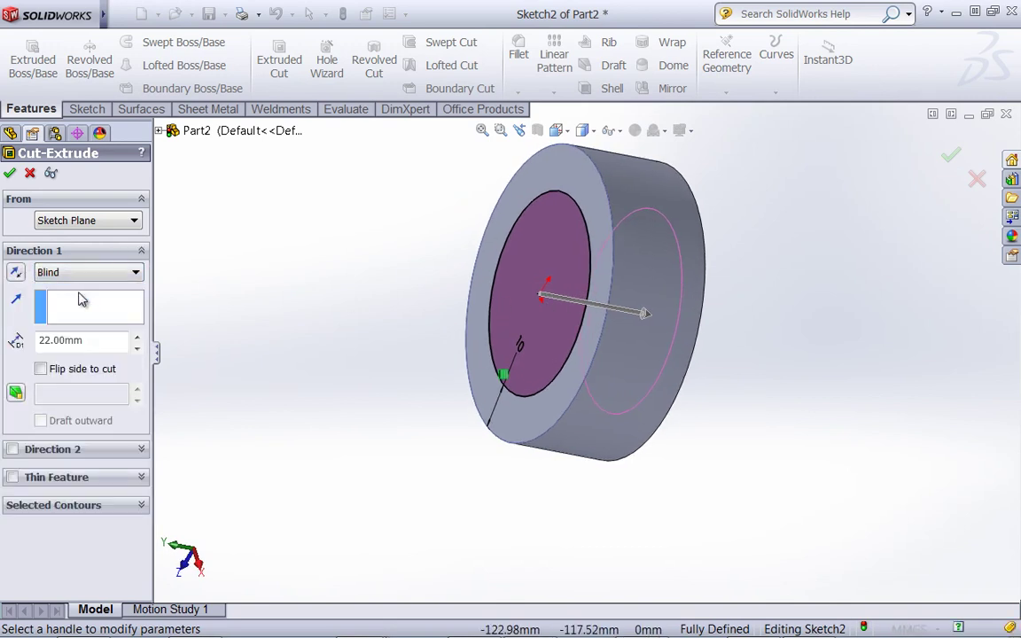
text(5)
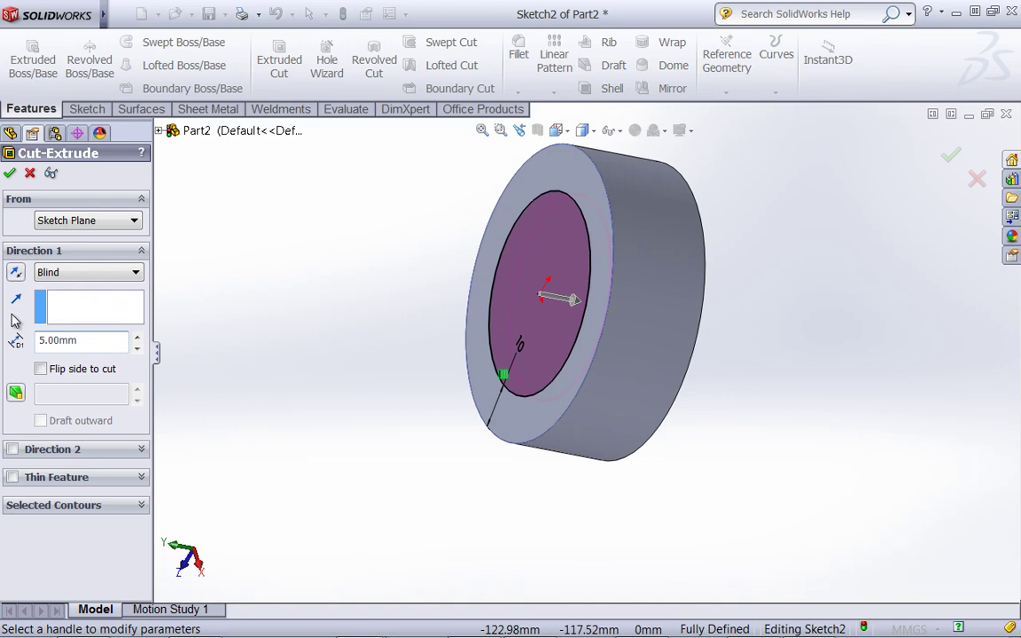
click(9, 174)
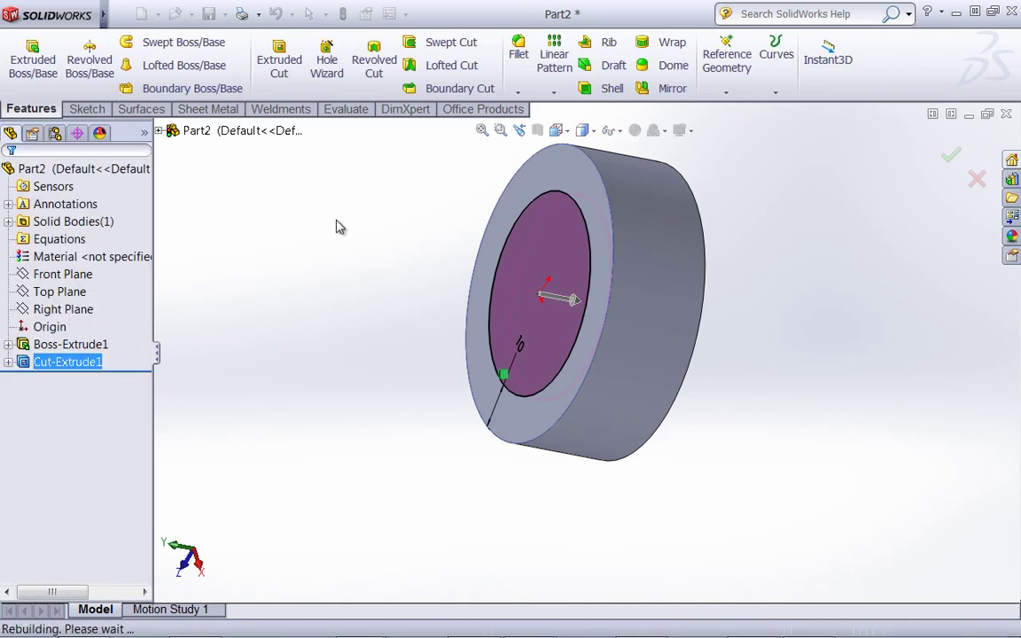
middle_drag(331, 224, 434, 255)
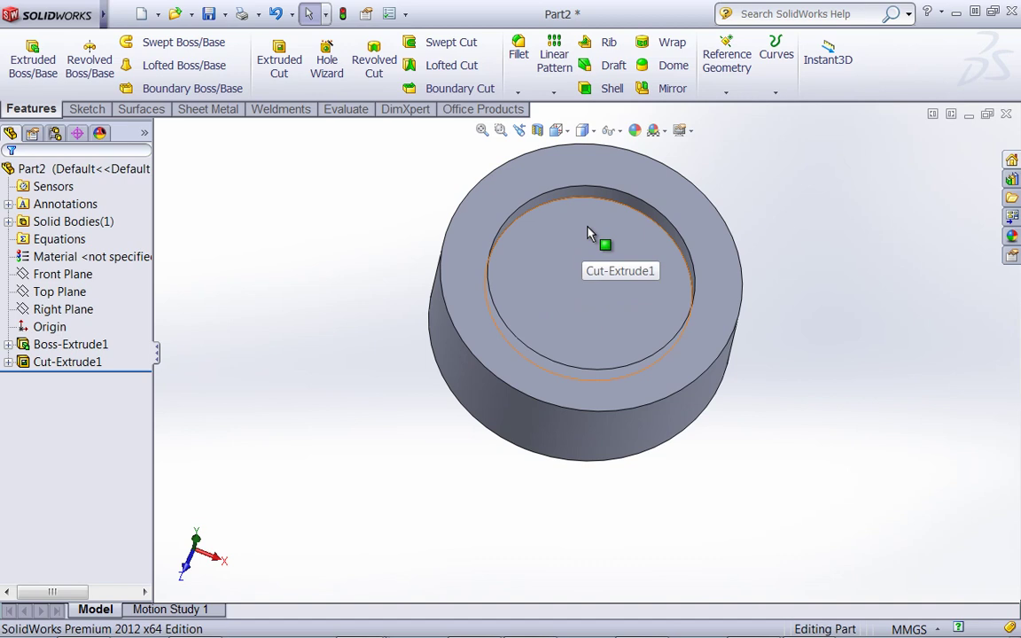
middle_drag(587, 229, 515, 312)
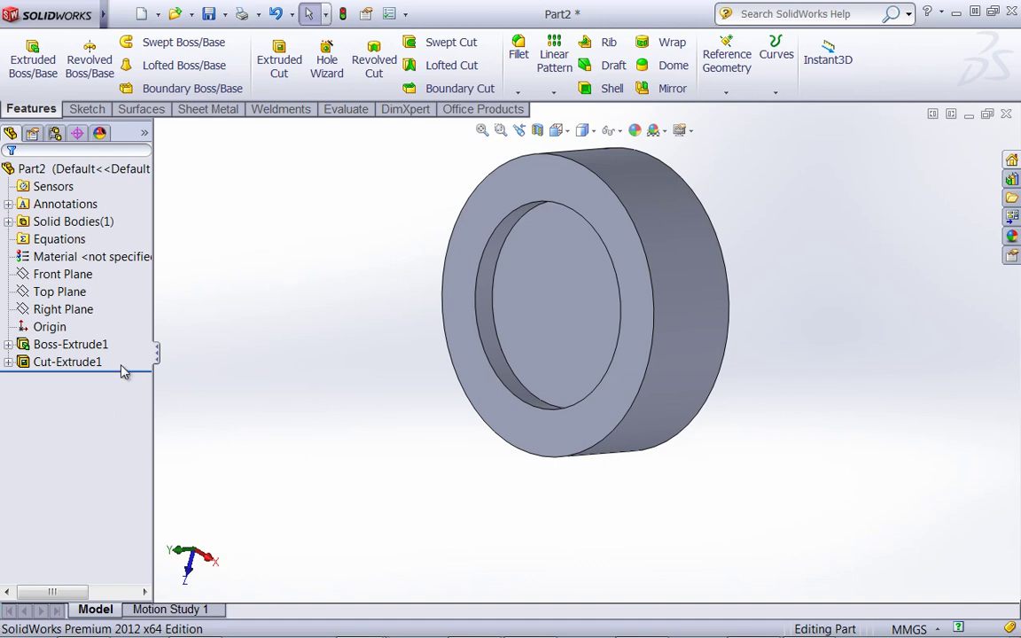
Step: Delete Boss-Extrude1 together with its dependent cut feature
click(59, 344)
right_click(62, 344)
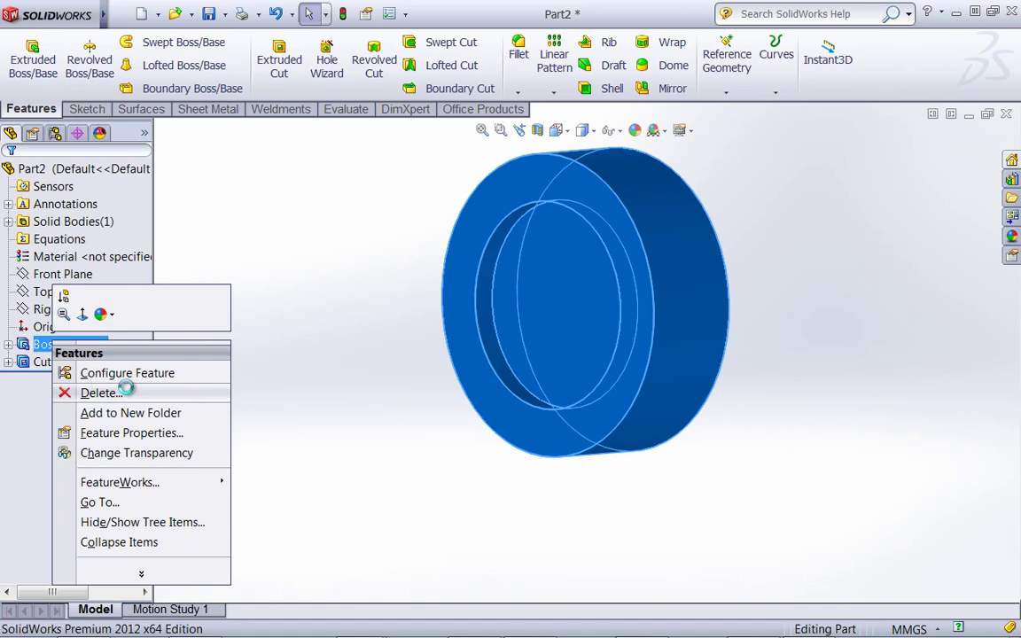
click(100, 392)
click(884, 308)
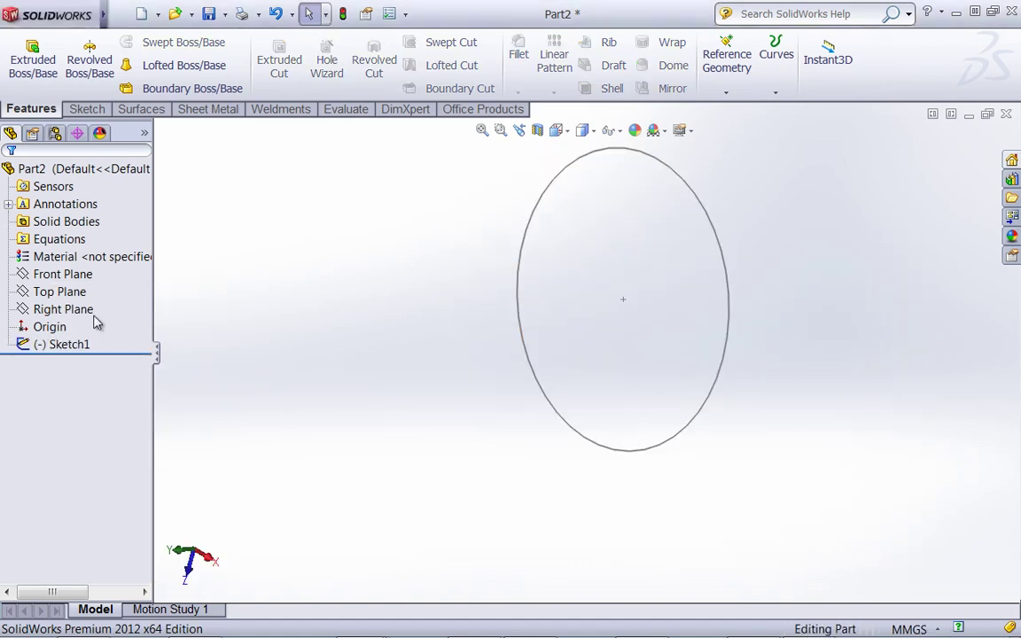
Step: Reopen Sketch1, delete its circle, and view the sketch Normal To
right_click(69, 346)
click(78, 297)
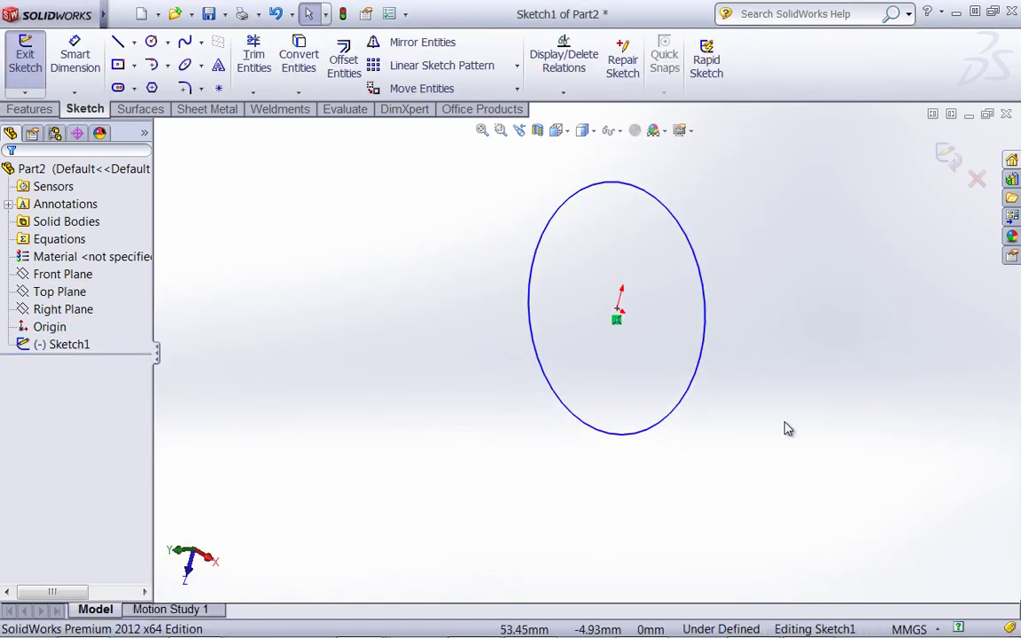
key(z)
click(665, 301)
key(Delete)
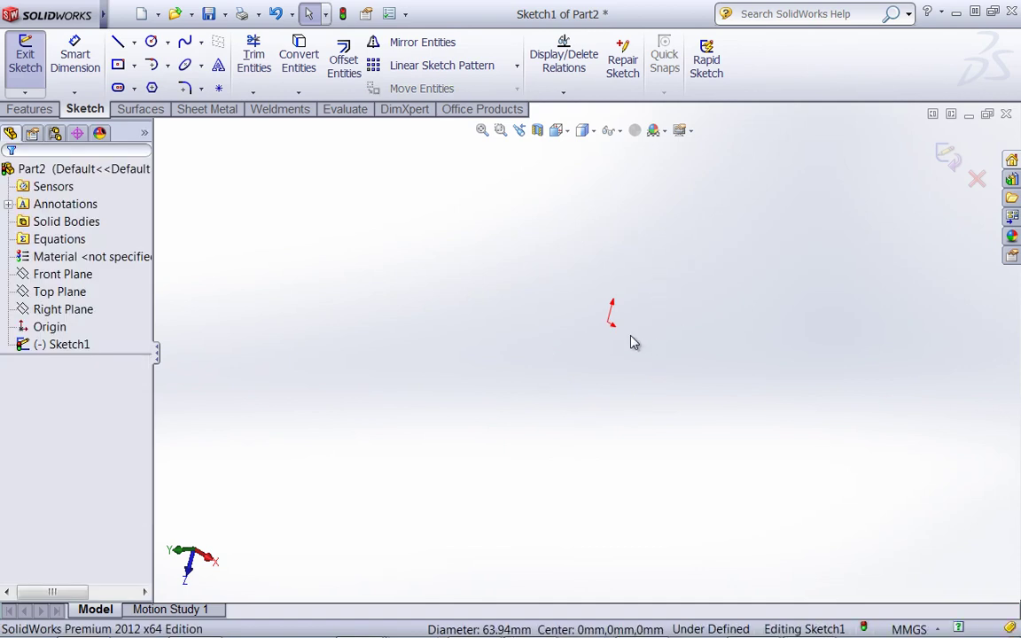
key(space)
click(731, 299)
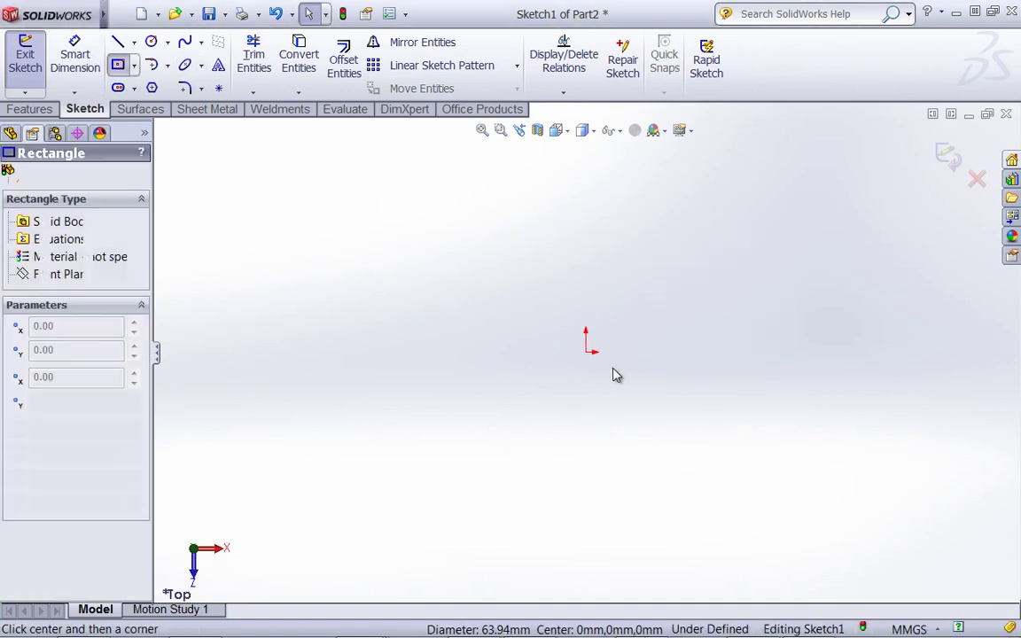
Step: Draw an origin-centred rectangle and dimension it 50 mm high by 40 mm wide
click(585, 351)
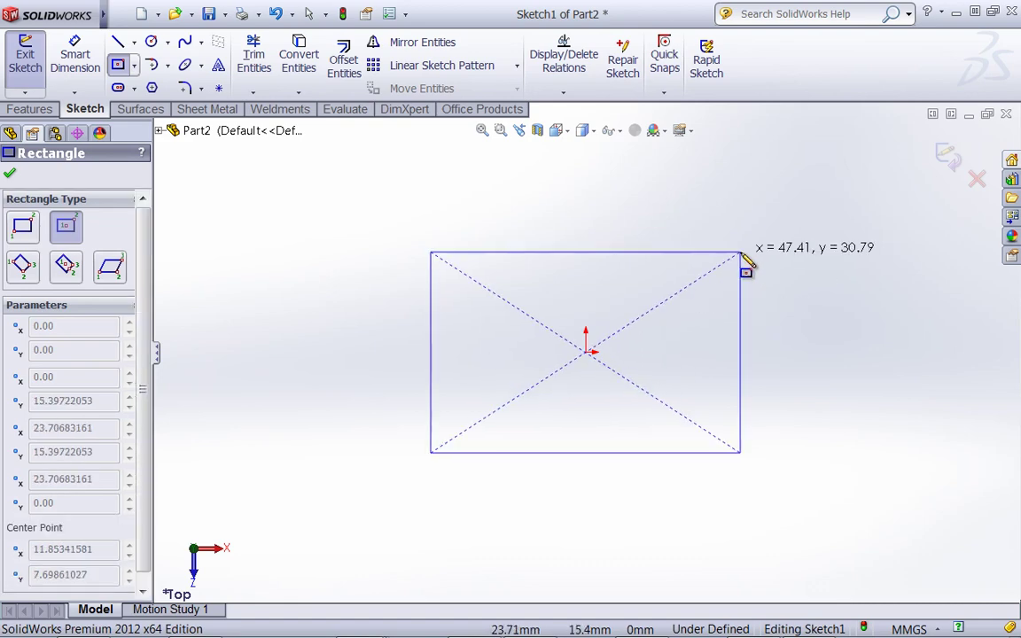
click(741, 200)
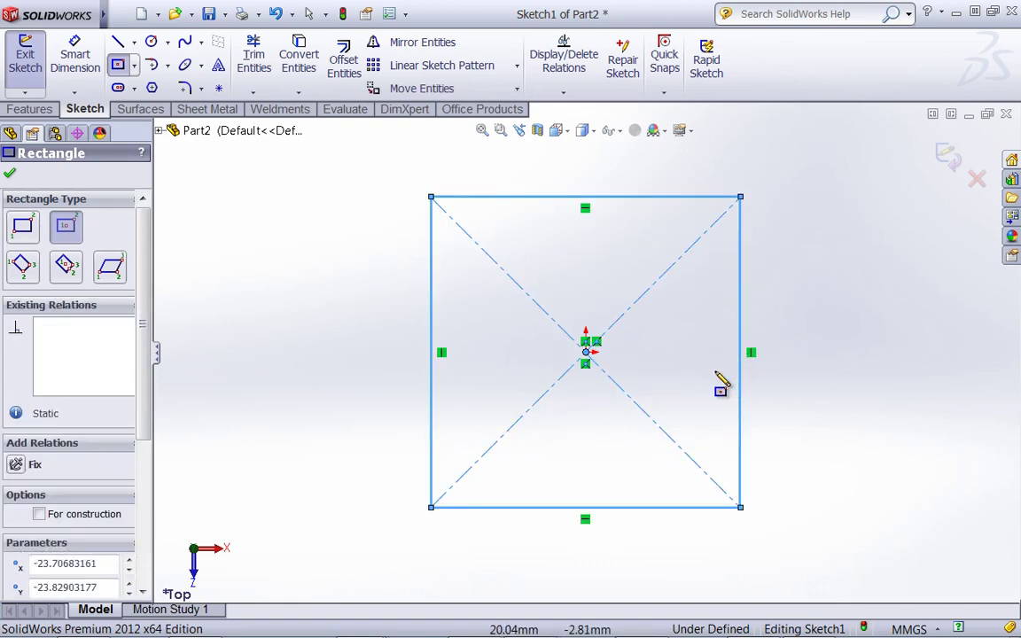
click(80, 55)
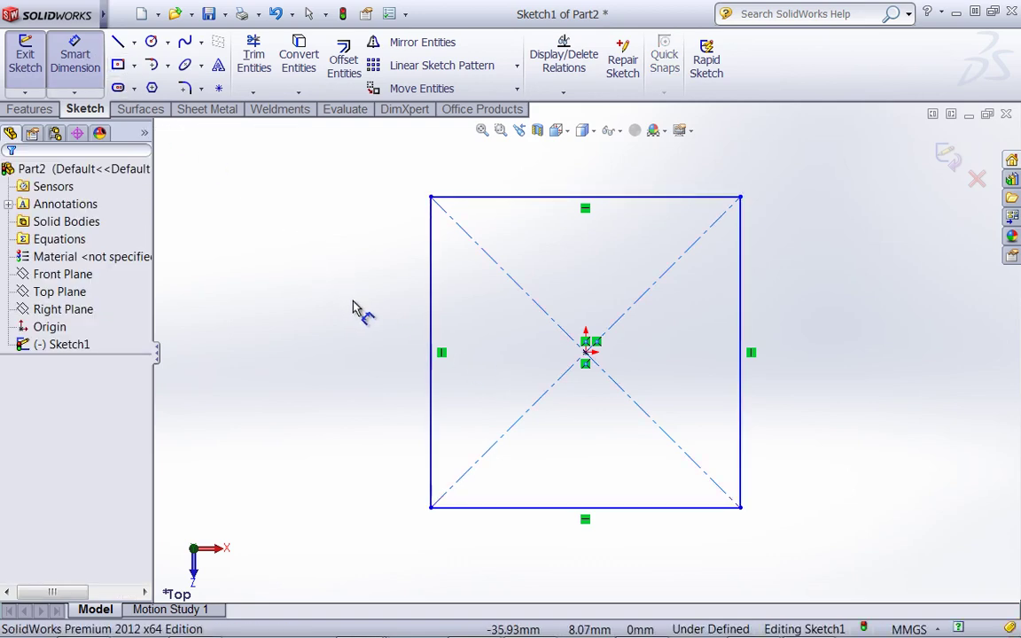
click(433, 292)
click(319, 301)
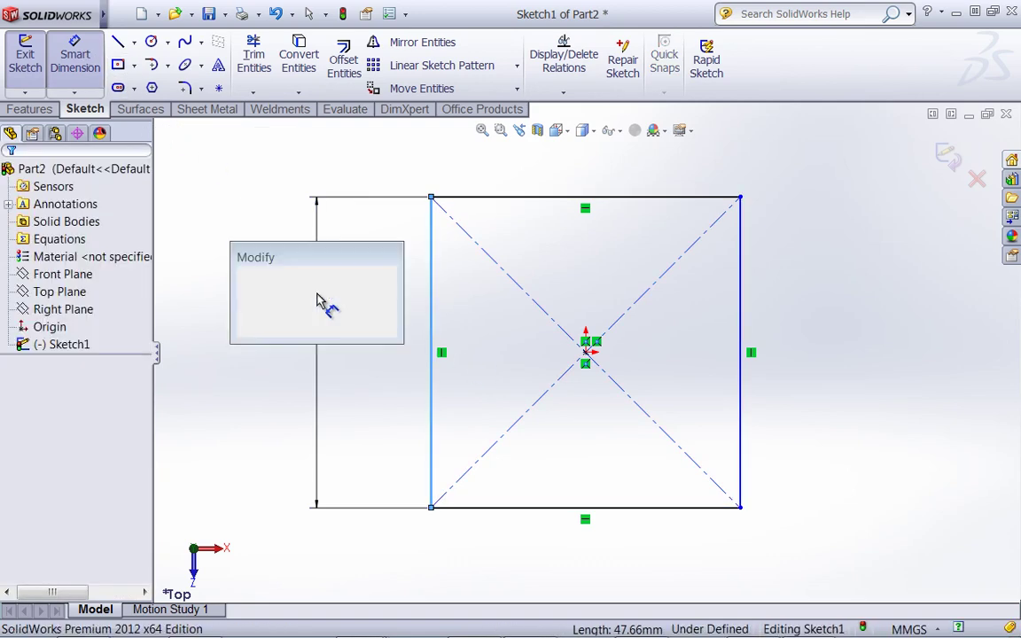
text(50)
key(Return)
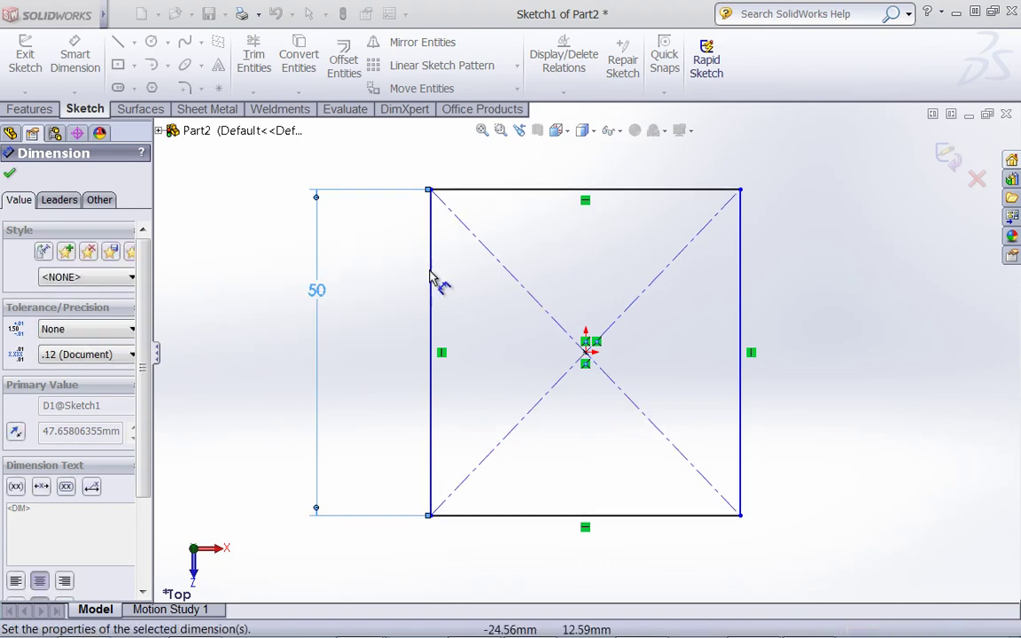
click(524, 188)
click(524, 171)
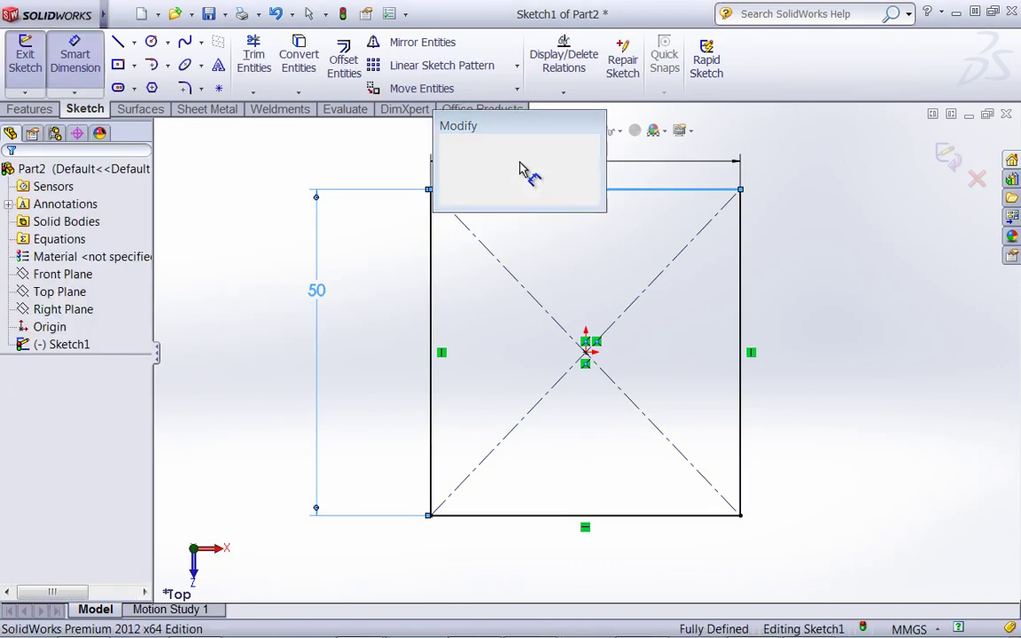
text(40)
key(Return)
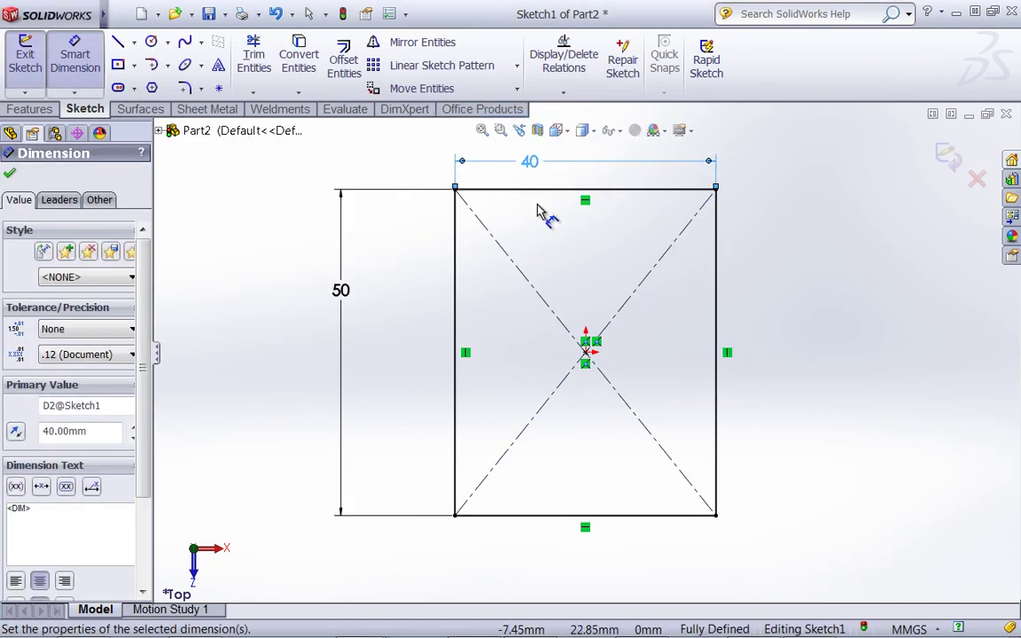
Step: Draw a circle on the rectangle's lower-right diagonal and dimension its diameter 12 mm
click(150, 42)
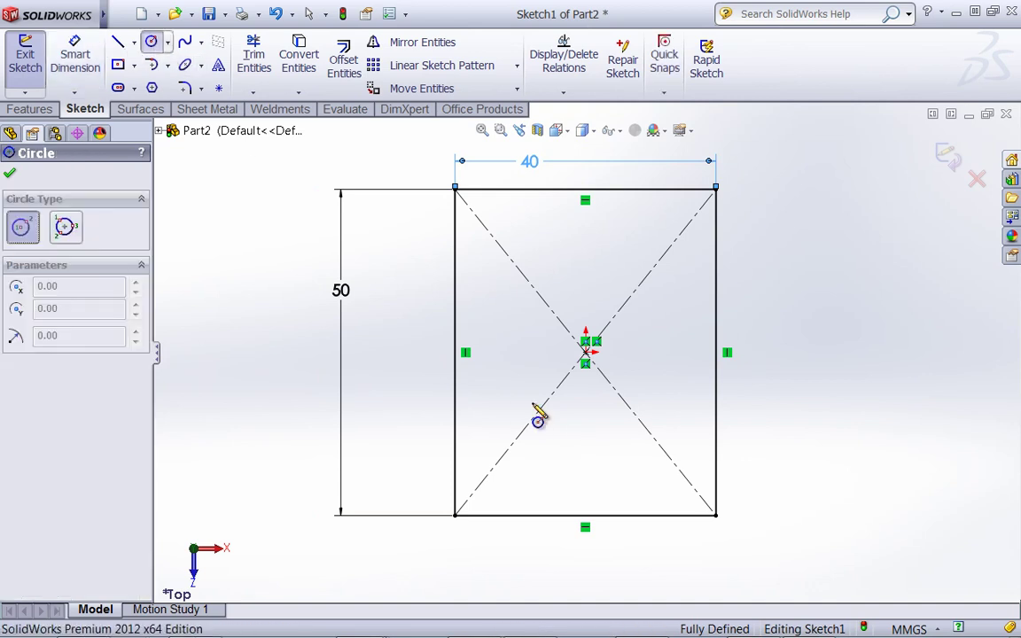
click(670, 454)
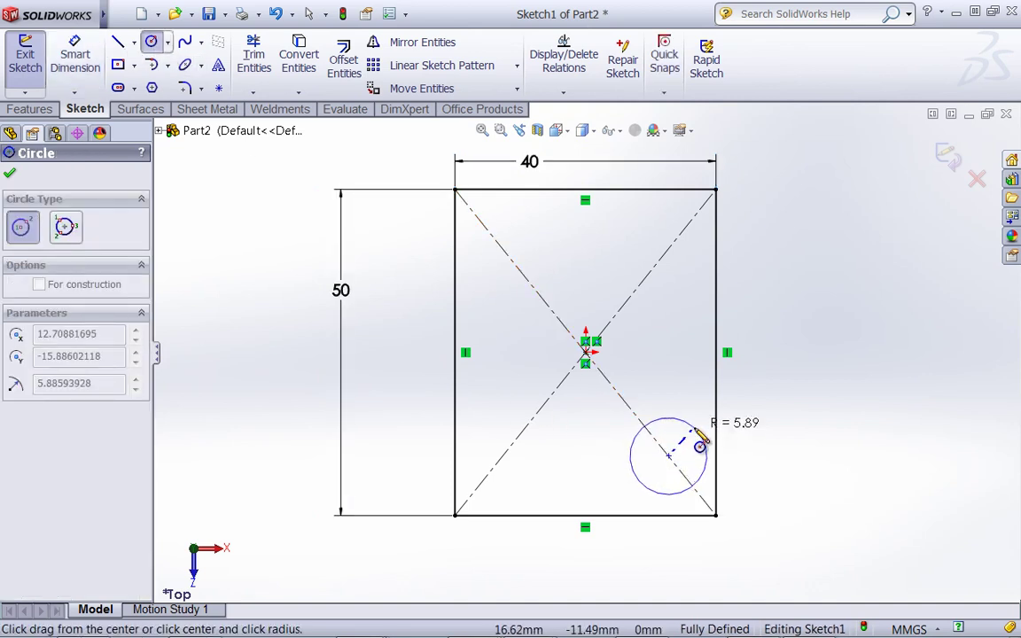
click(701, 447)
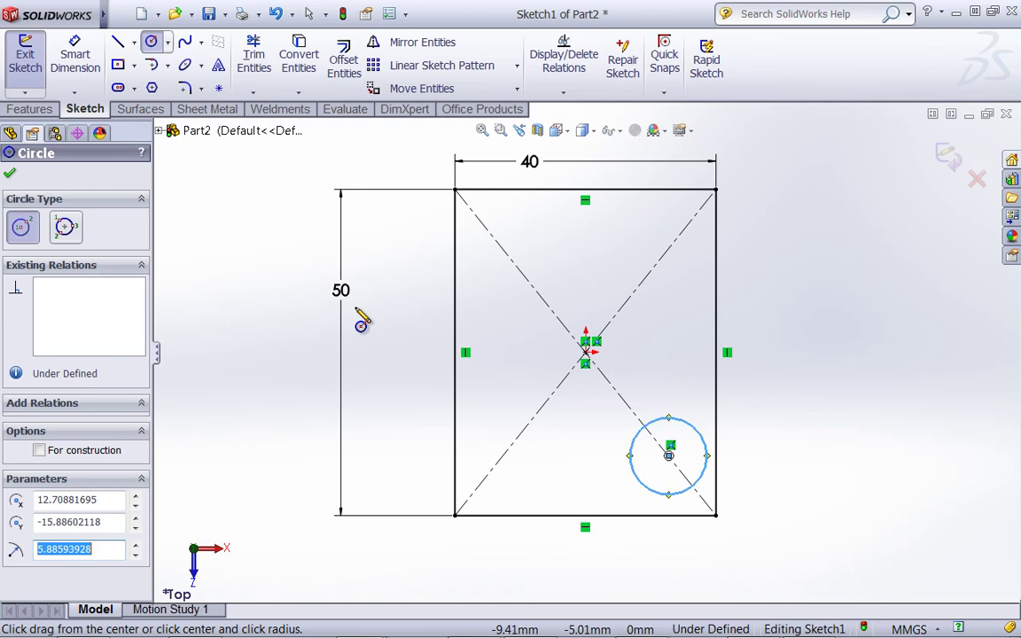
key(Escape)
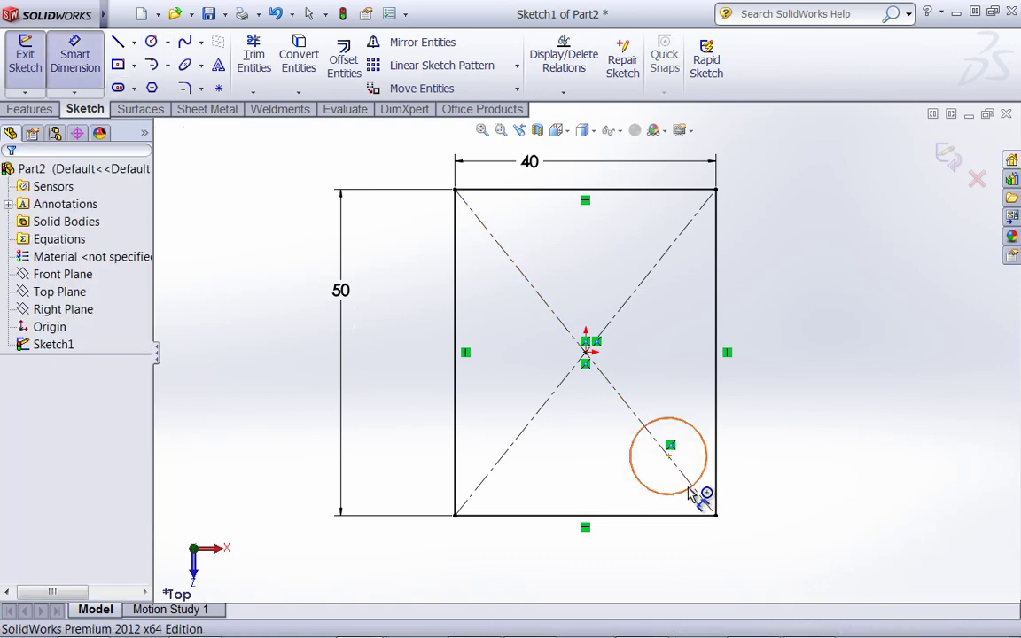
click(697, 484)
click(798, 487)
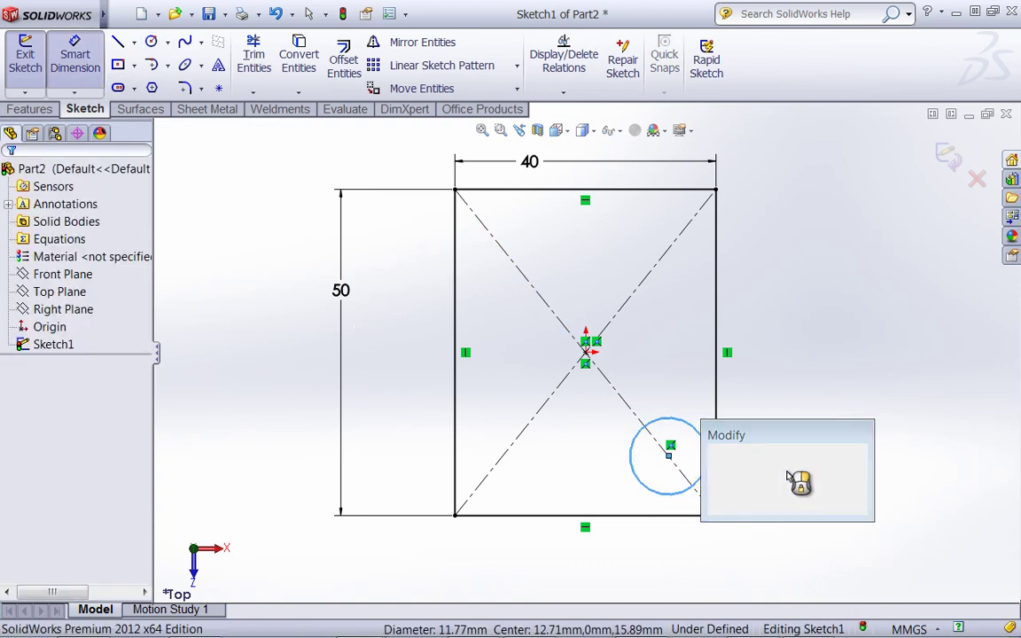
text(12)
key(Return)
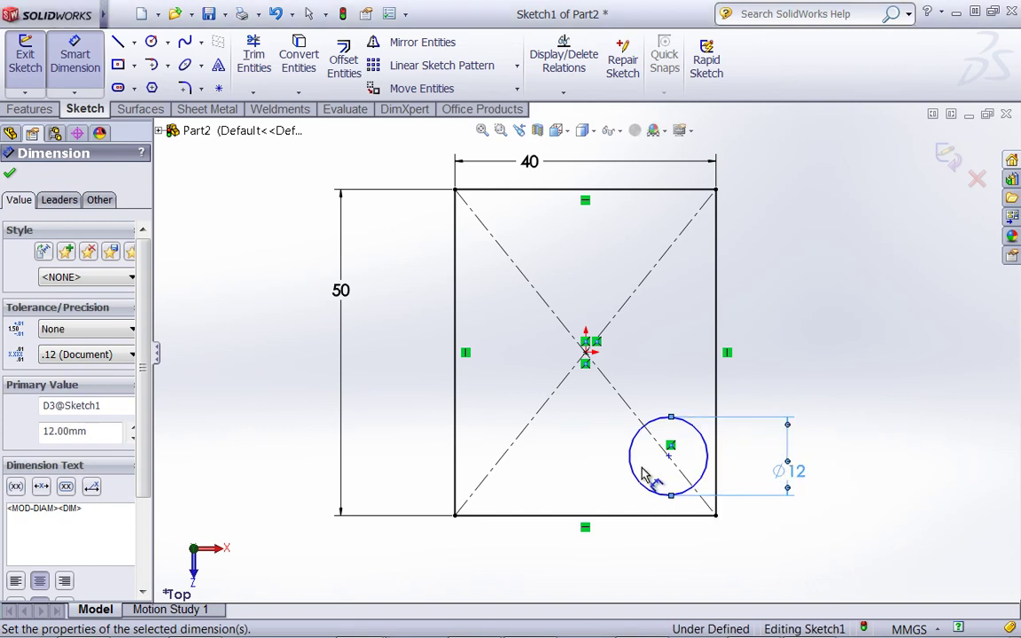
Step: Dimension the circle centre 10 mm above the bottom edge and move that dimension right
click(670, 456)
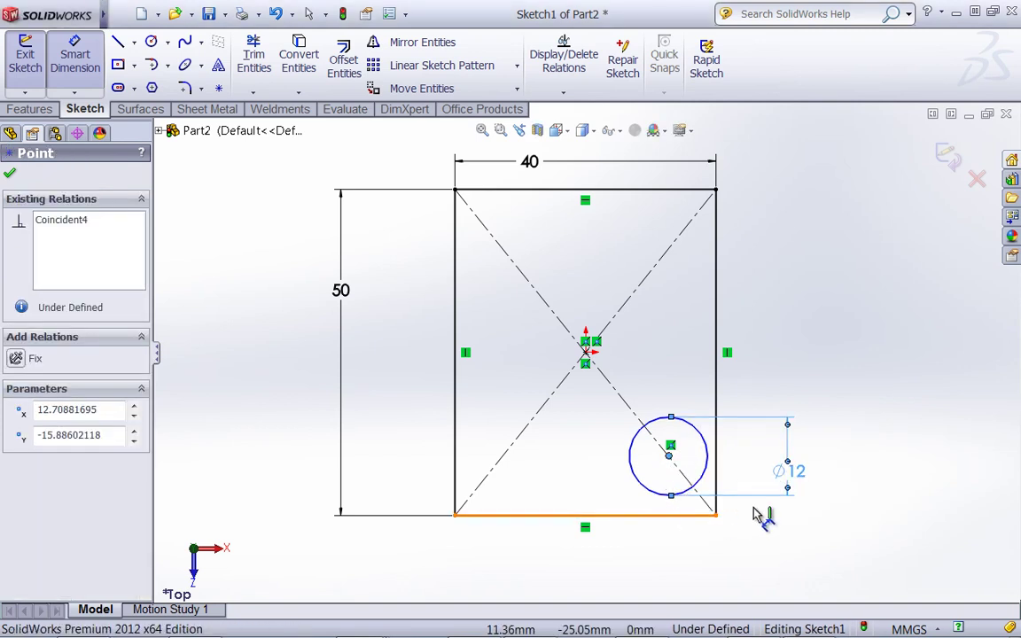
click(558, 462)
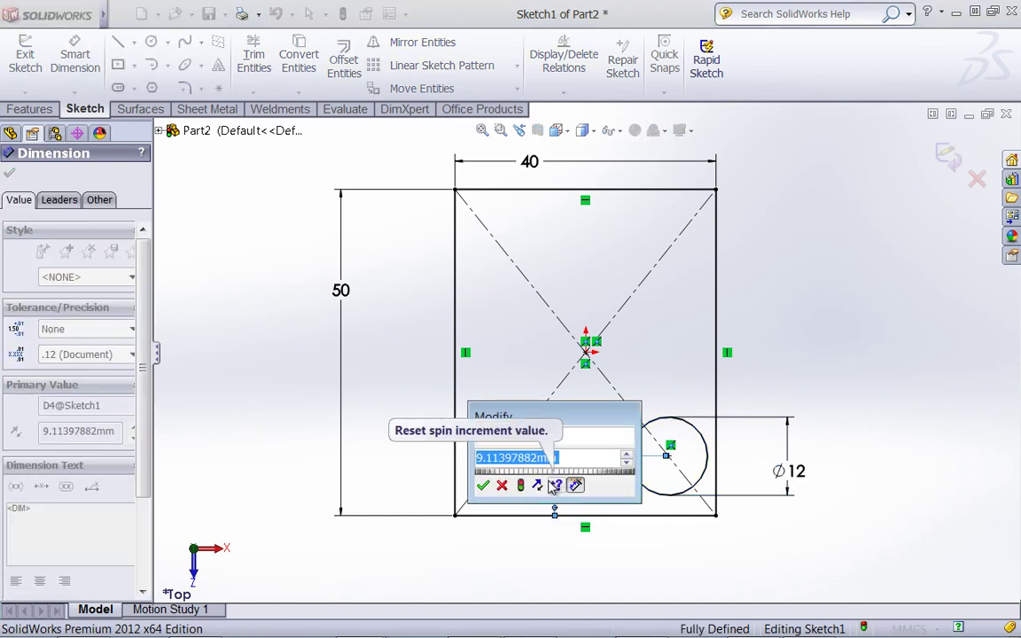
text(10)
key(Return)
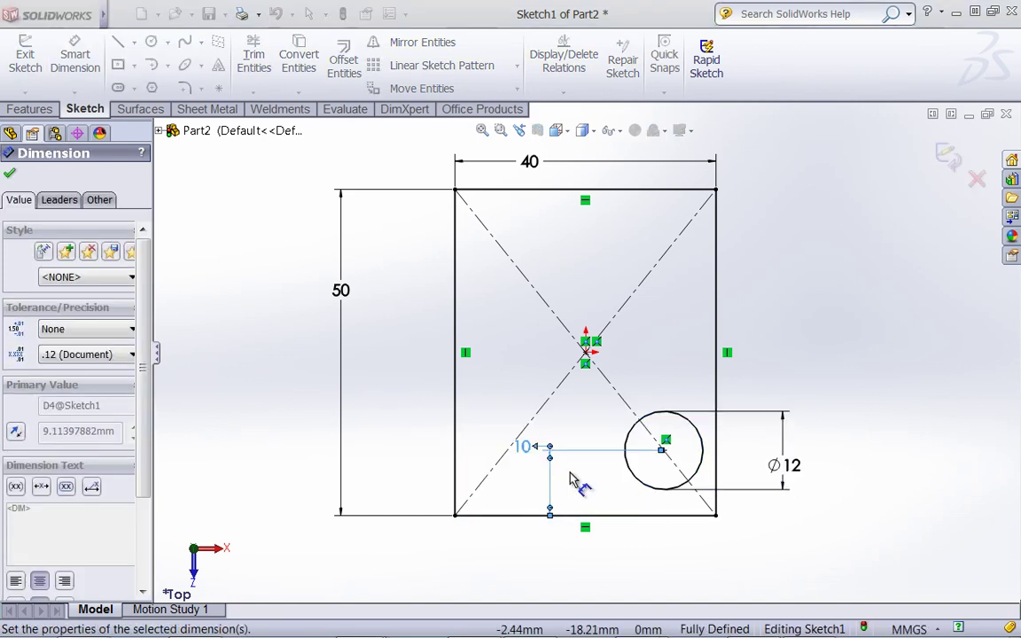
right_click(797, 168)
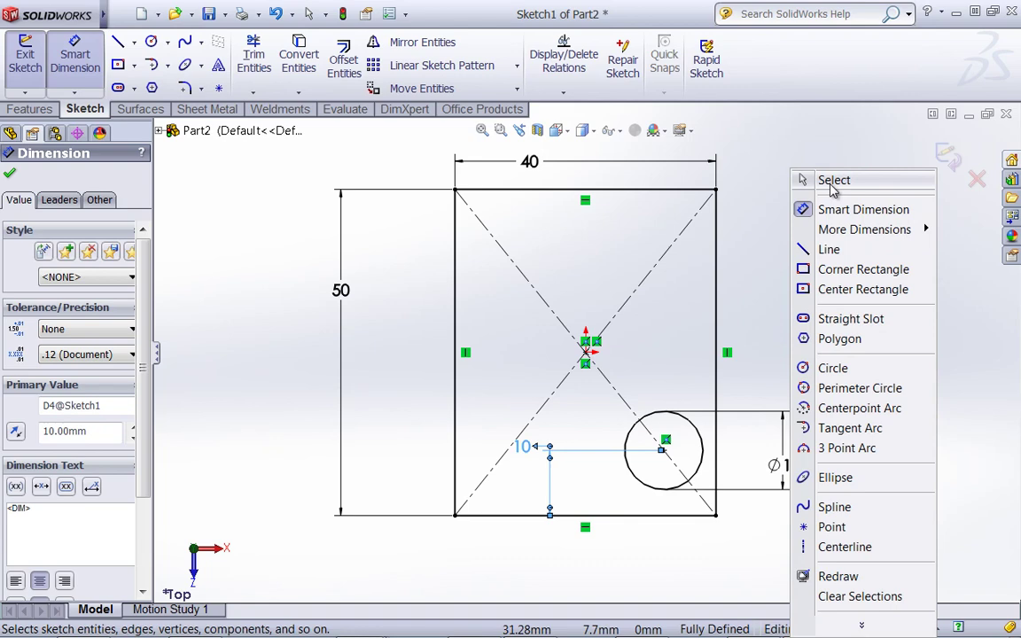
click(834, 181)
drag(538, 463, 829, 441)
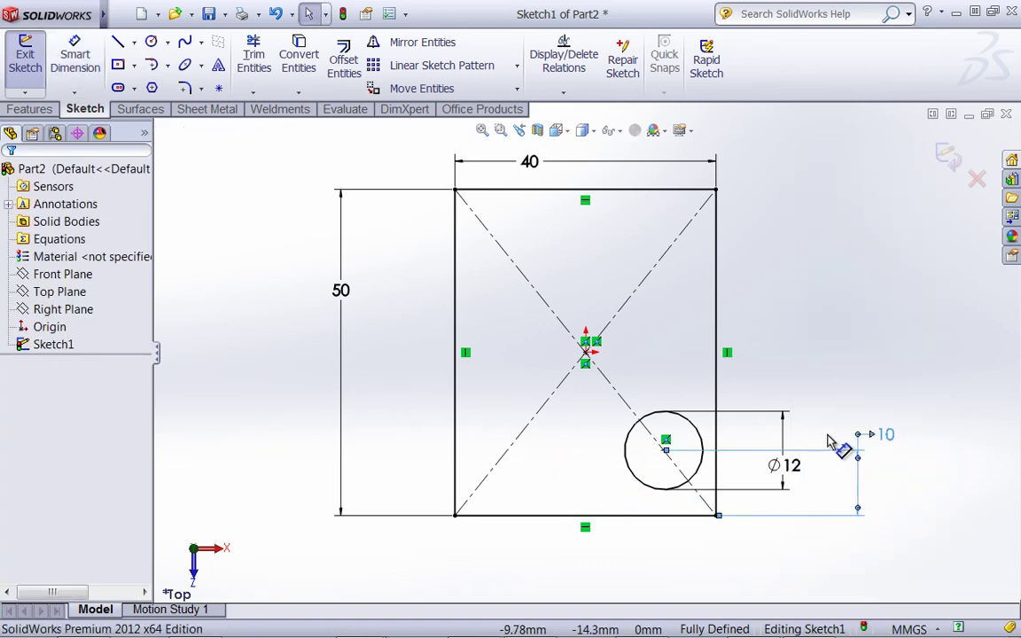
Step: Apply a 3 mm Sketch Fillet to each of the rectangle's four corners
click(797, 271)
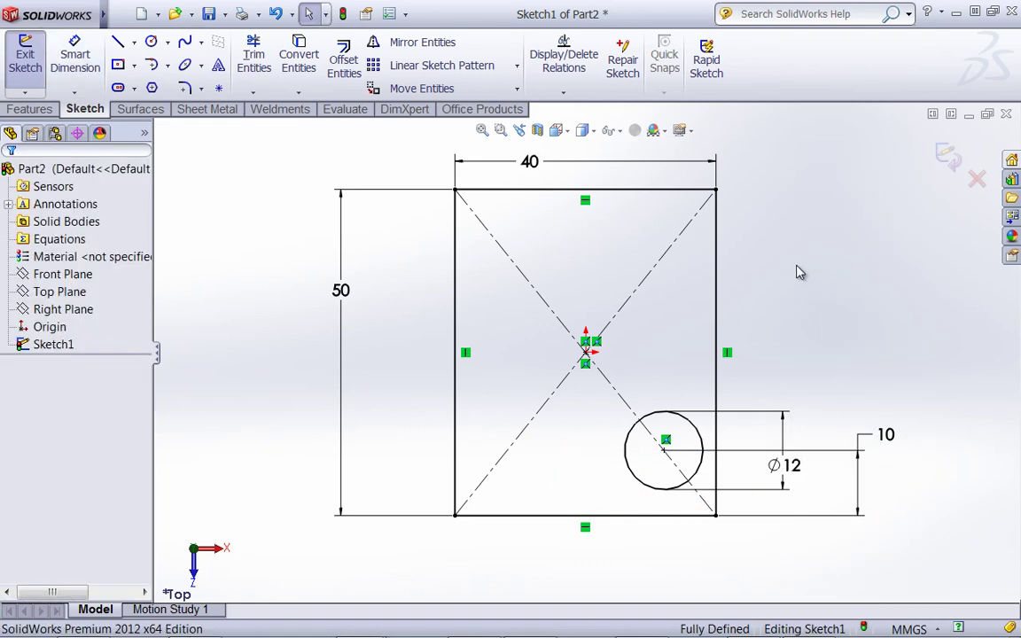
click(186, 88)
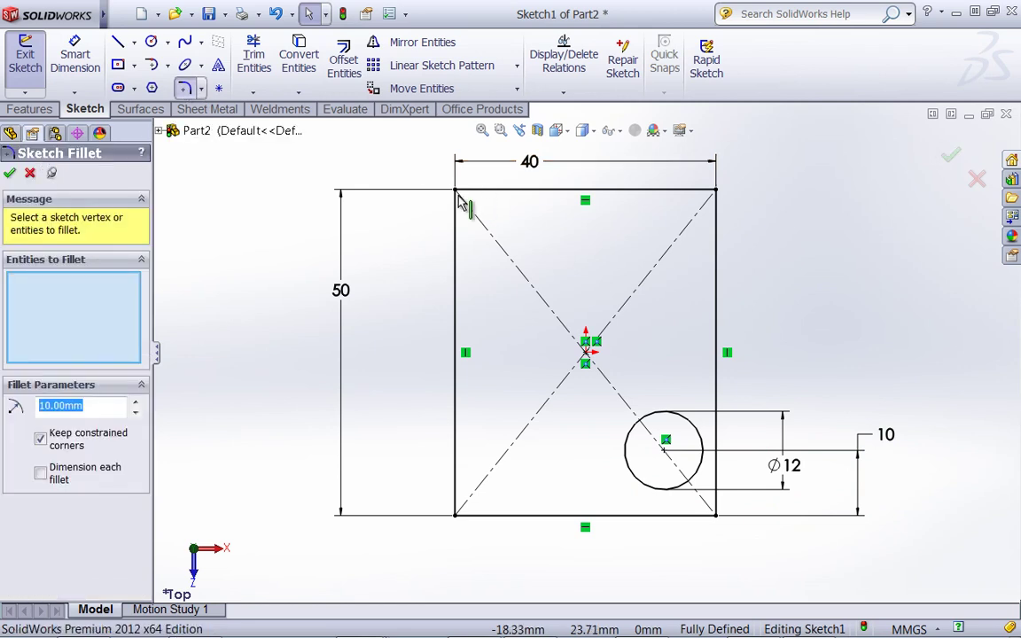
click(717, 191)
click(456, 509)
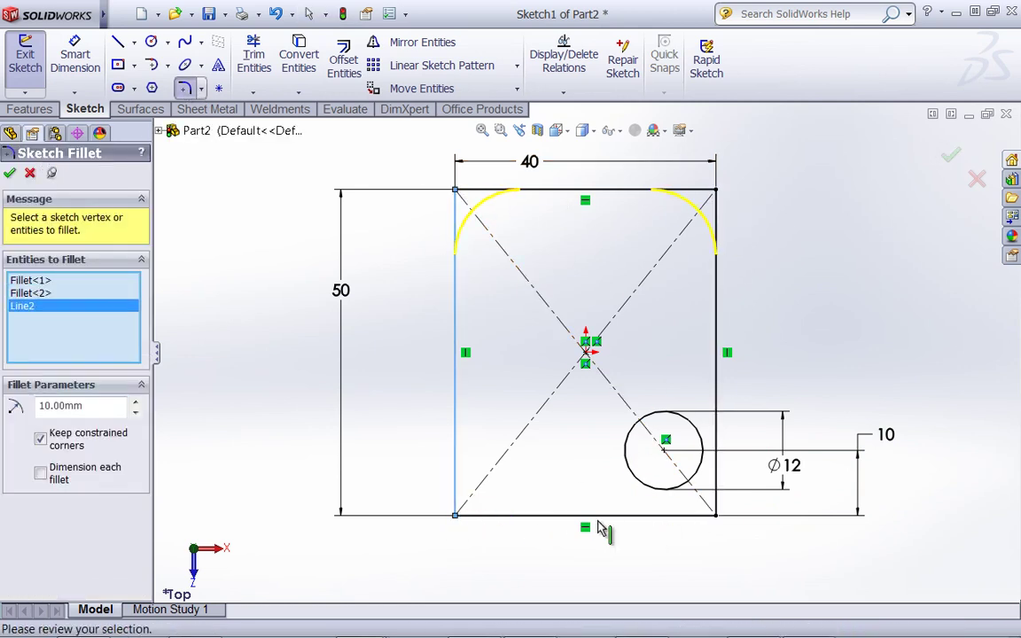
click(455, 516)
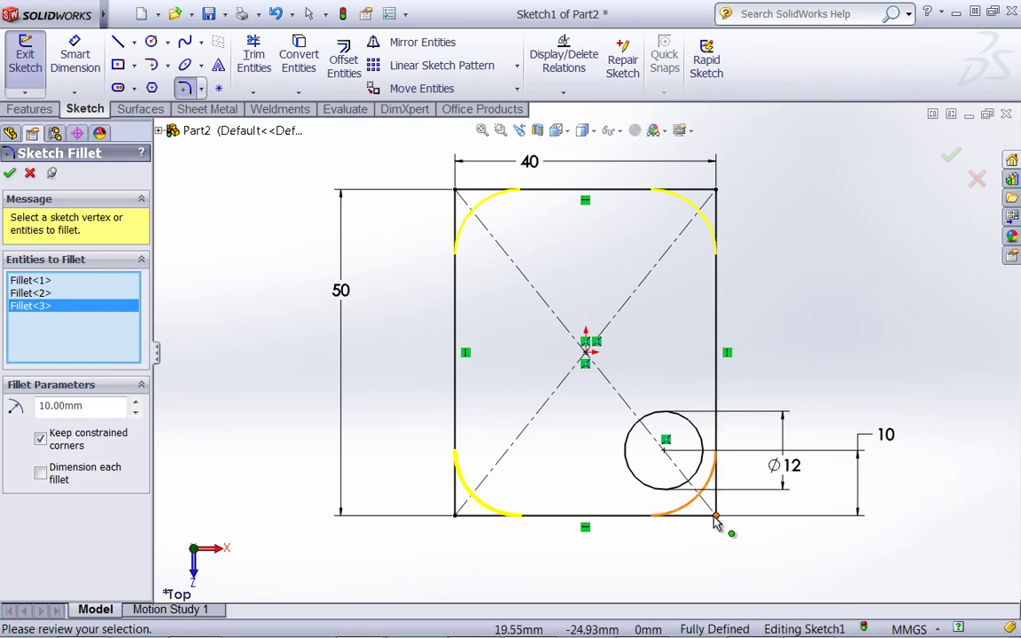
click(716, 516)
double_click(121, 403)
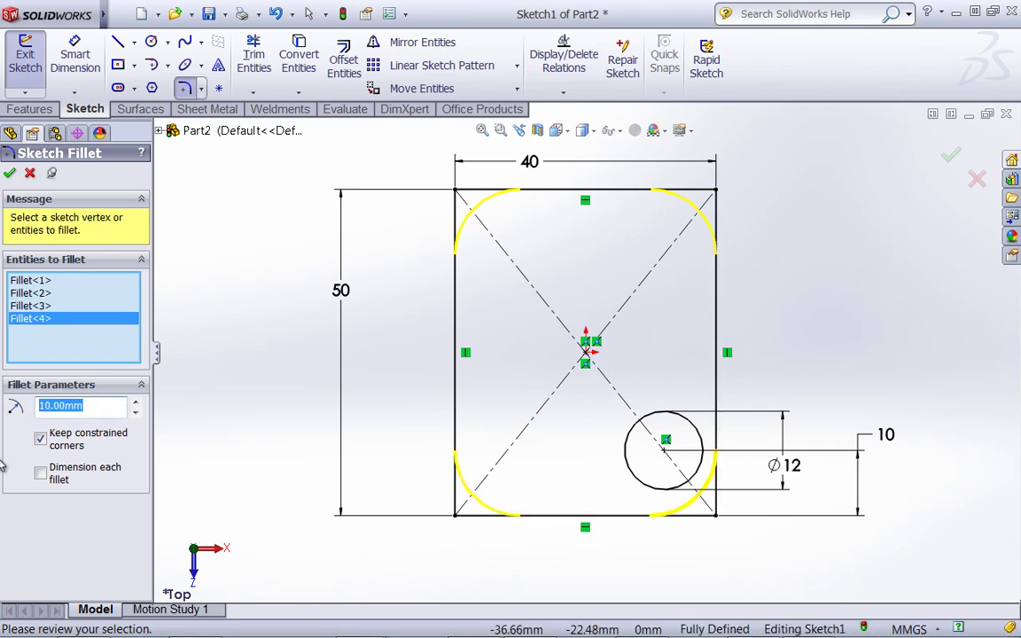
text(3)
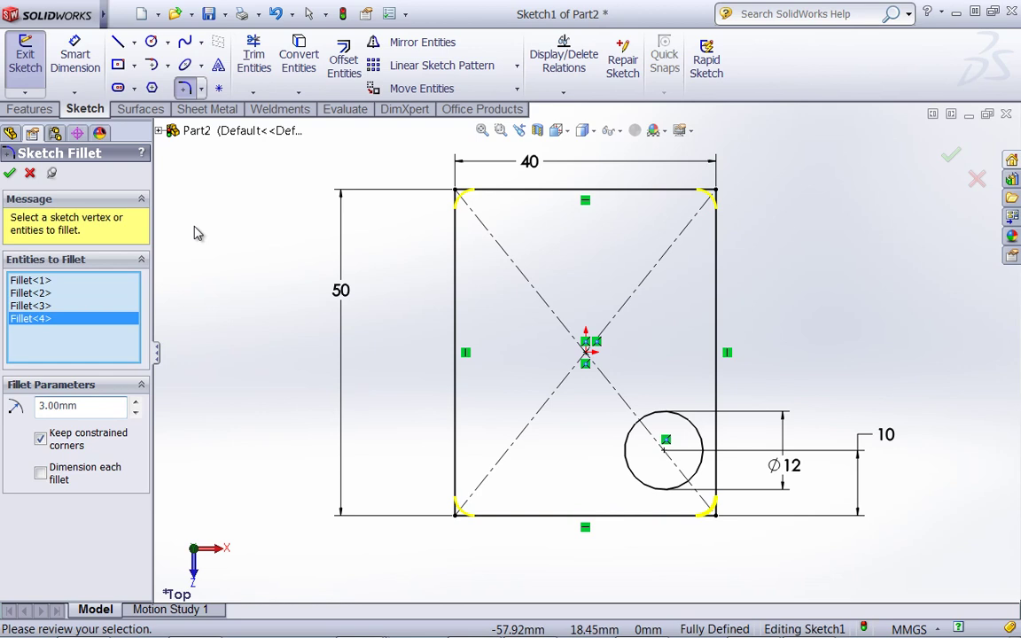
click(9, 174)
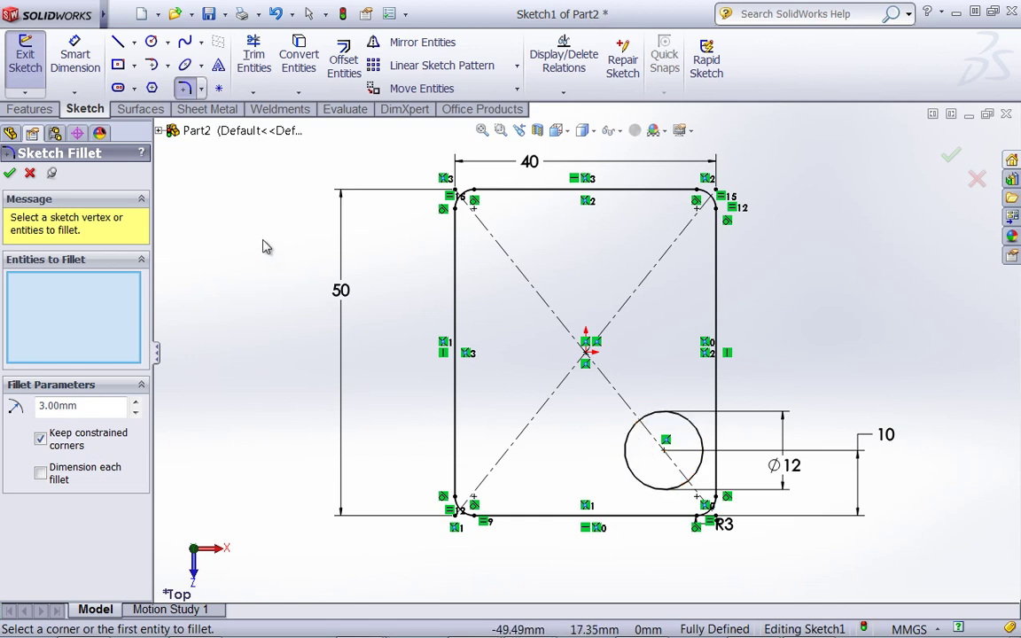
Step: Offset the whole rounded outline 5 mm inward using Select chain
click(342, 62)
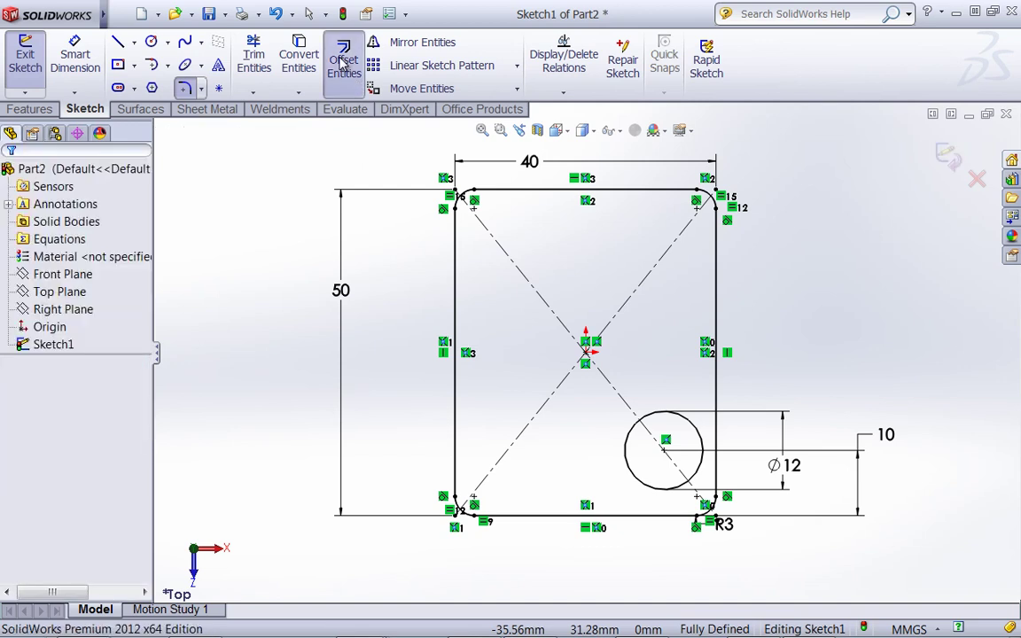
click(456, 285)
click(56, 220)
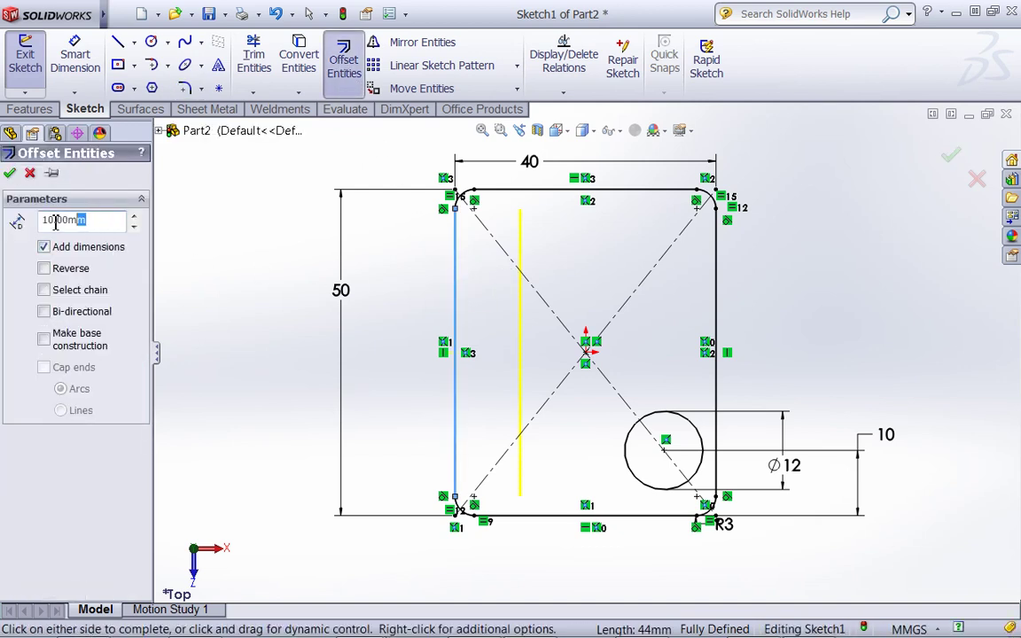
text(5)
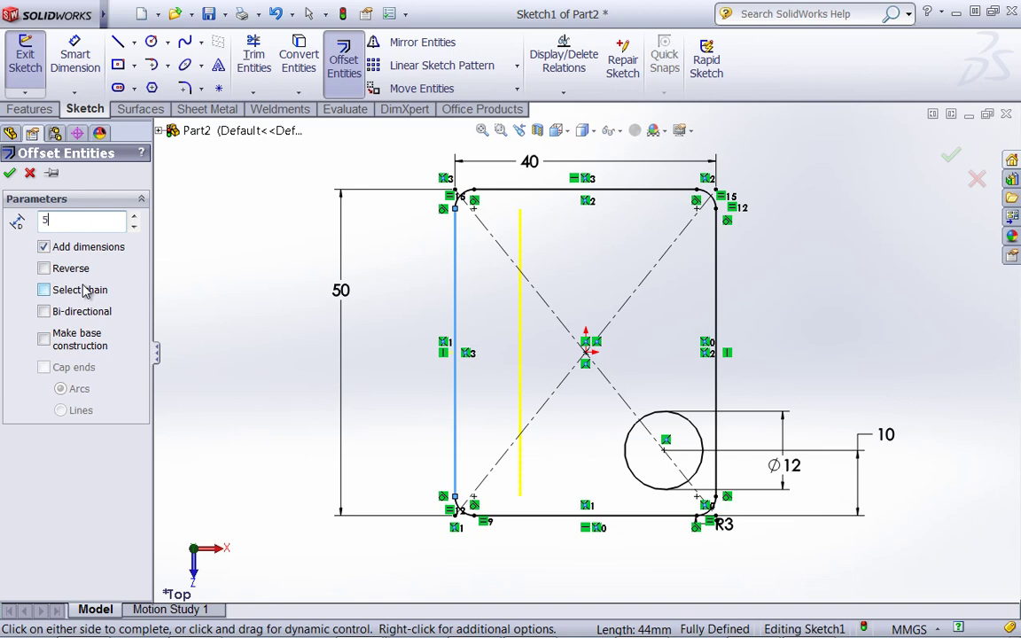
key(Return)
click(45, 290)
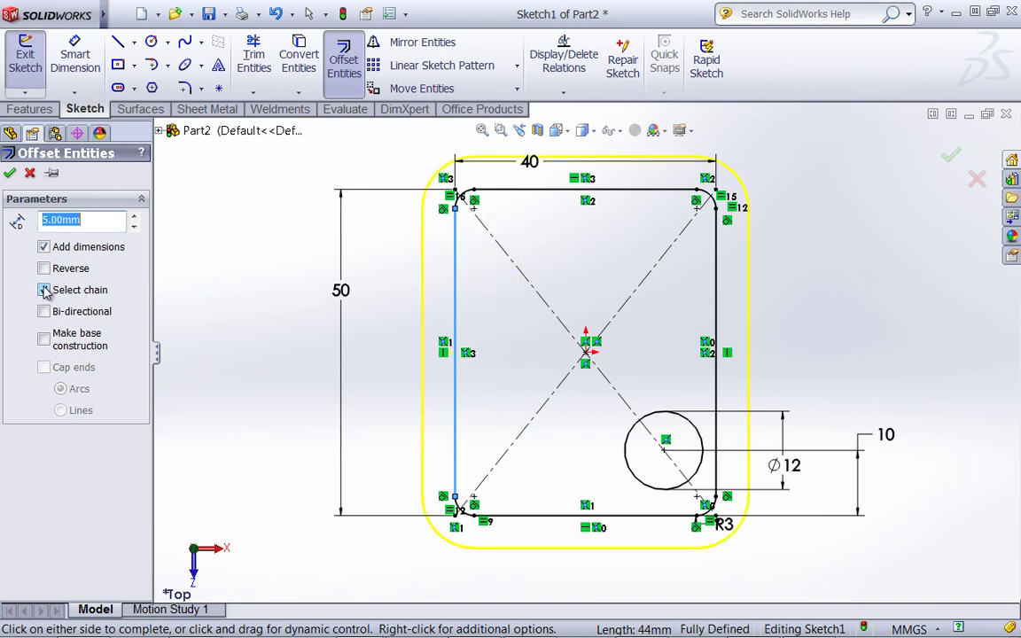
click(570, 246)
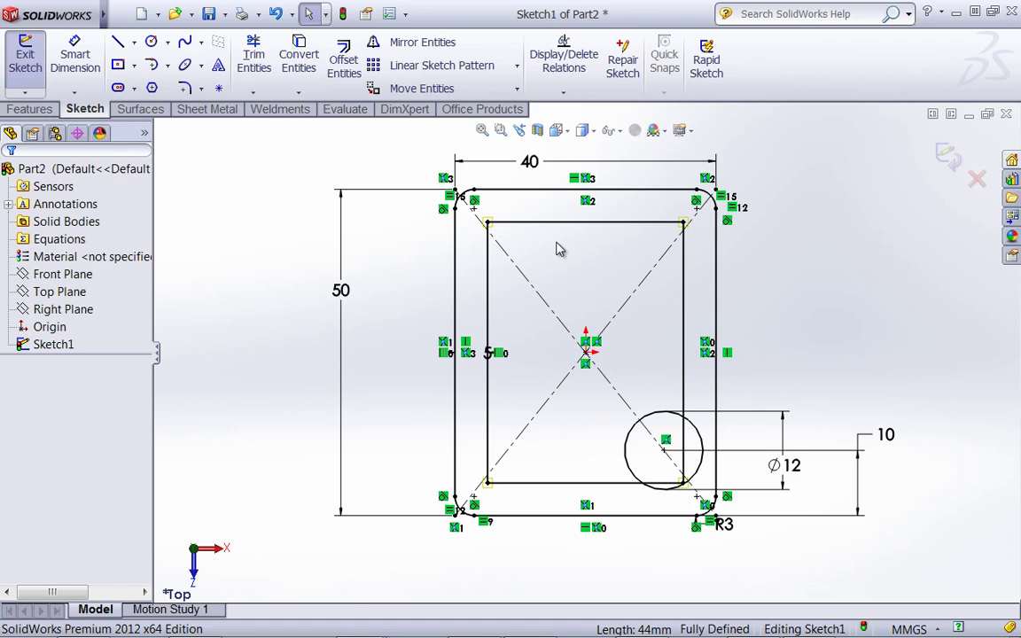
scroll(592, 283, down, 4)
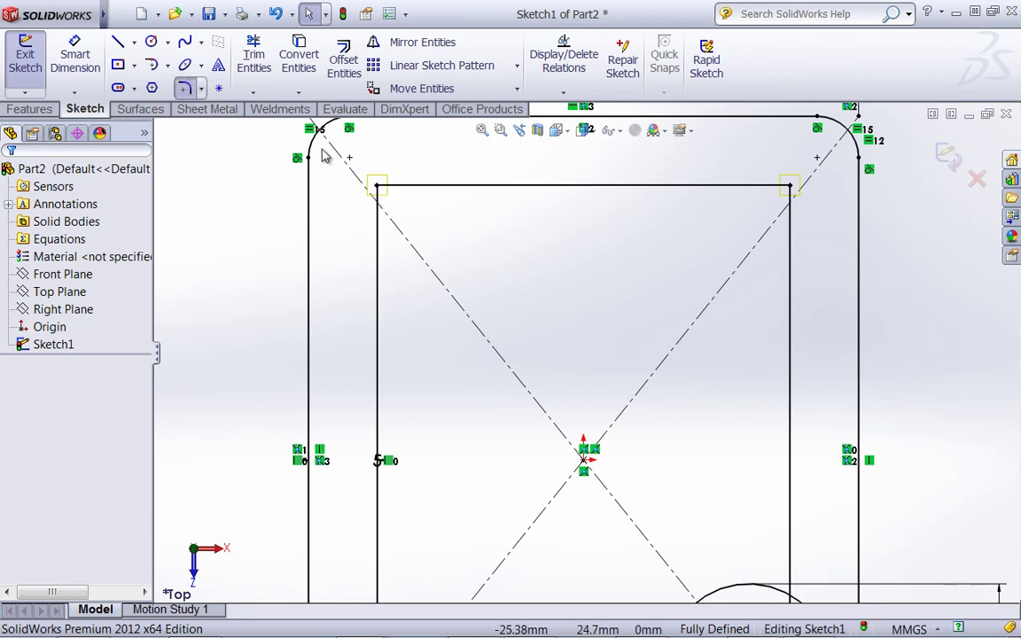
Step: Start a fillet on the inner outline's corner, then cancel it without changes
click(380, 211)
click(415, 186)
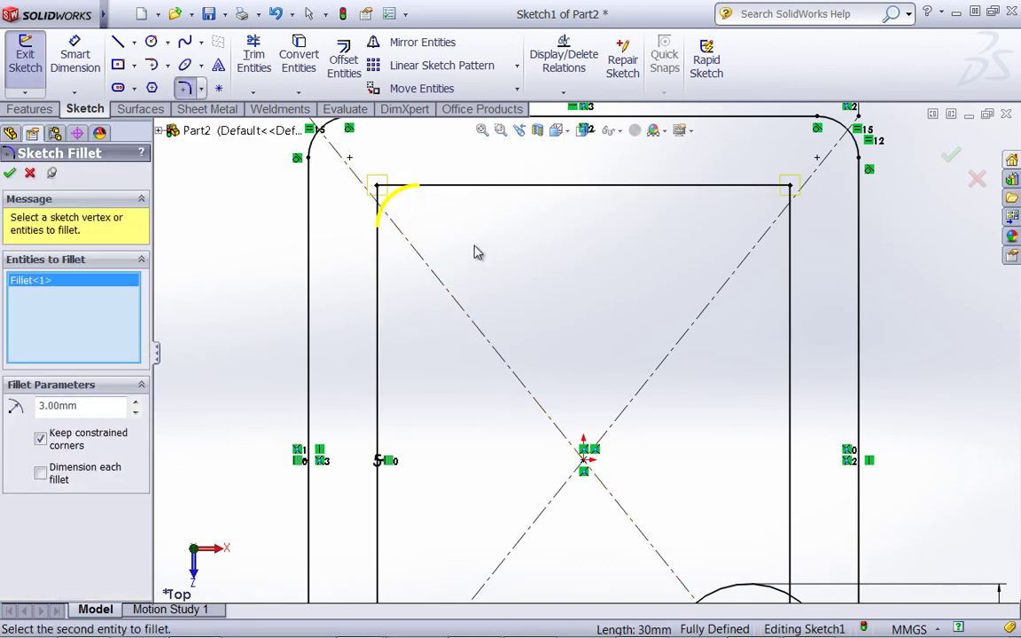
click(51, 174)
click(10, 174)
scroll(546, 342, up, 4)
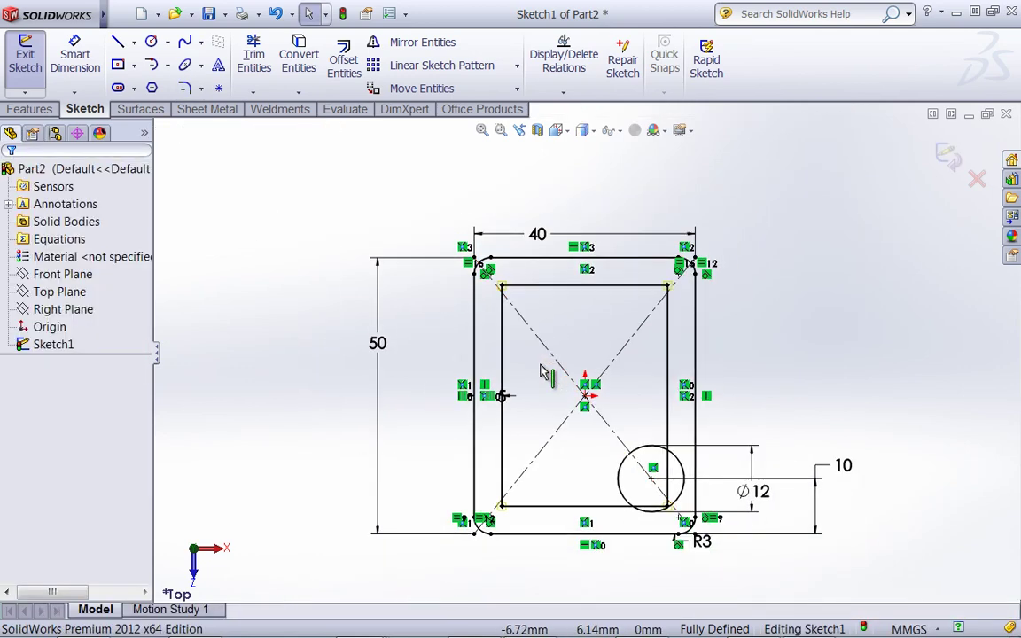
scroll(612, 484, down, 3)
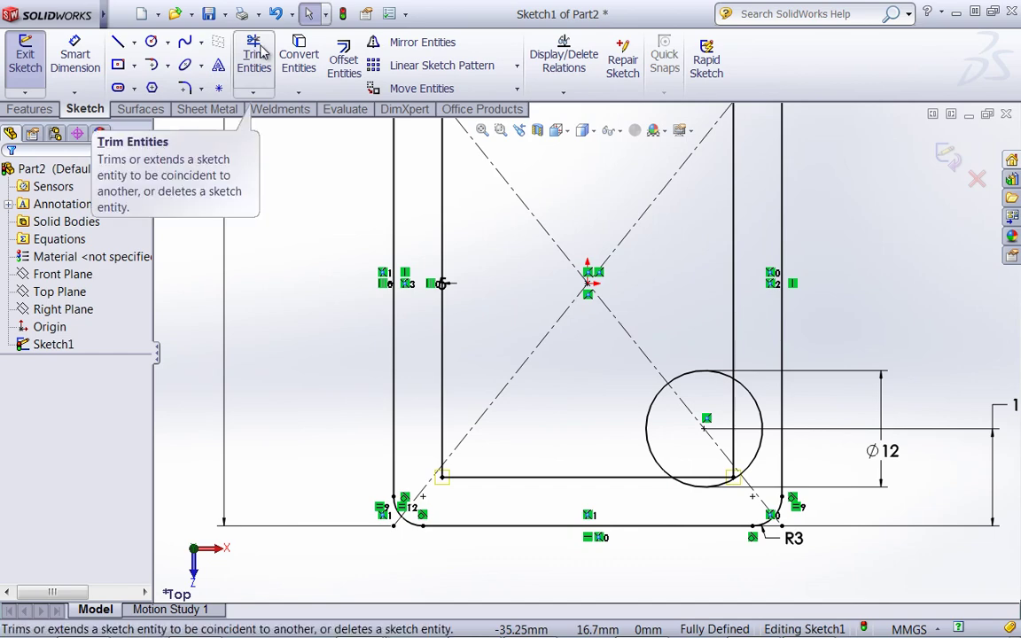
Step: Offset the Ø12 circle 5 mm outward into a larger circle
click(344, 60)
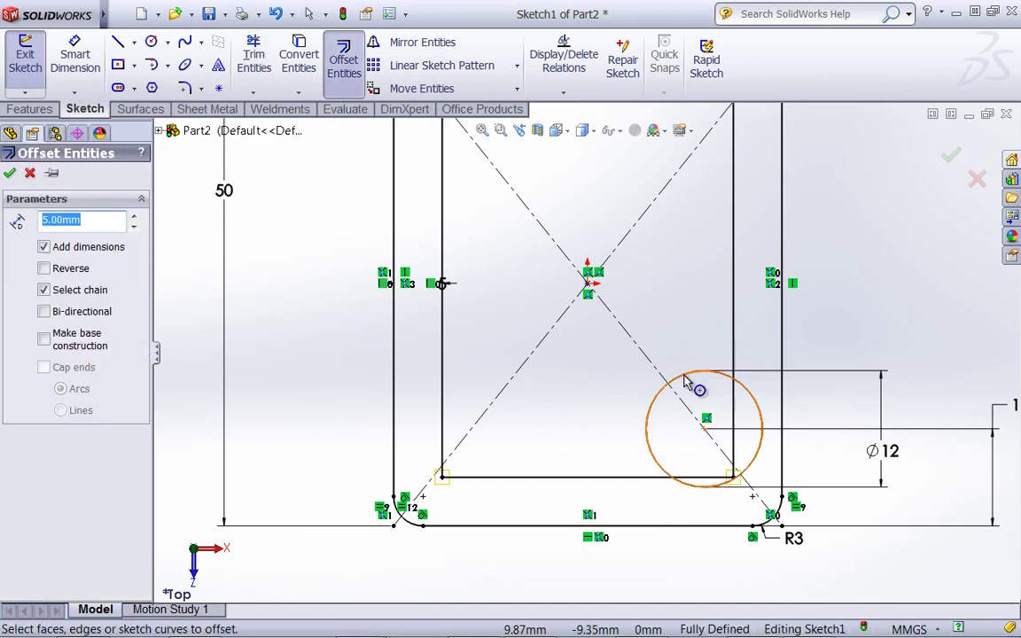
click(685, 376)
click(682, 340)
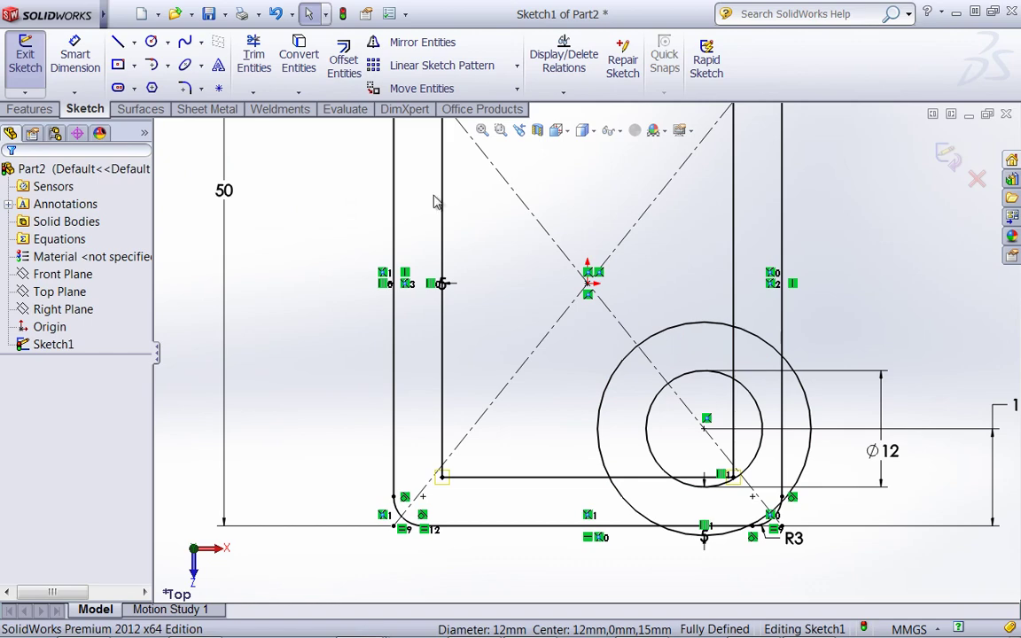
Step: Power-trim the large circle's arcs below the bottom edge and near the R3 fillet
click(253, 55)
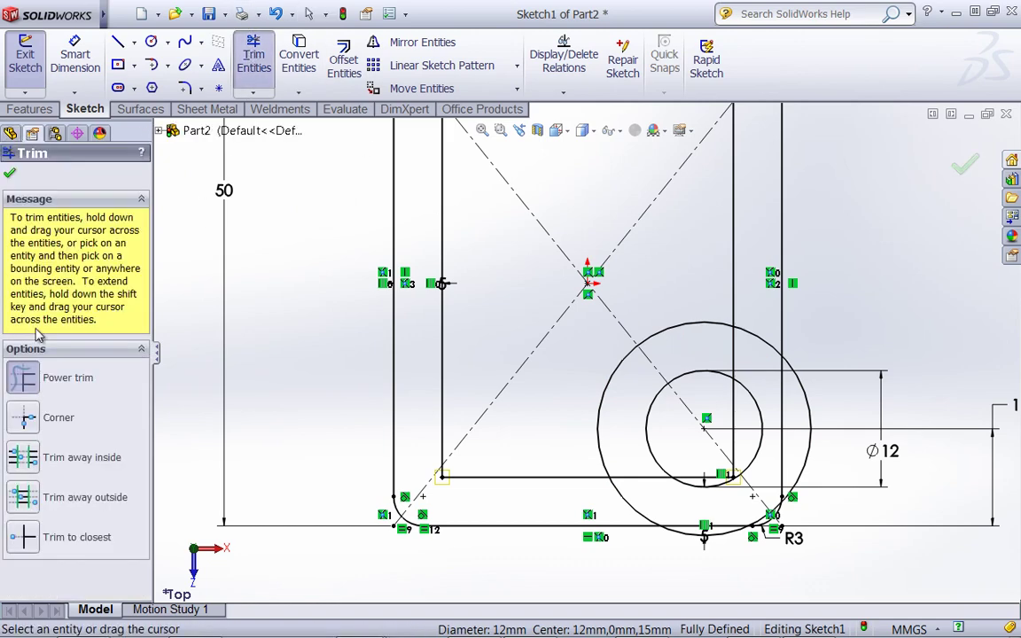
scroll(732, 533, down, 5)
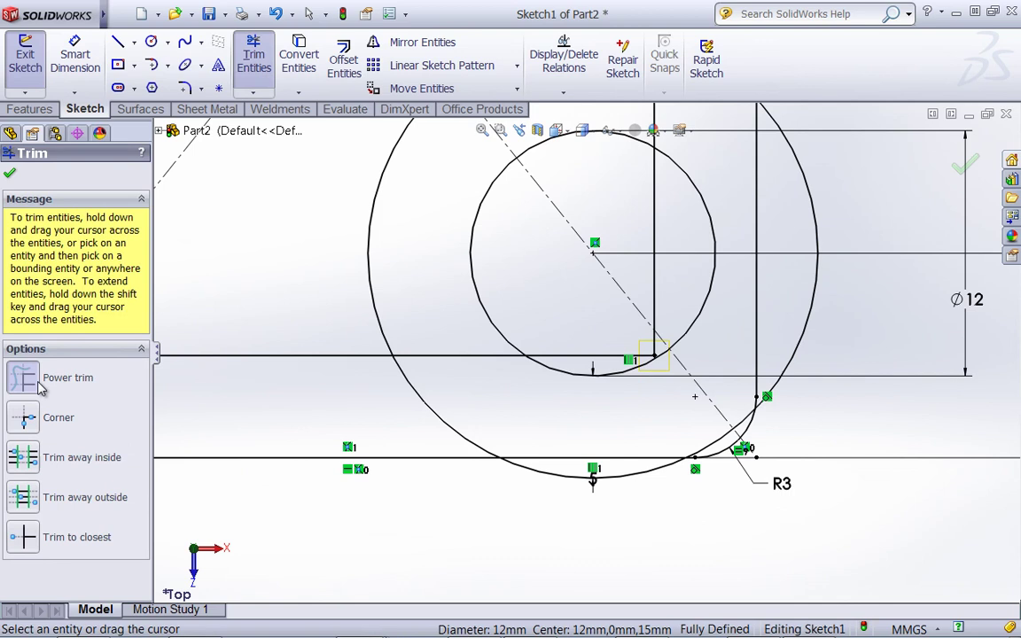
mouse_move(572, 540)
mouse_down()
mouse_move(643, 501)
mouse_move(618, 467)
mouse_move(695, 478)
mouse_up()
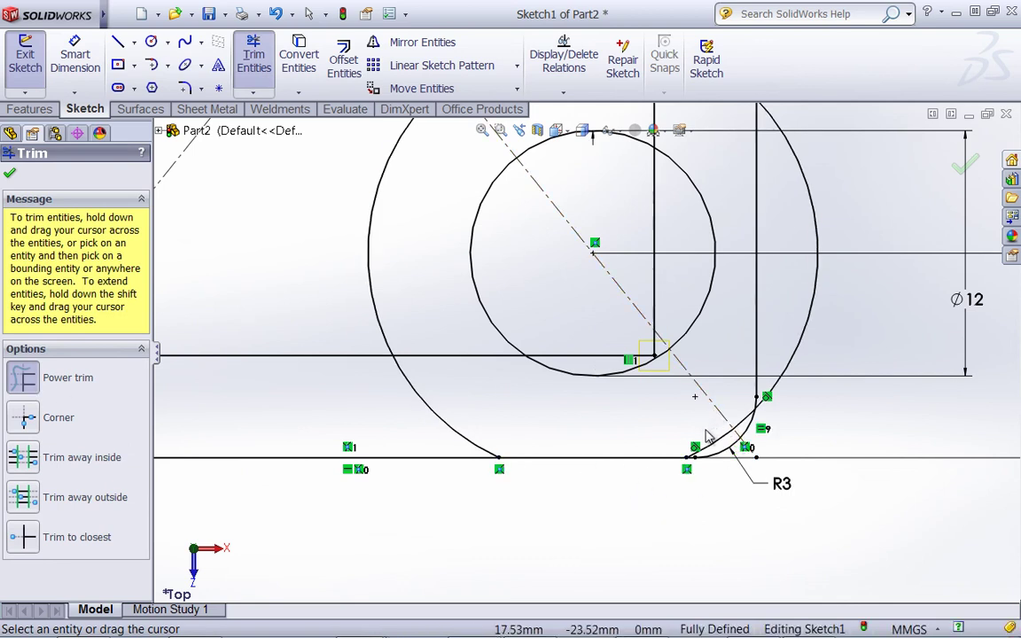
scroll(709, 432, down, 1)
mouse_move(688, 433)
mouse_down()
mouse_move(714, 451)
mouse_move(737, 389)
mouse_move(752, 415)
mouse_move(781, 383)
mouse_up()
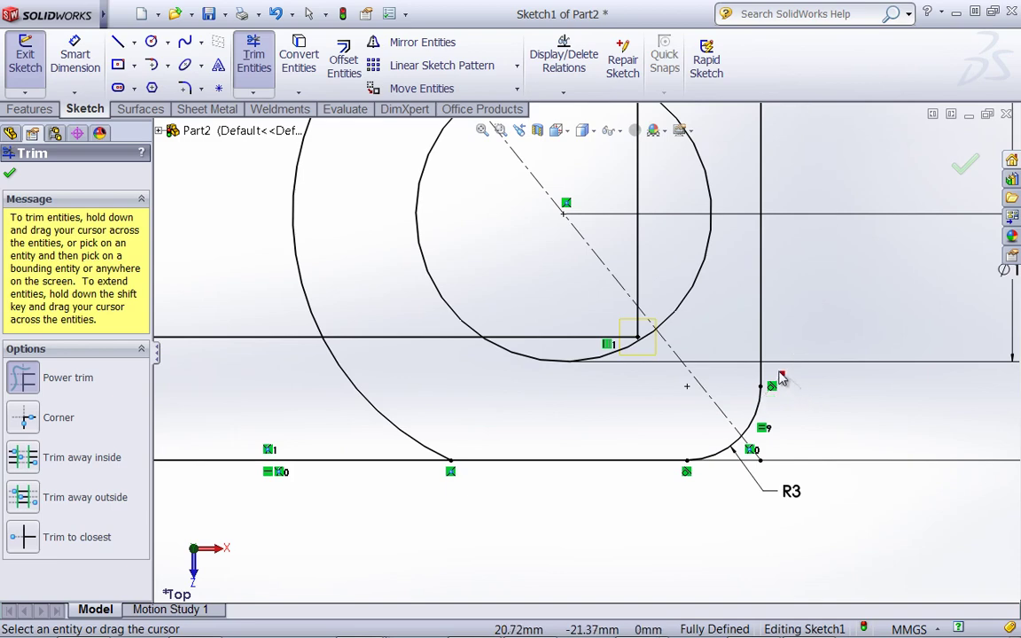
scroll(843, 468, up, 3)
scroll(534, 383, up, 1)
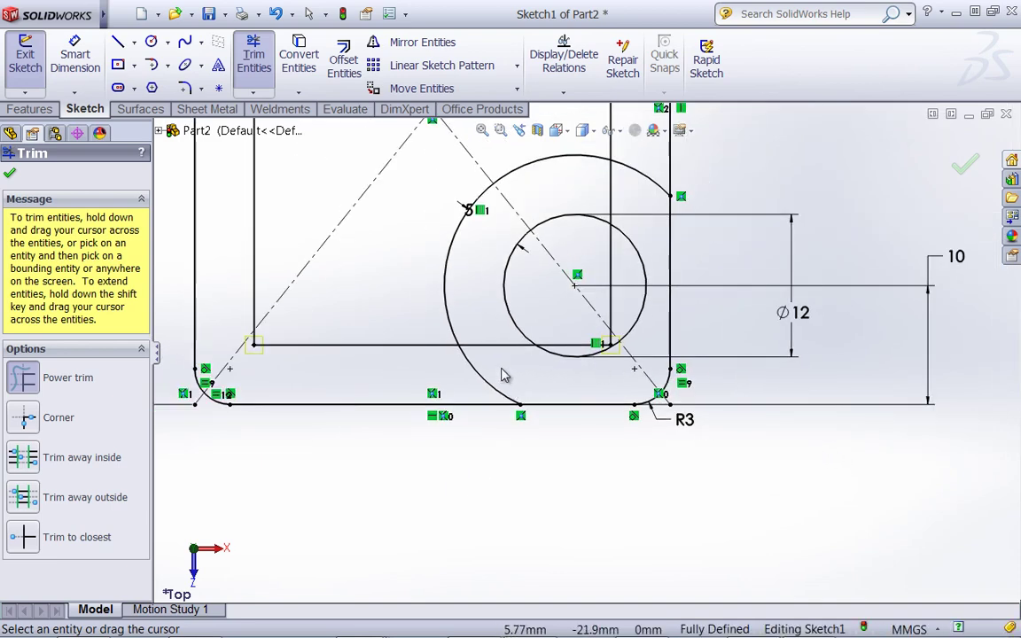
scroll(508, 375, up, 1)
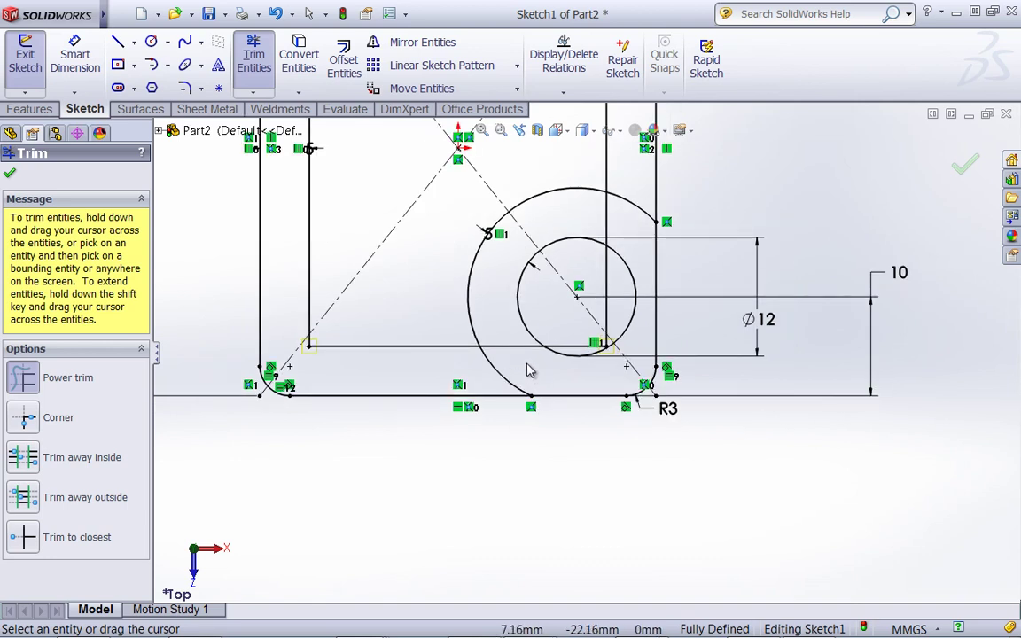
Step: Trim the inner lines and leftover arcs so the inner profile wraps around the Ø12 circle
drag(527, 369, 516, 348)
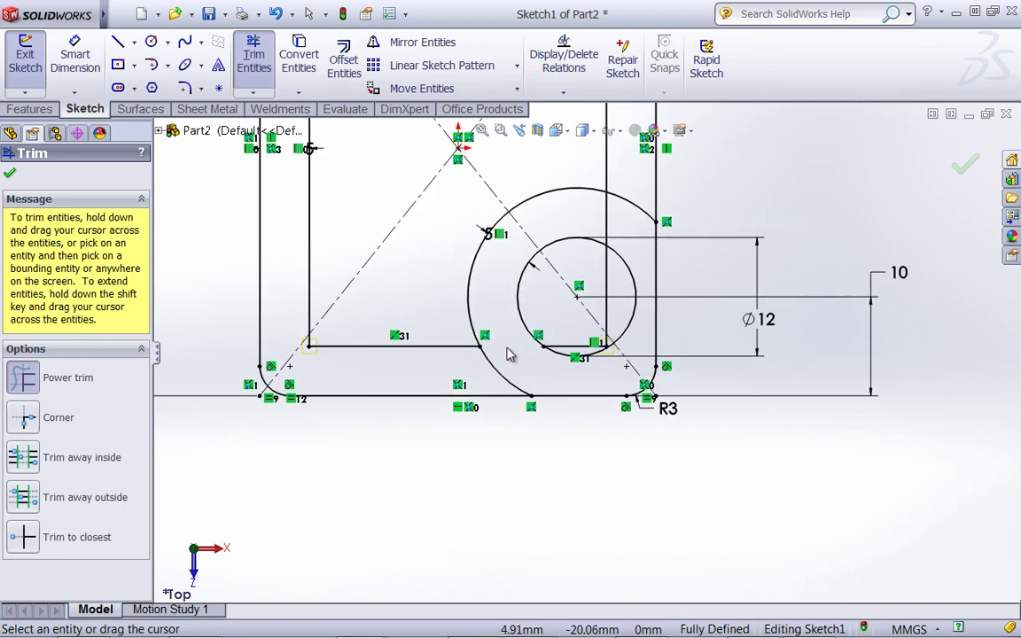
drag(499, 374, 491, 372)
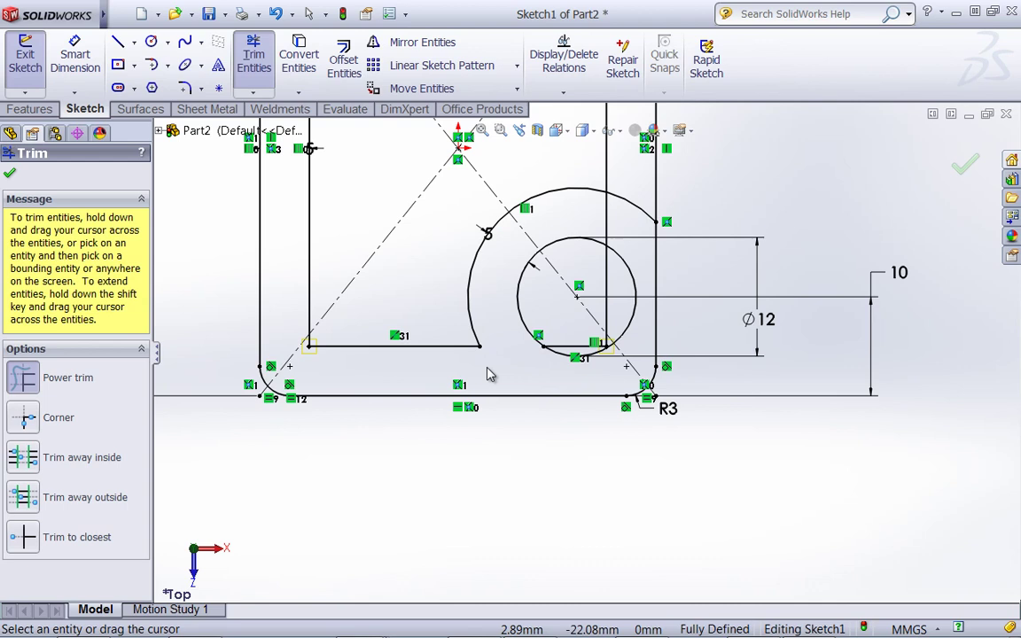
scroll(624, 236, down, 1)
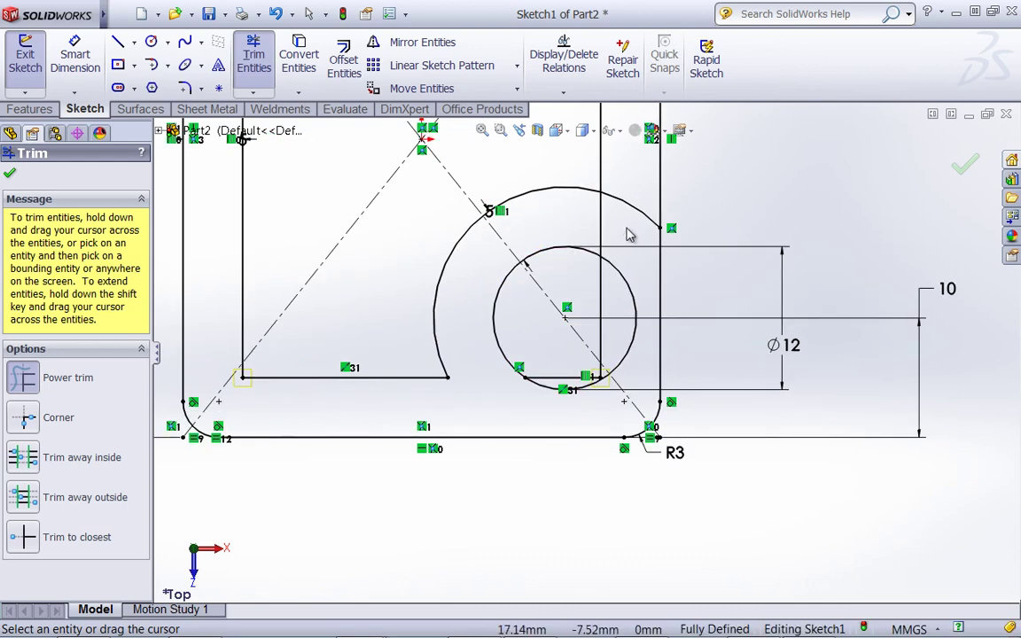
drag(634, 214, 610, 187)
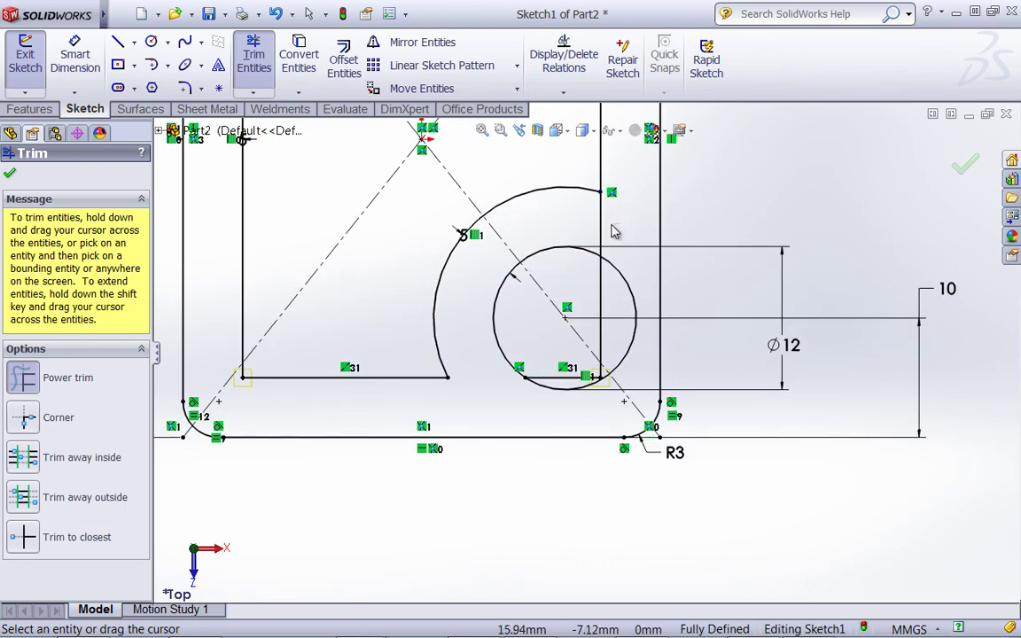
drag(606, 232, 594, 229)
scroll(603, 244, down, 2)
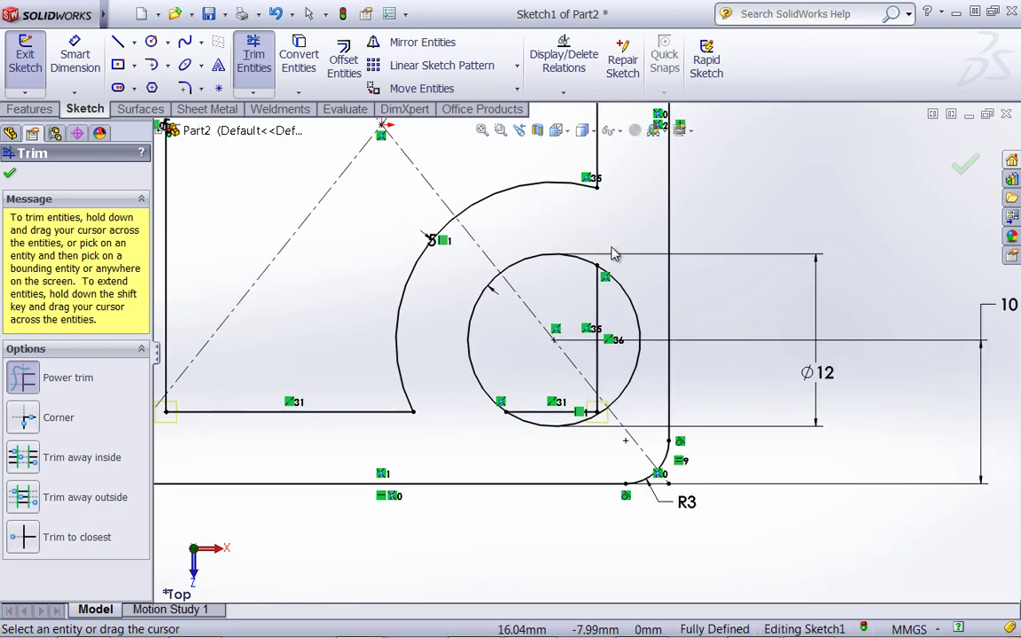
drag(579, 312, 602, 317)
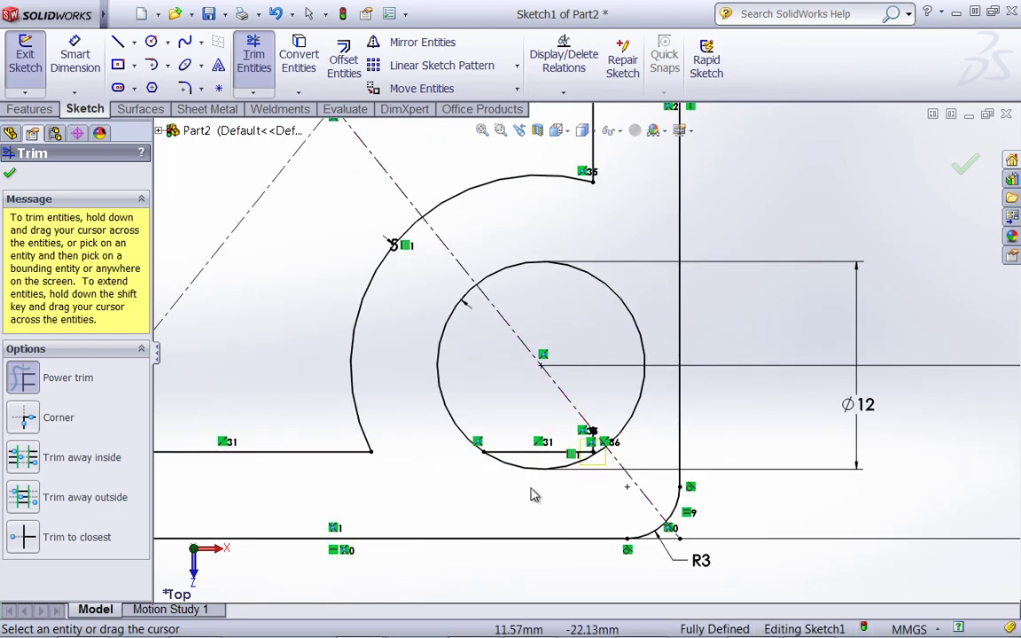
scroll(530, 451, down, 3)
mouse_move(550, 452)
mouse_down()
mouse_move(620, 448)
mouse_move(671, 430)
mouse_up()
scroll(620, 449, down, 1)
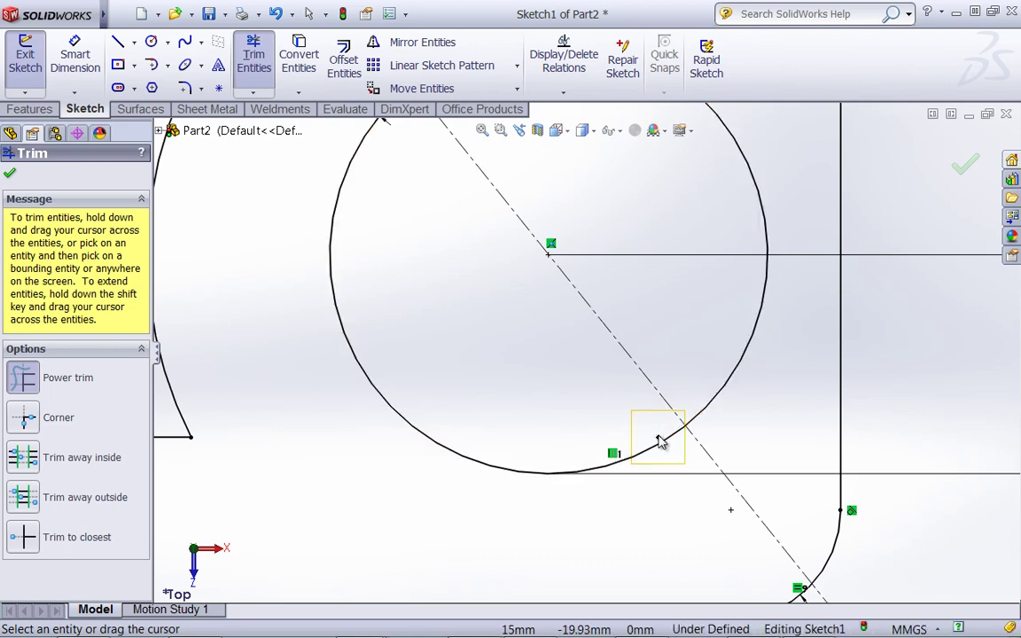
scroll(662, 434, up, 6)
scroll(550, 252, down, 3)
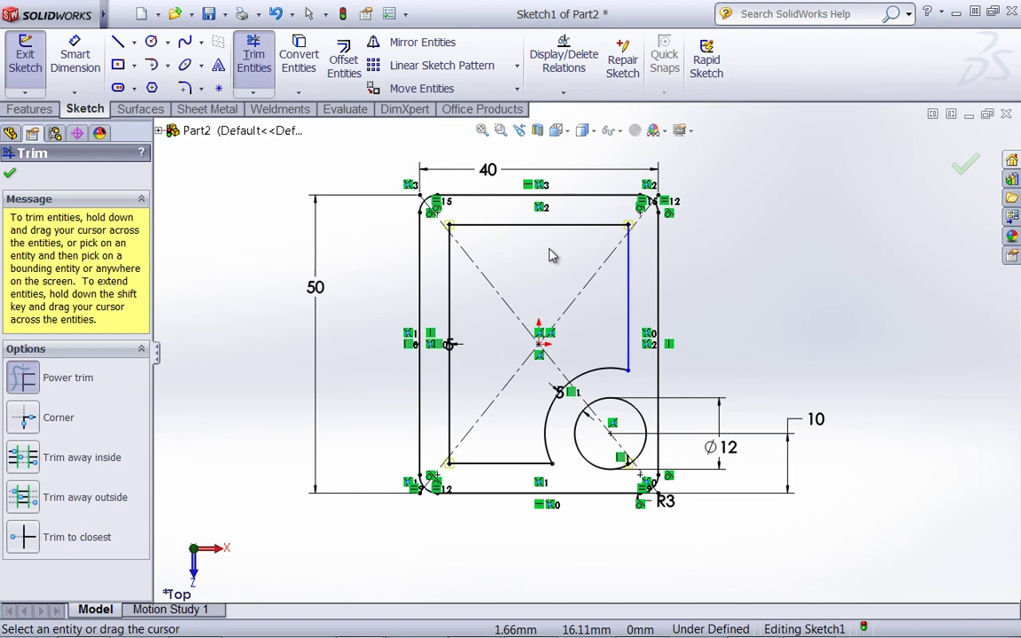
scroll(547, 255, down, 1)
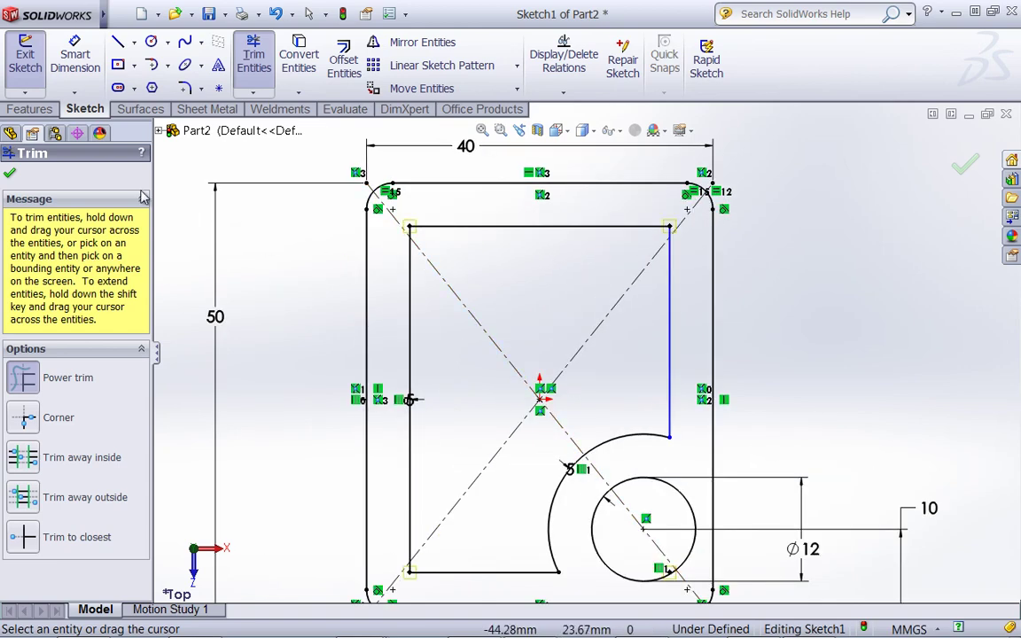
Step: Close Trim, add a Vertical relation to the inner right line, and zoom to fit
click(10, 171)
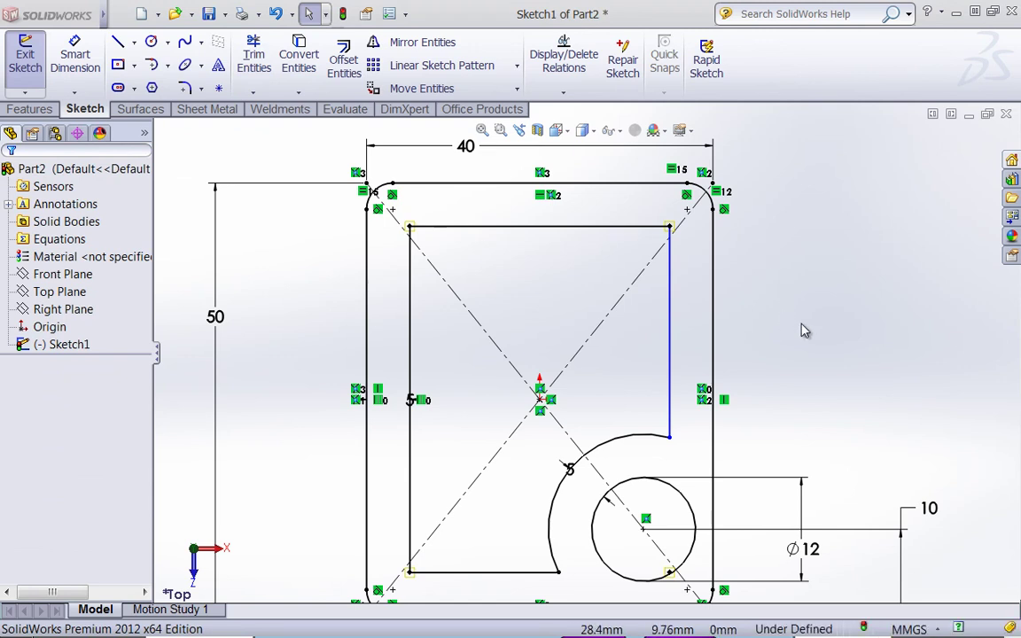
click(671, 330)
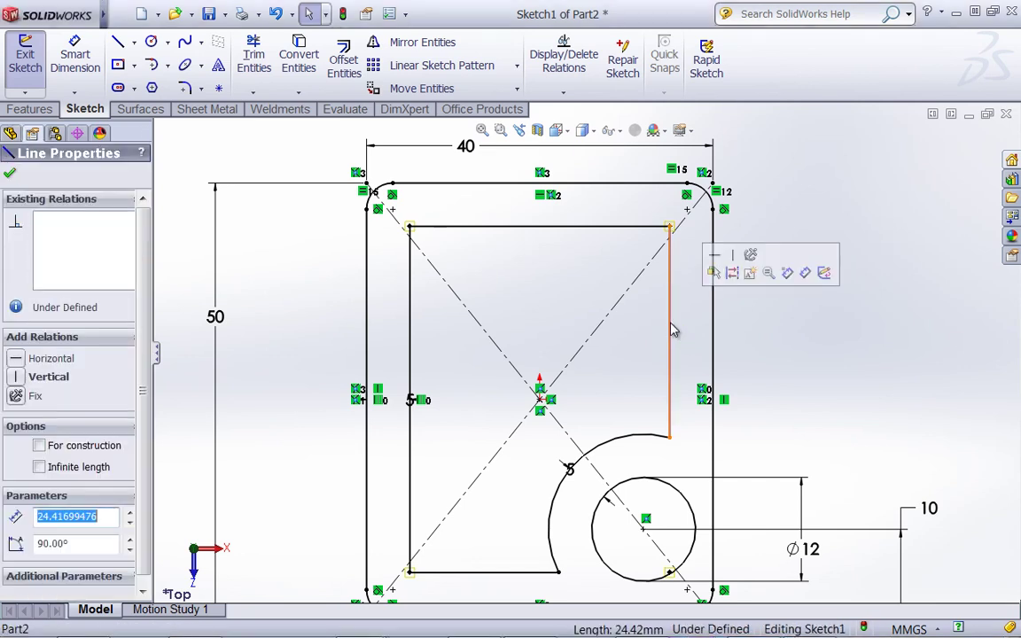
click(736, 255)
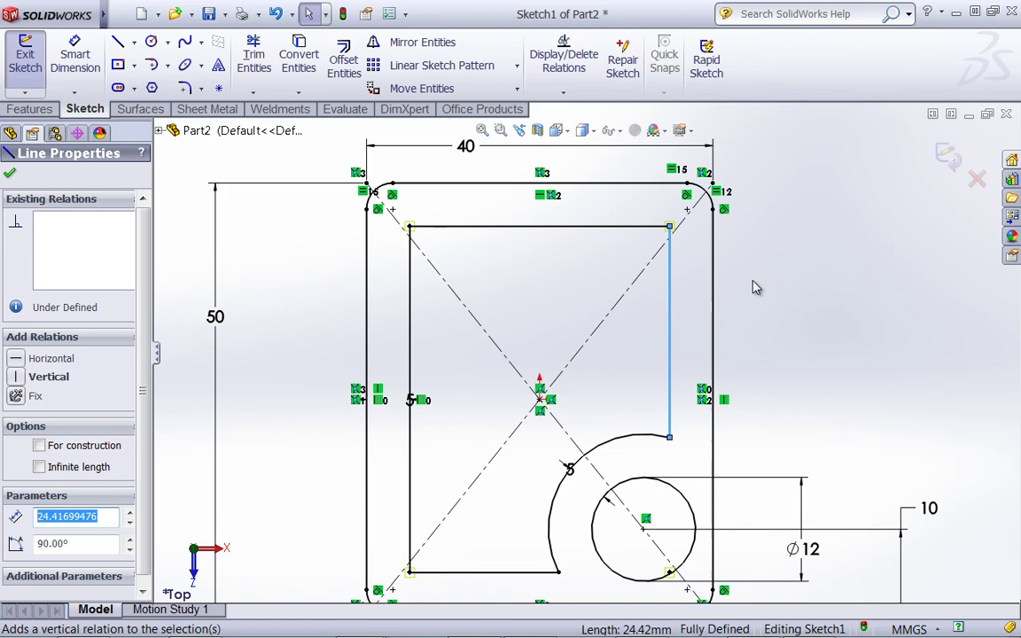
click(778, 319)
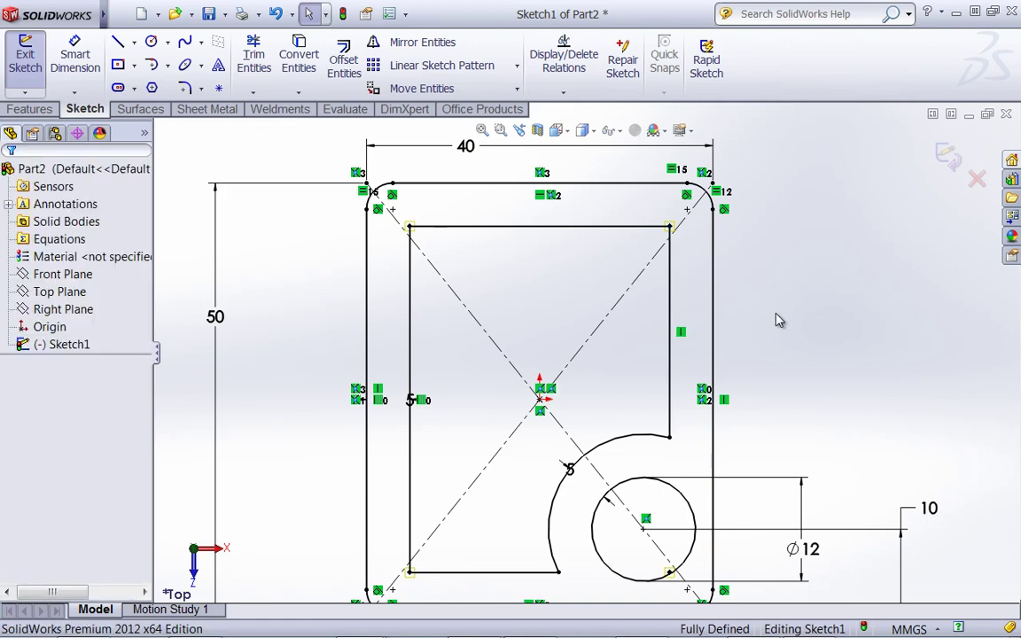
key(f)
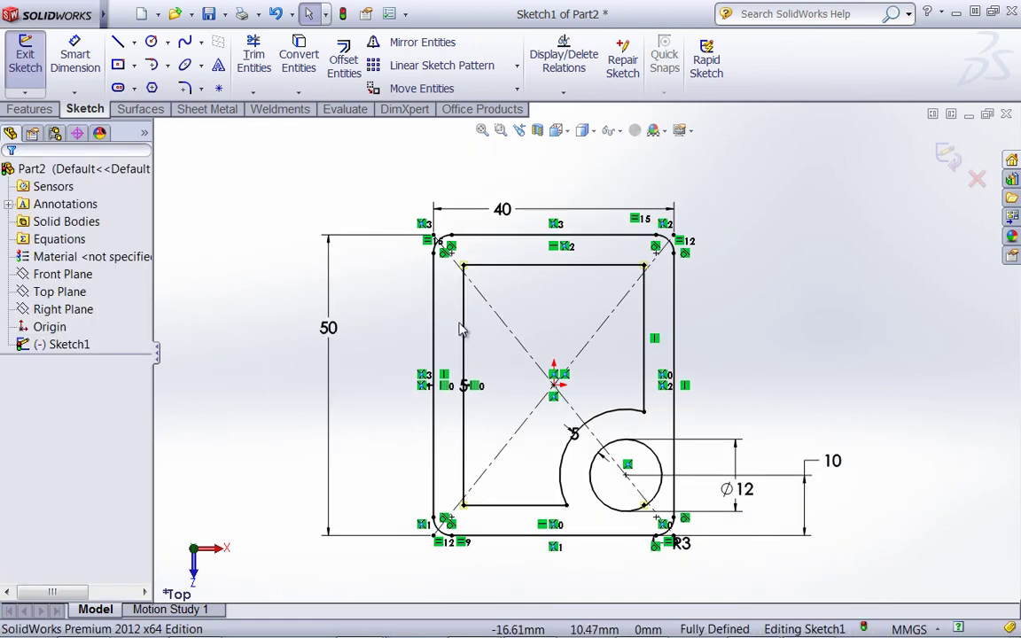
Step: Start a 2 mm sketch fillet and round the inner top-left and top-right corners
click(170, 65)
click(182, 87)
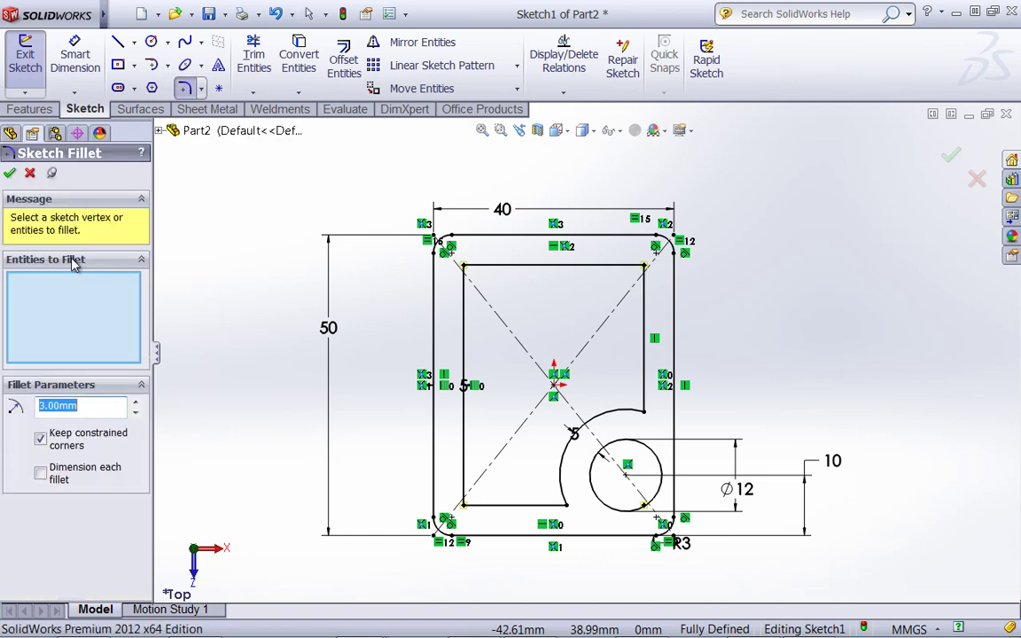
text(2)
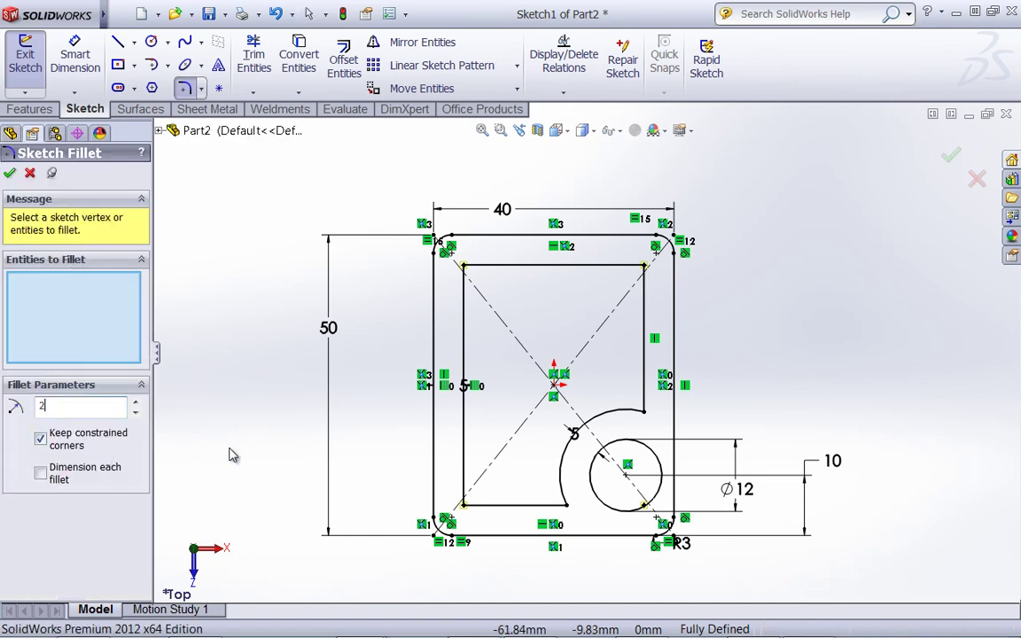
click(463, 266)
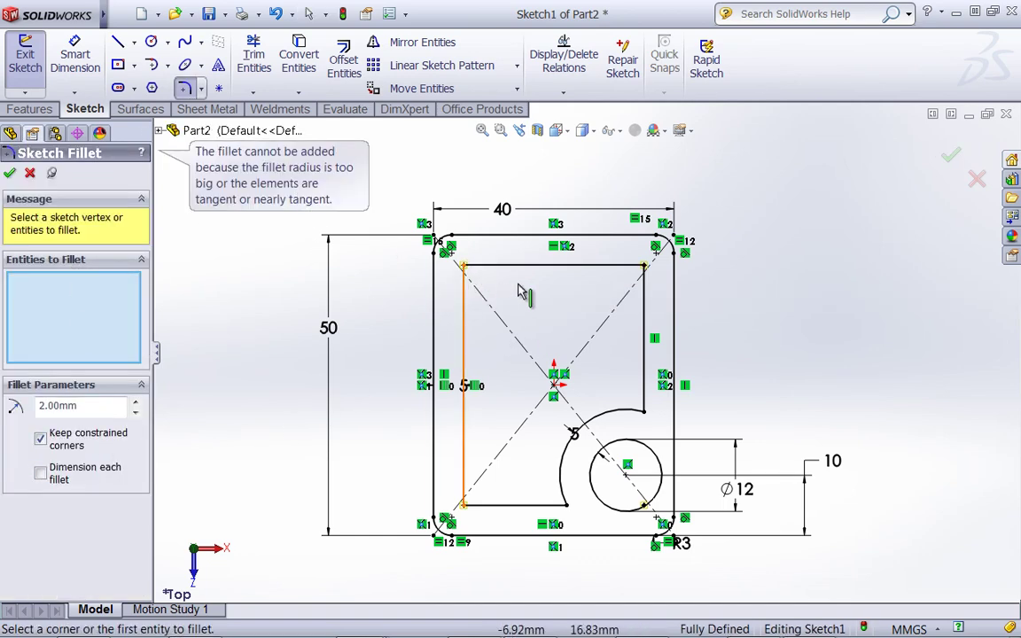
scroll(501, 282, down, 2)
click(458, 266)
click(432, 297)
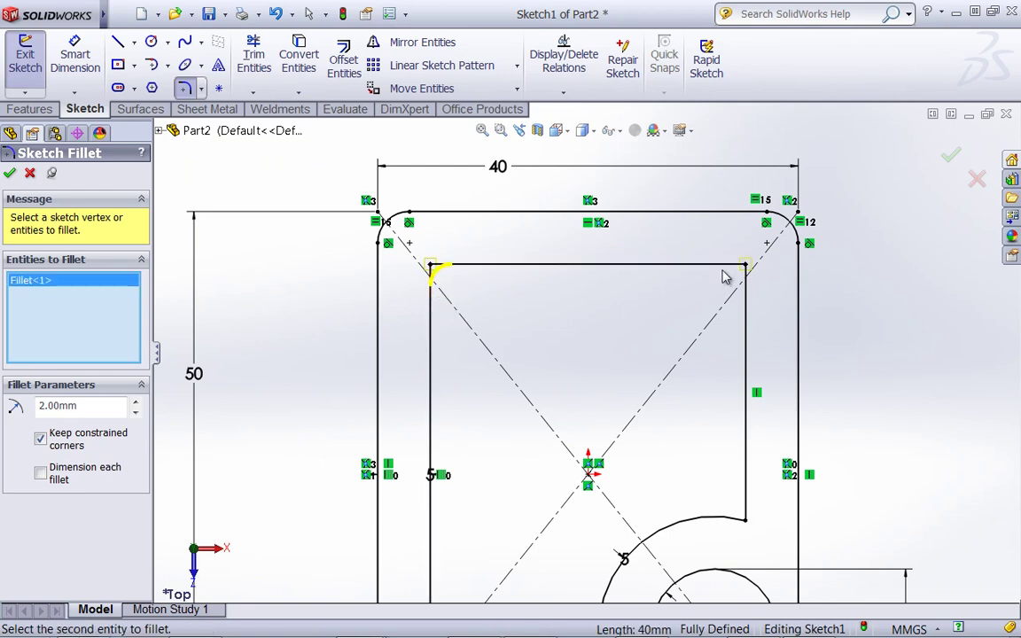
click(742, 271)
click(746, 288)
Step: Fillet the line-arc, arc-bottom line and bottom-left corners, then apply all five fillets
scroll(700, 428, up, 2)
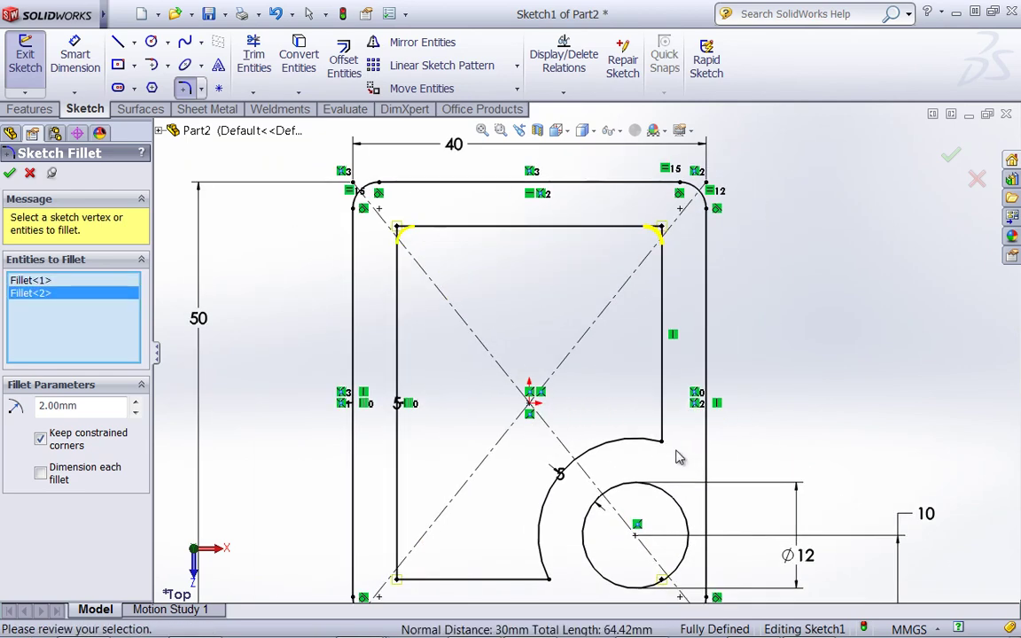
scroll(654, 424, down, 2)
click(653, 429)
scroll(545, 479, up, 2)
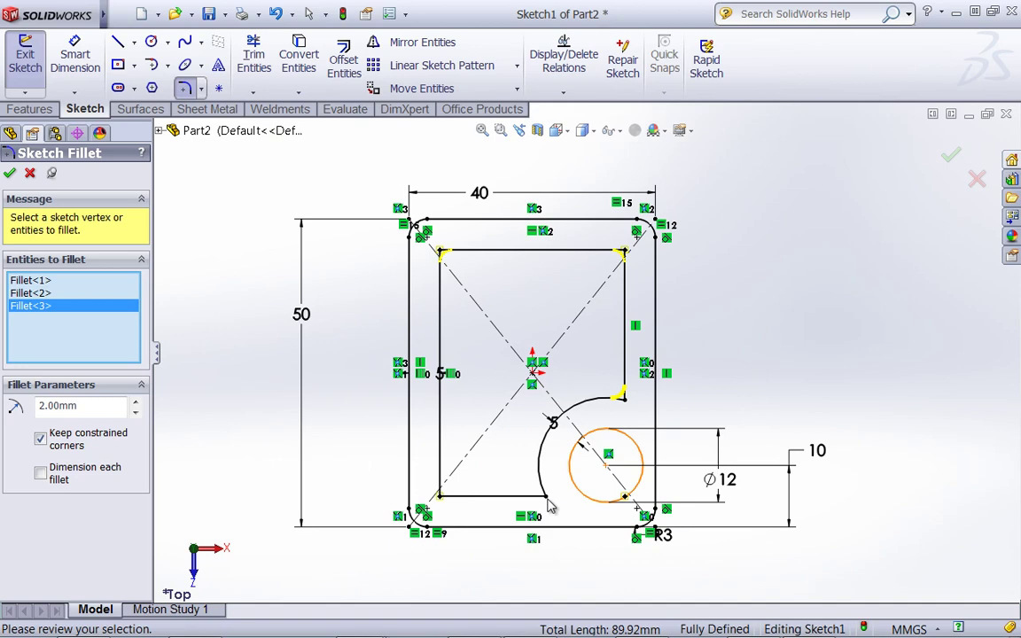
scroll(536, 457, down, 2)
click(545, 457)
click(523, 475)
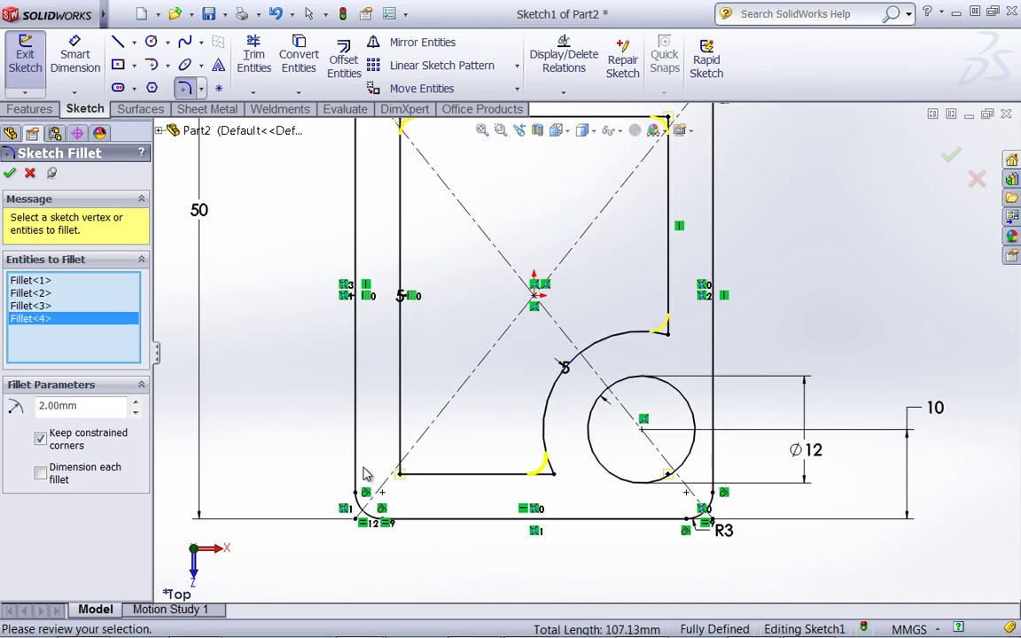
click(400, 443)
scroll(479, 417, up, 2)
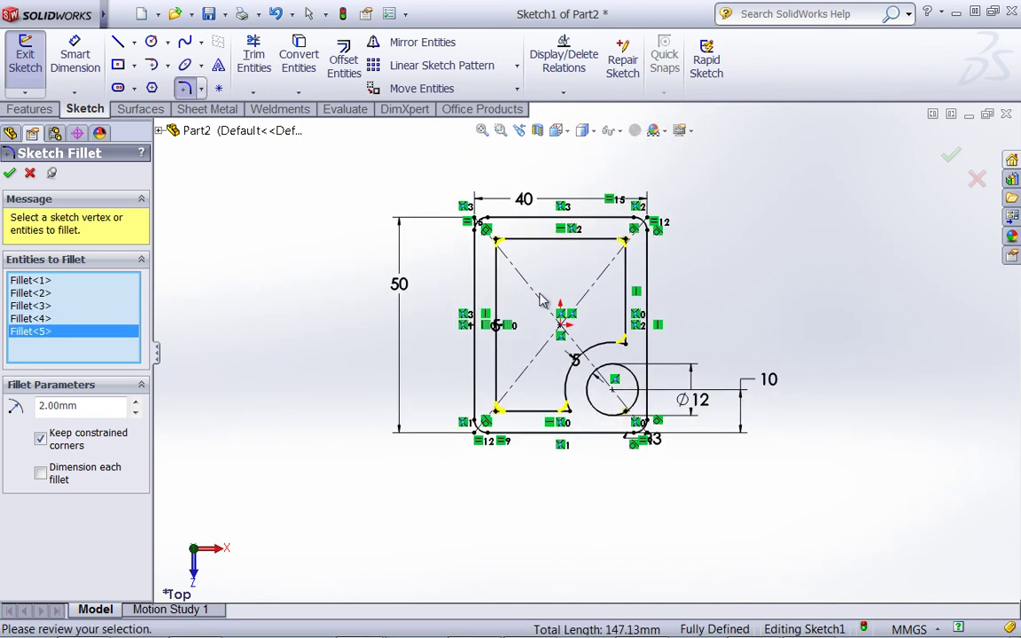
scroll(496, 408, down, 2)
click(11, 173)
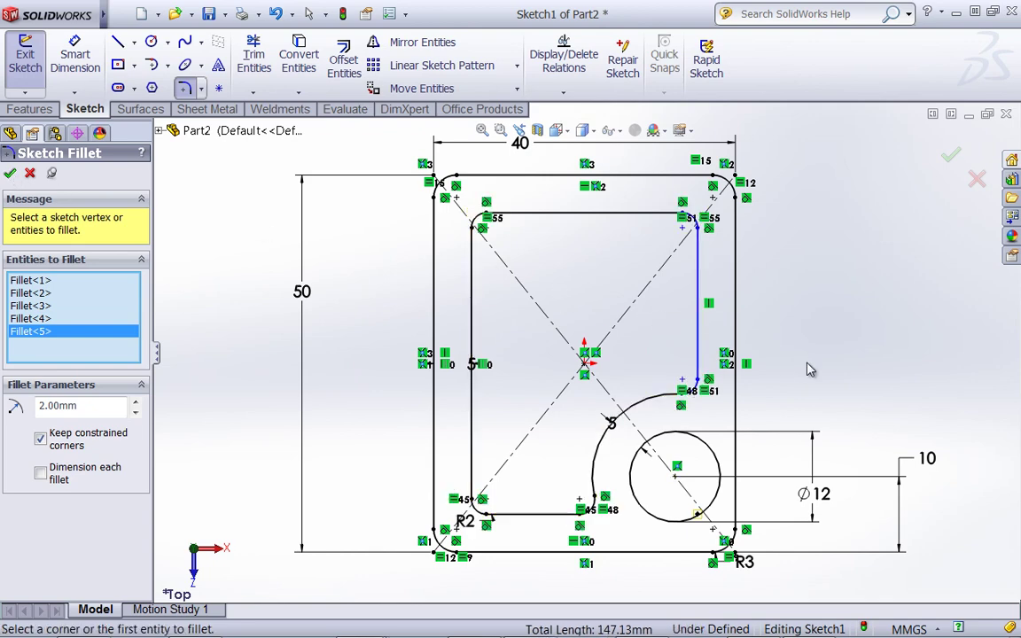
scroll(800, 362, down, 3)
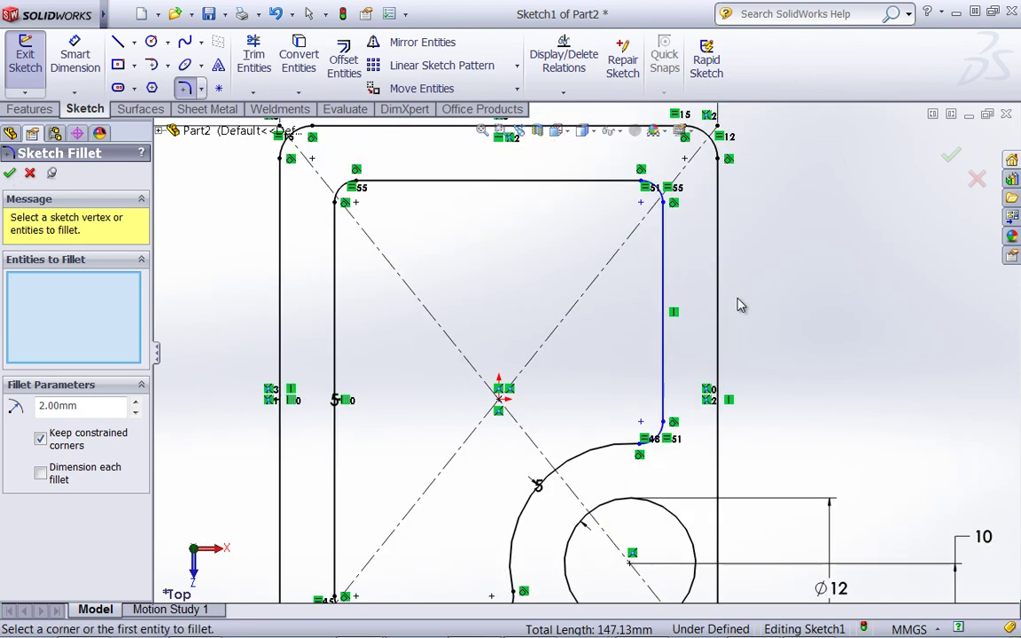
Step: Dimension the inner right line 5 mm from the outer right edge
click(10, 173)
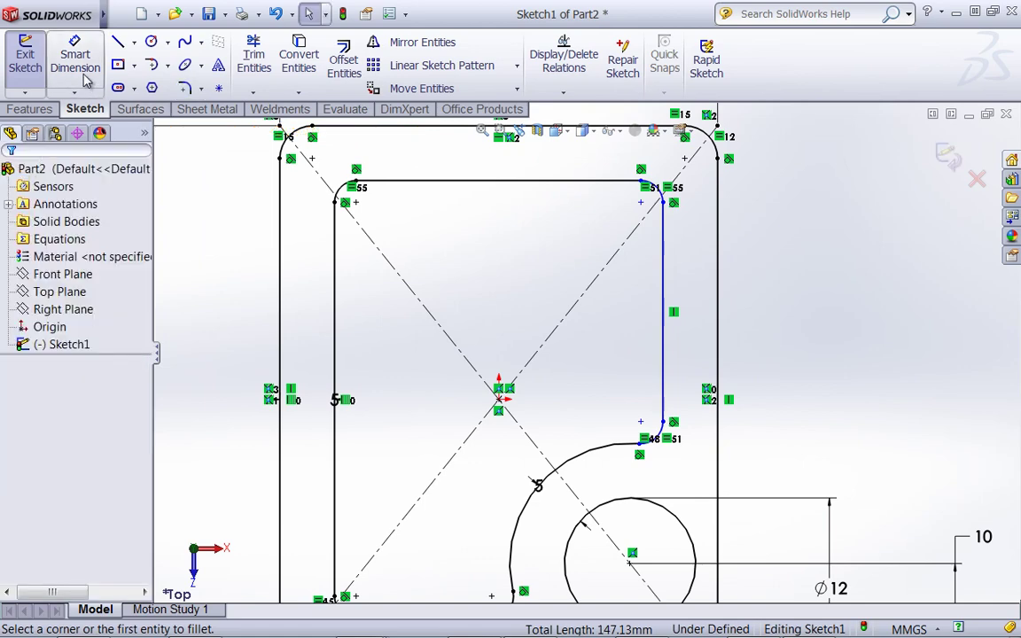
click(86, 79)
click(665, 272)
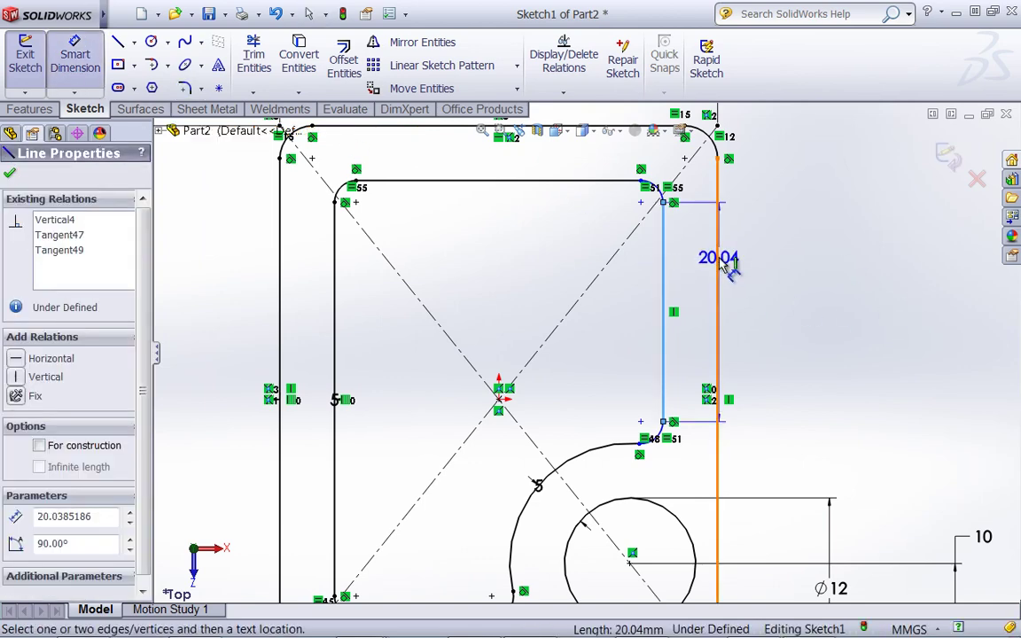
click(721, 266)
click(775, 276)
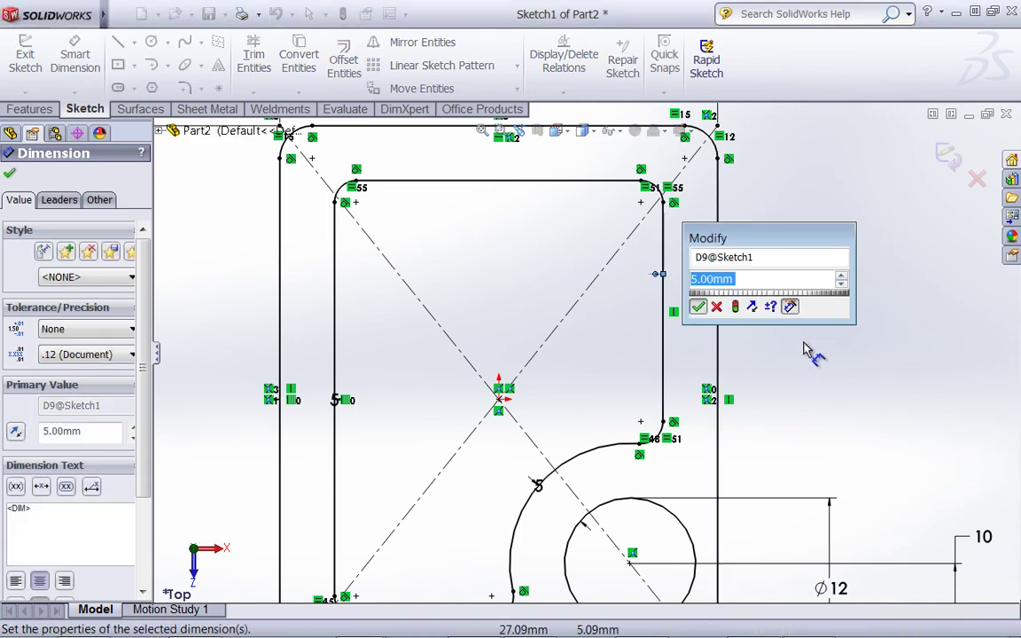
key(Return)
key(f)
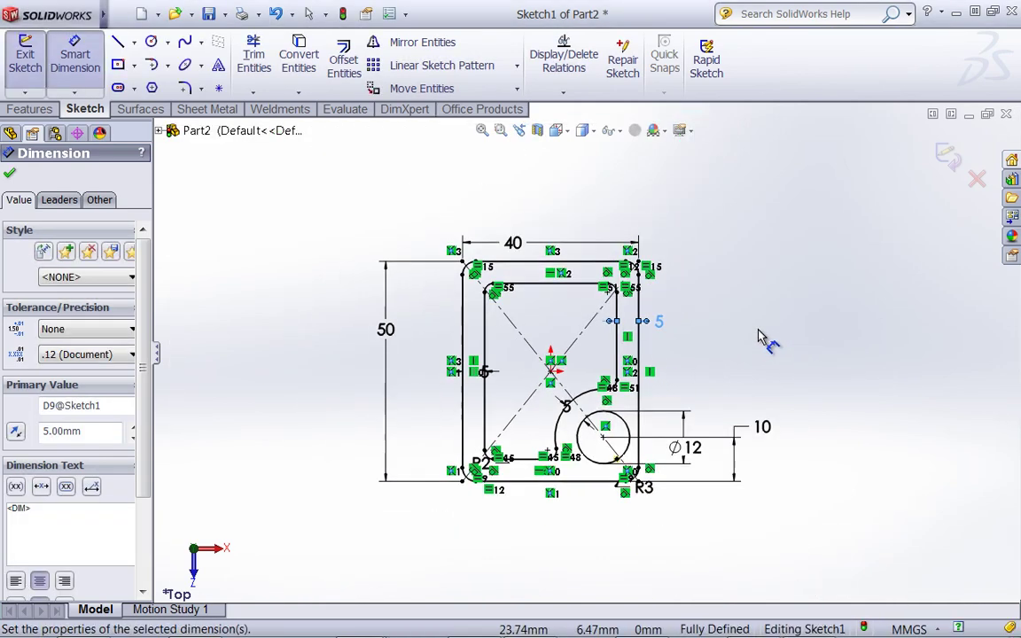
scroll(614, 483, down, 1)
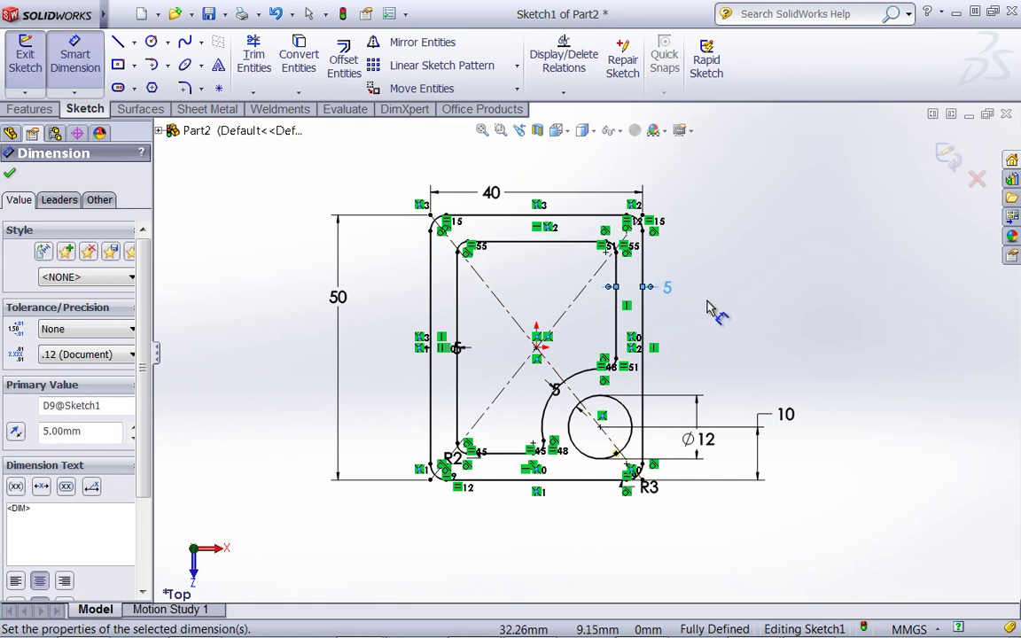
Step: Add a 5 mm dimension between the left edges and exit the sketch
right_click(700, 251)
click(727, 180)
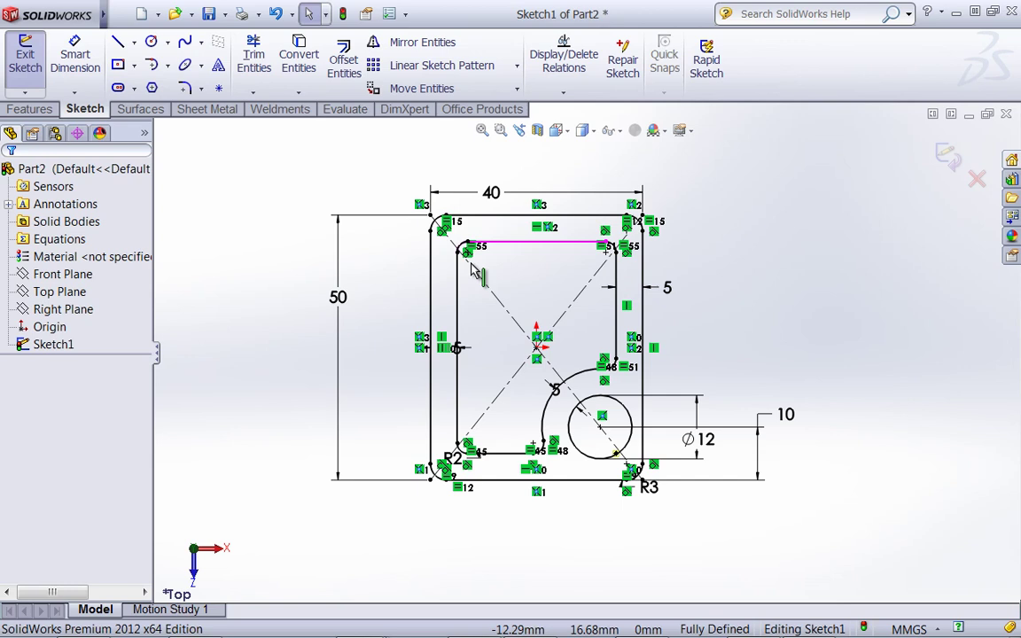
click(460, 351)
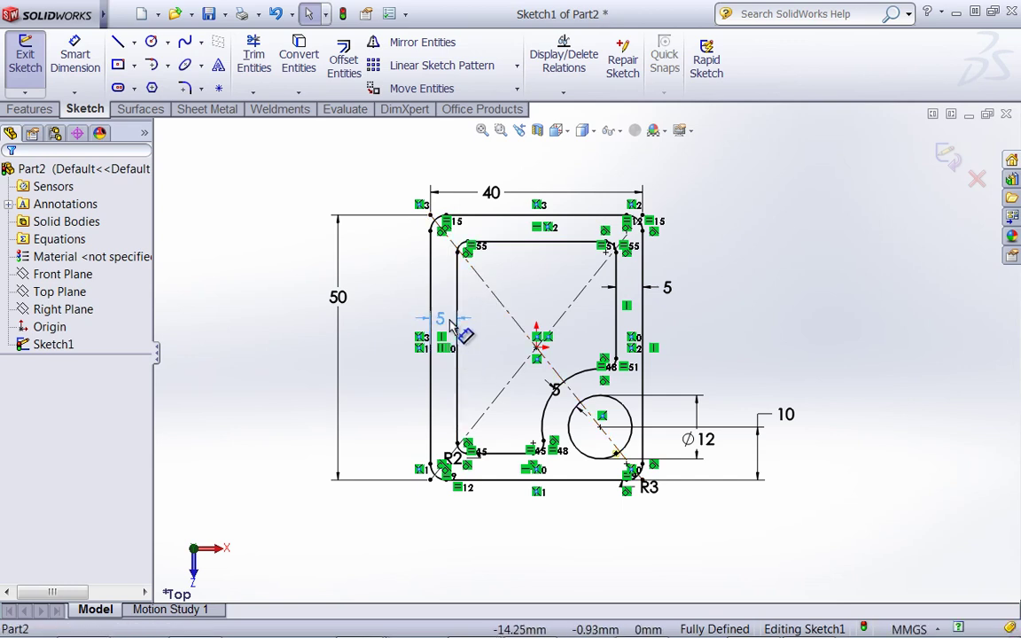
click(528, 270)
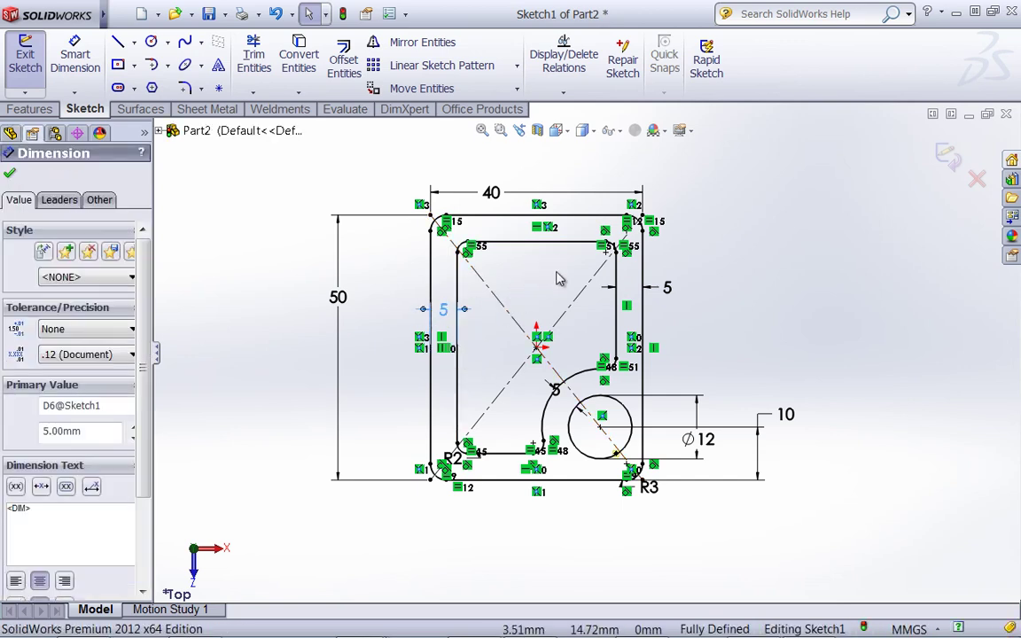
key(Escape)
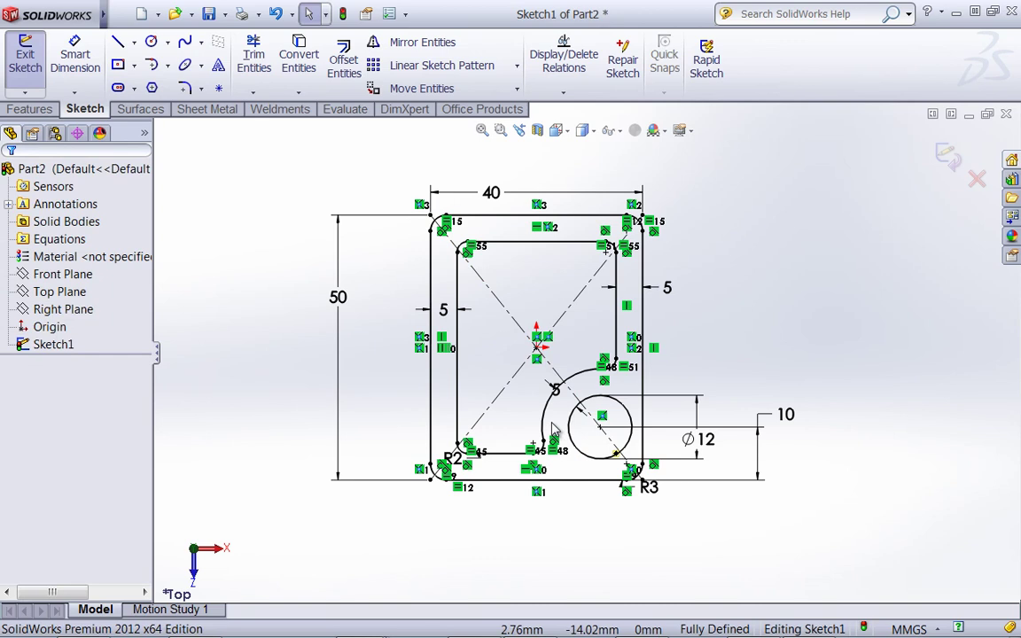
click(947, 155)
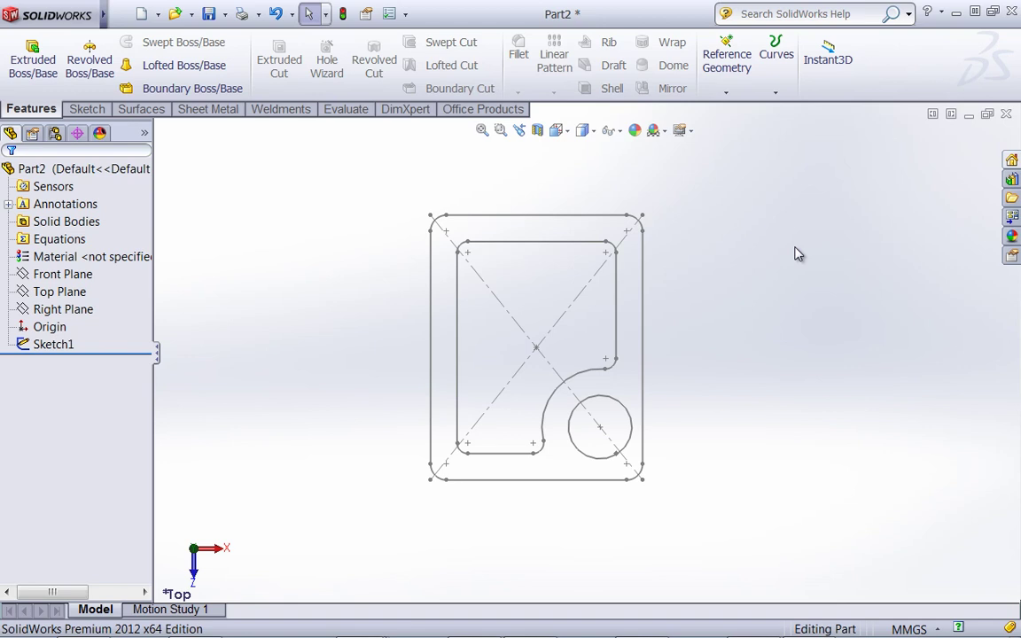
Step: With the Contour Select Tool, pick Sketch1's outer outline as the boss extrusion profile
right_click(725, 264)
click(797, 503)
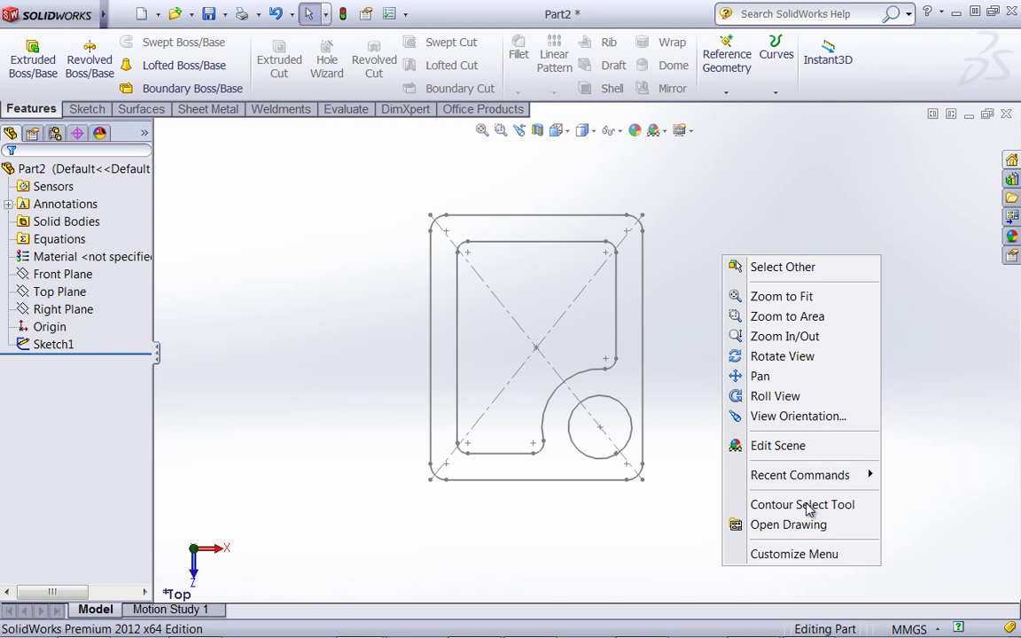
click(853, 506)
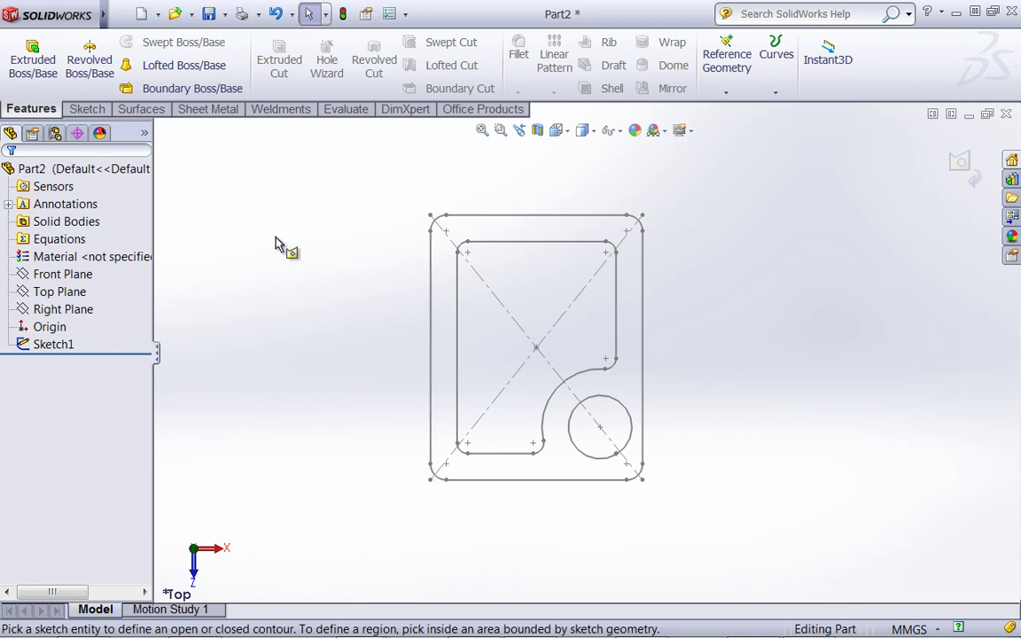
click(24, 56)
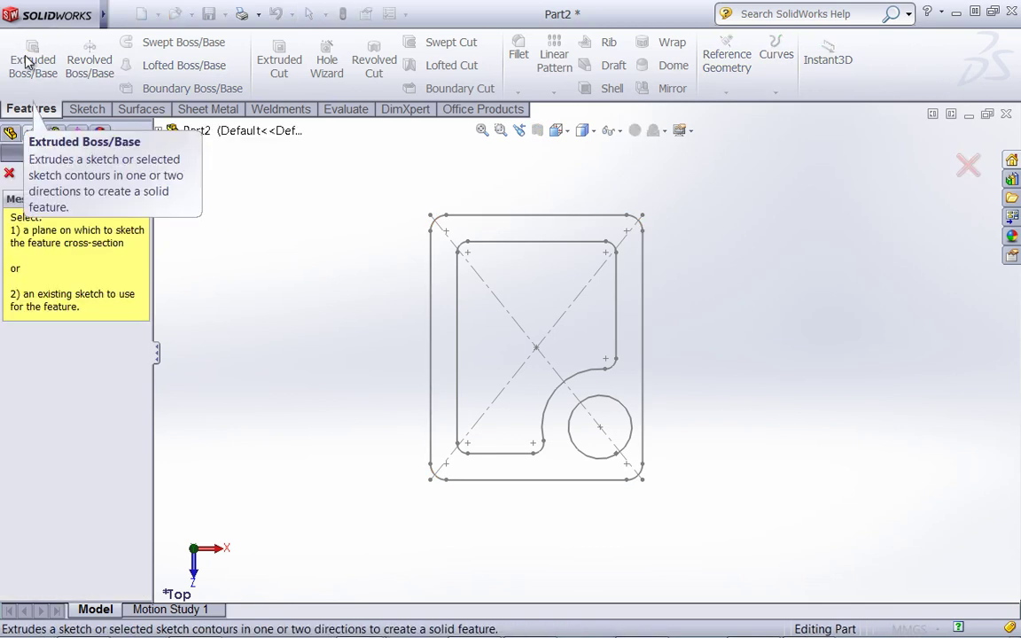
click(516, 217)
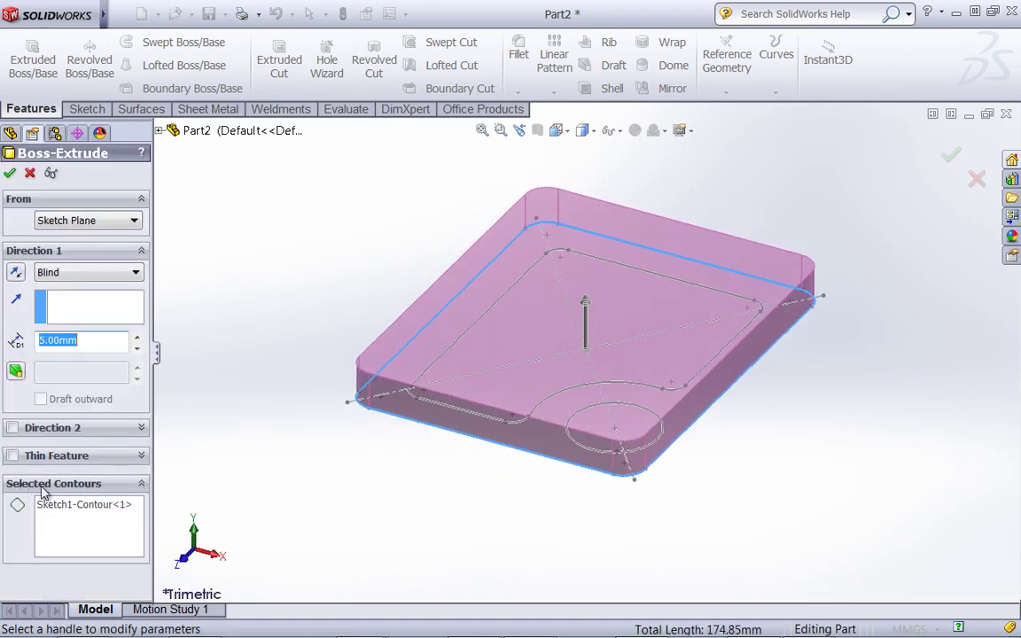
click(106, 547)
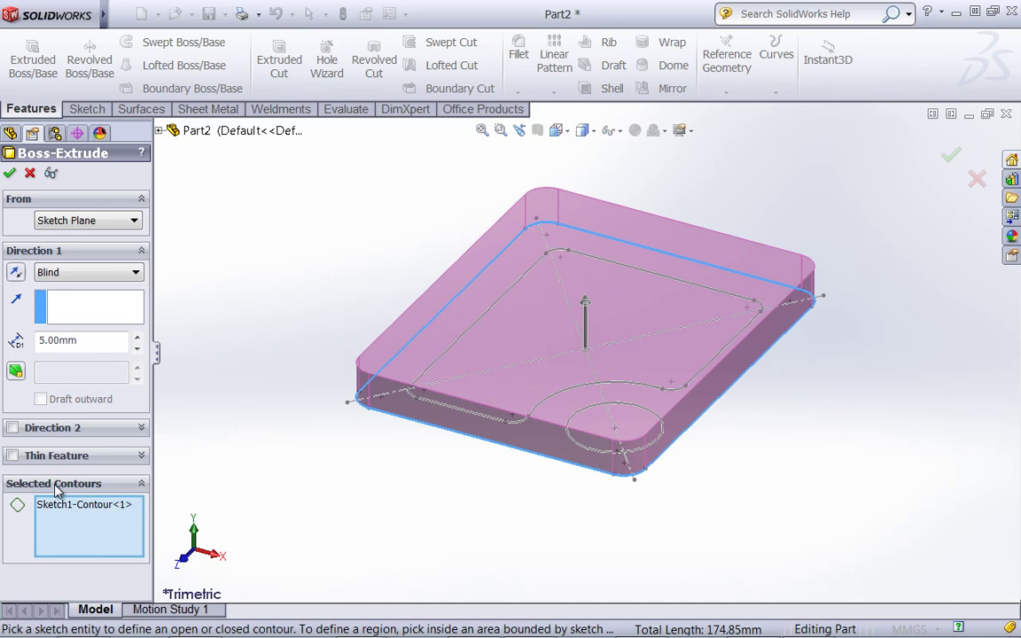
middle_drag(263, 221, 770, 296)
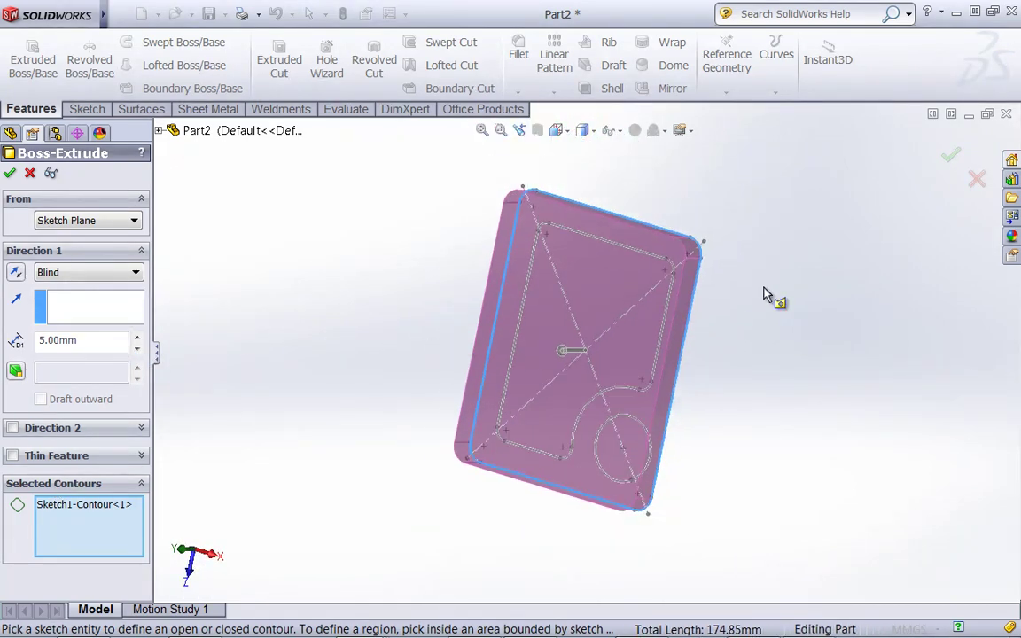
scroll(709, 319, down, 2)
middle_drag(692, 337, 636, 369)
scroll(706, 364, up, 3)
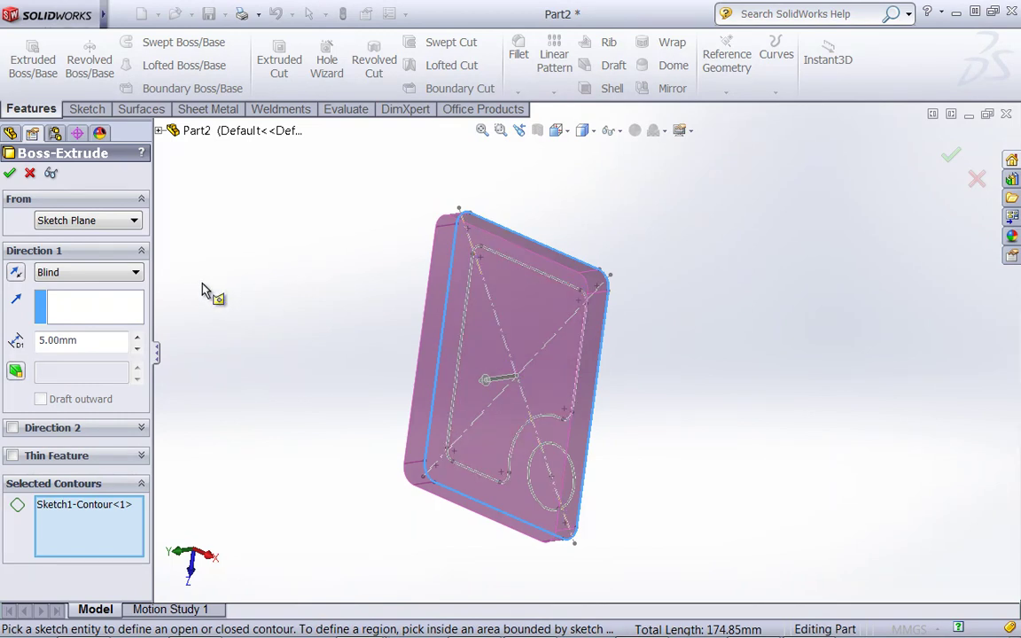
Step: Extrude the outer contour Mid Plane to a 16 mm depth
click(117, 273)
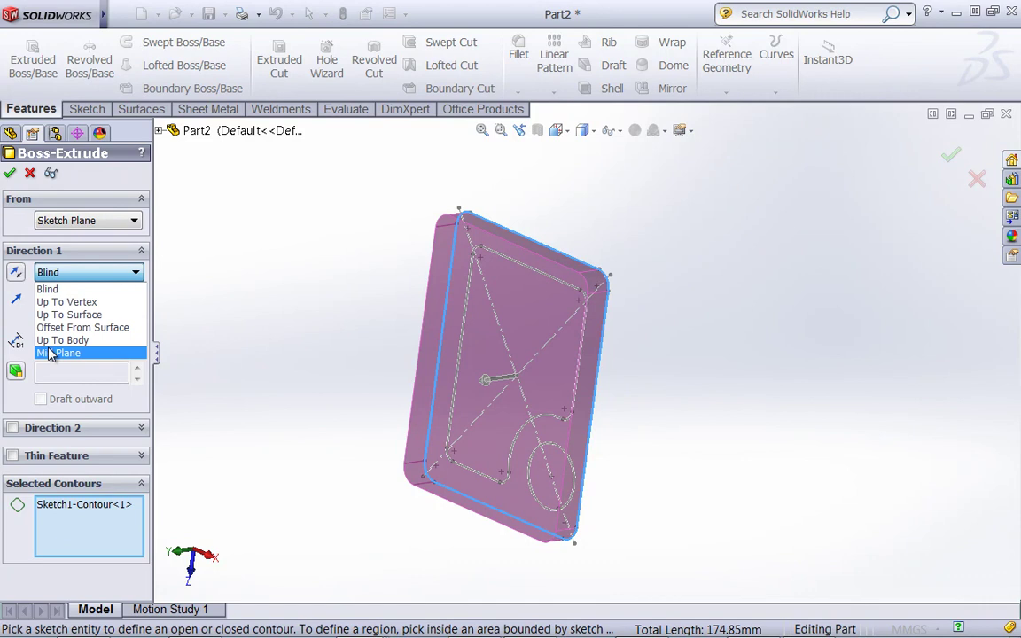
click(88, 353)
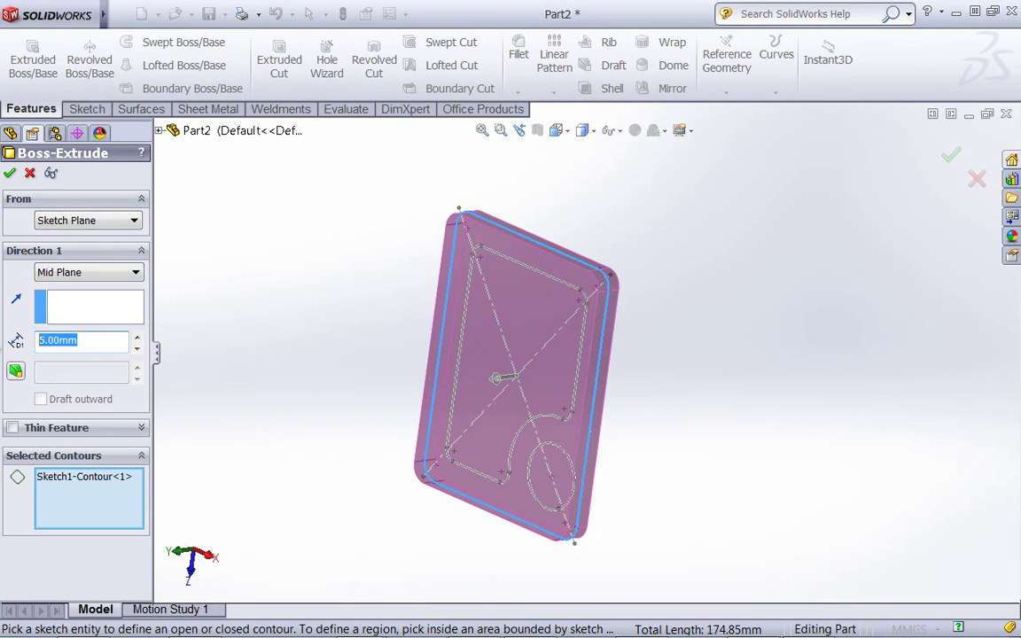
text(16)
key(Return)
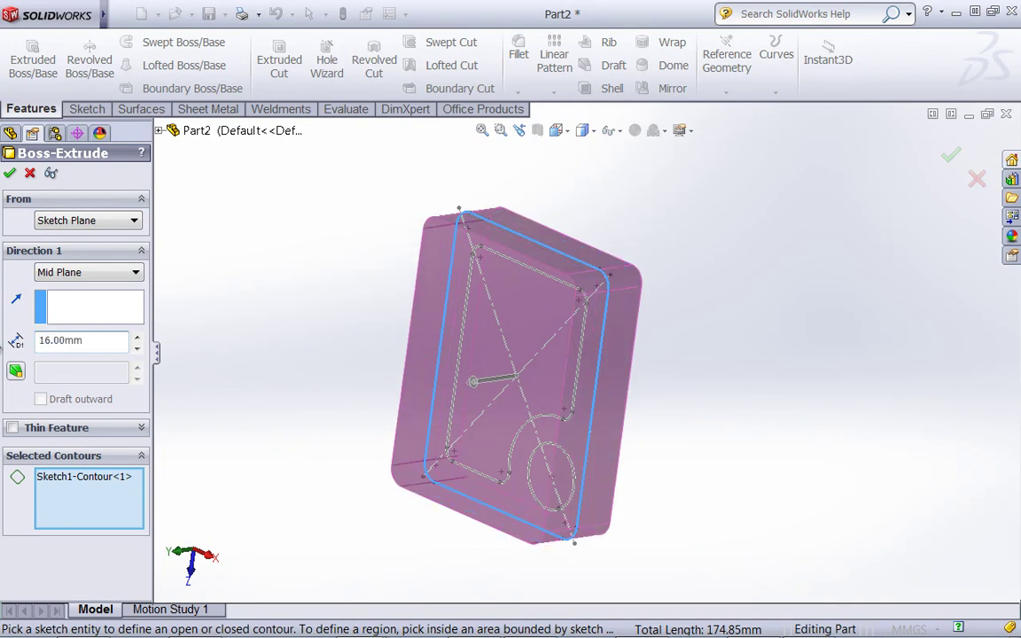
click(8, 173)
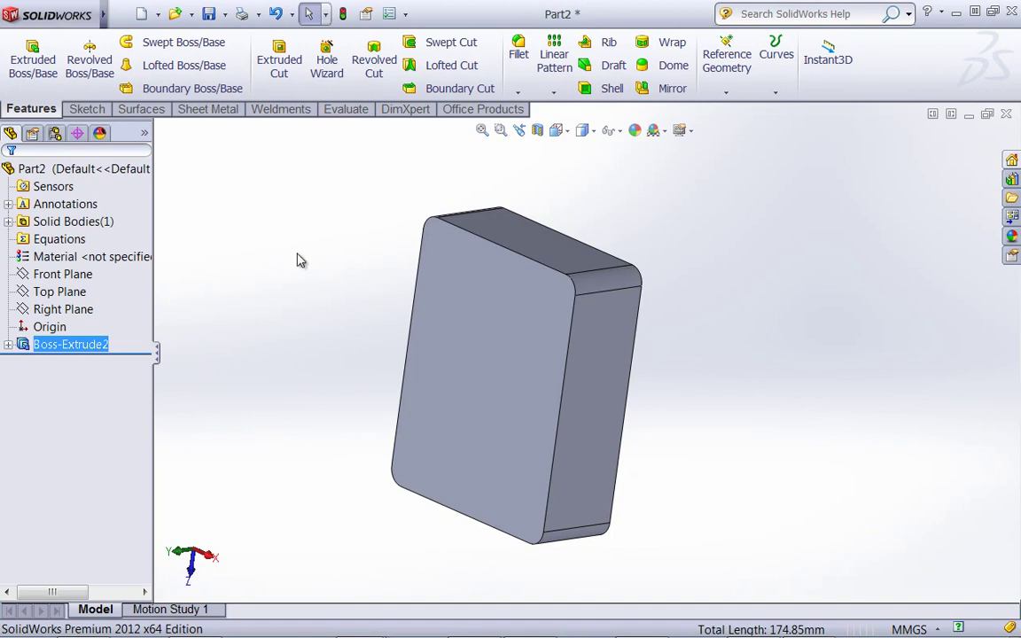
Step: Select Sketch1 under Boss-Extrude2 to reuse it for the cut
click(8, 344)
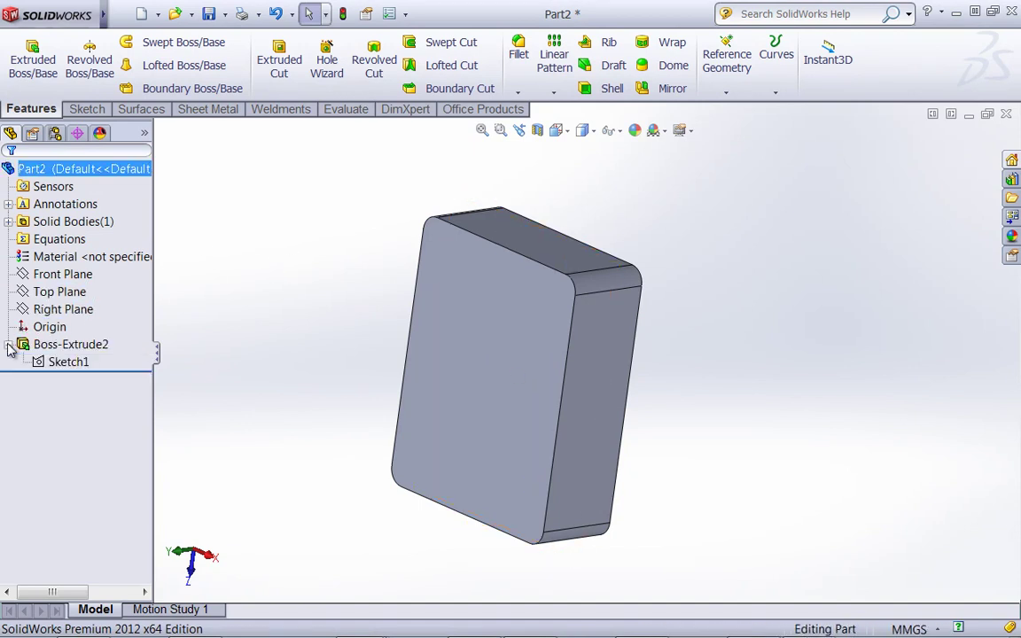
click(70, 361)
mouse_move(372, 457)
middle_down()
mouse_move(399, 471)
mouse_move(360, 411)
mouse_move(401, 424)
mouse_move(377, 469)
middle_up()
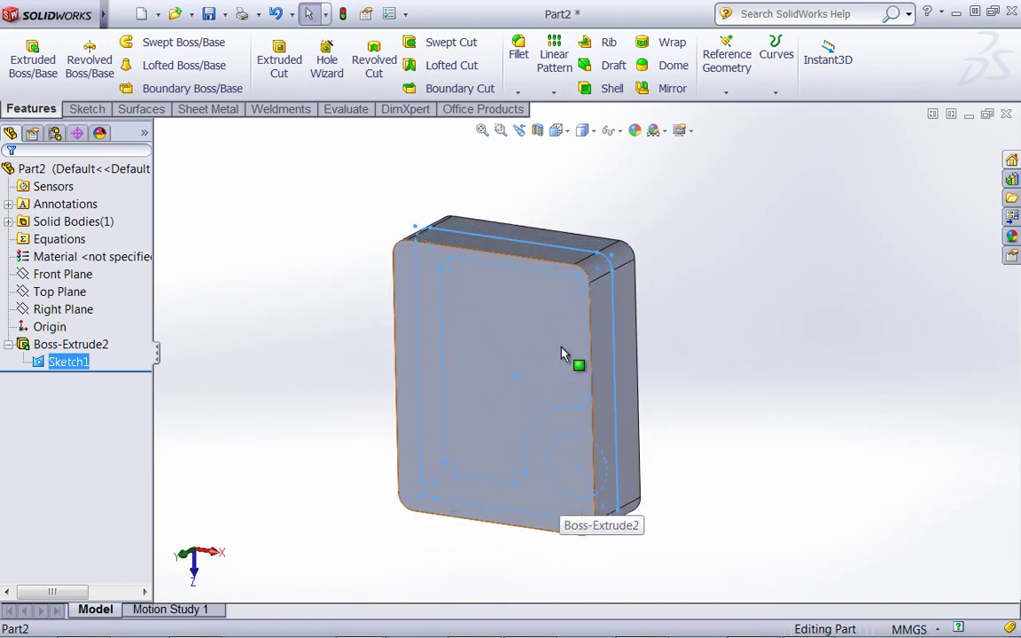
click(8, 344)
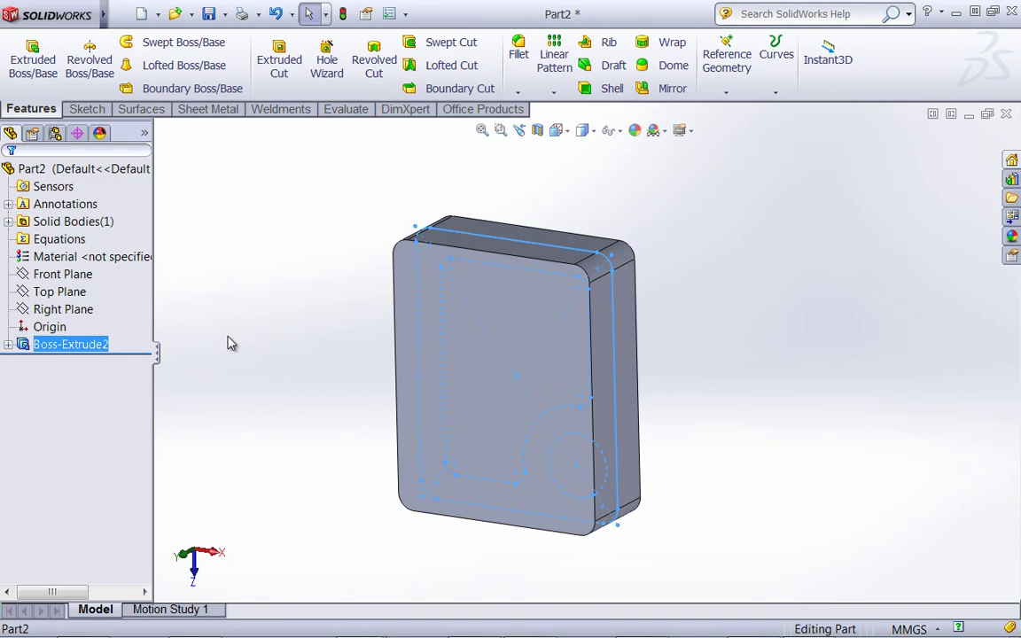
click(8, 345)
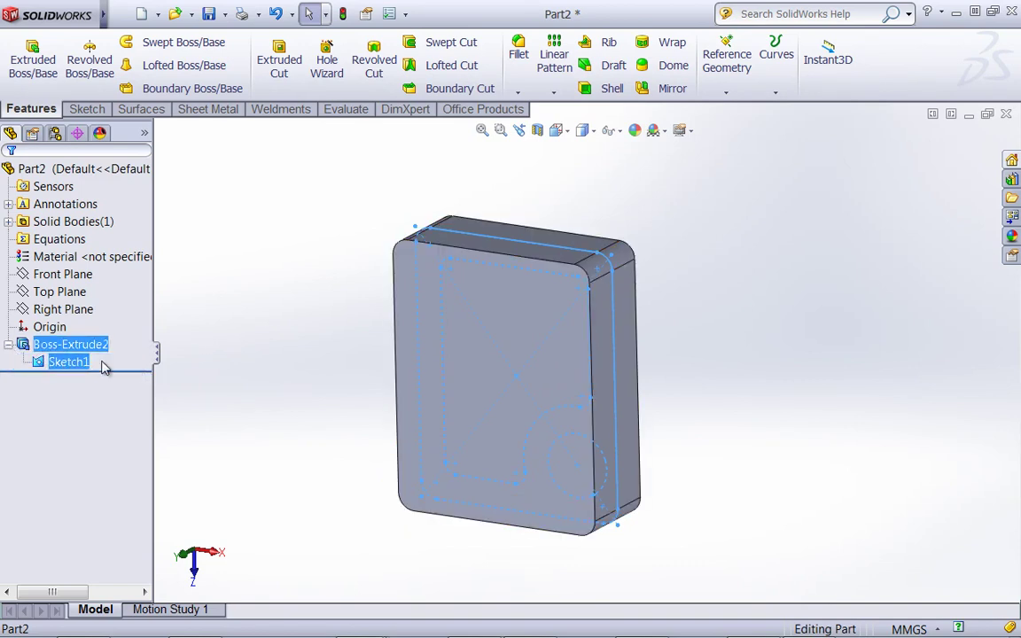
click(75, 362)
click(57, 363)
click(38, 361)
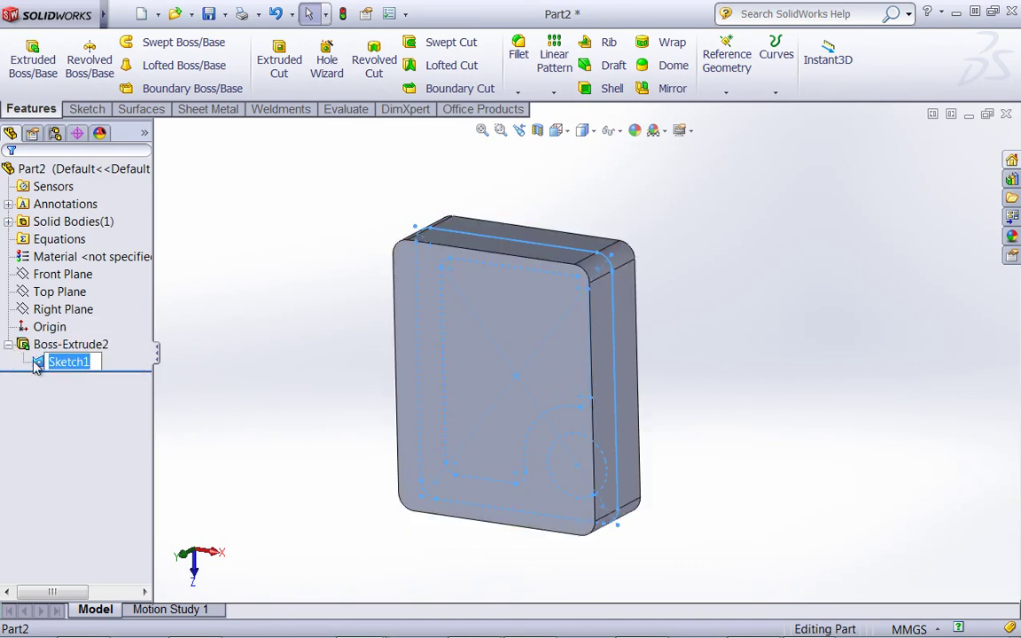
Step: Start an extruded cut using Sketch1's inner pocket contour
click(277, 58)
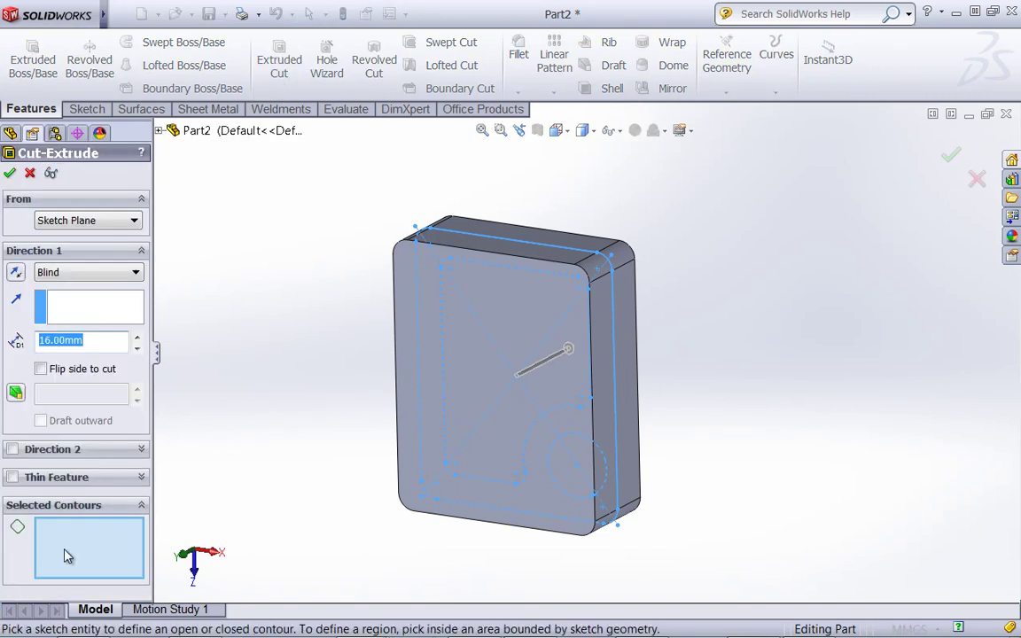
click(67, 556)
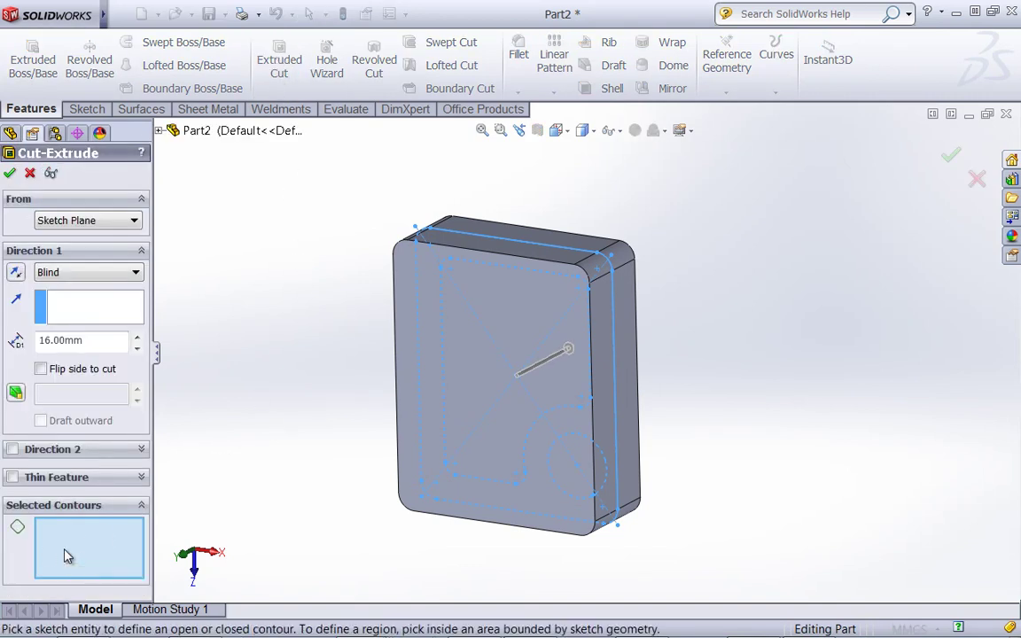
click(510, 275)
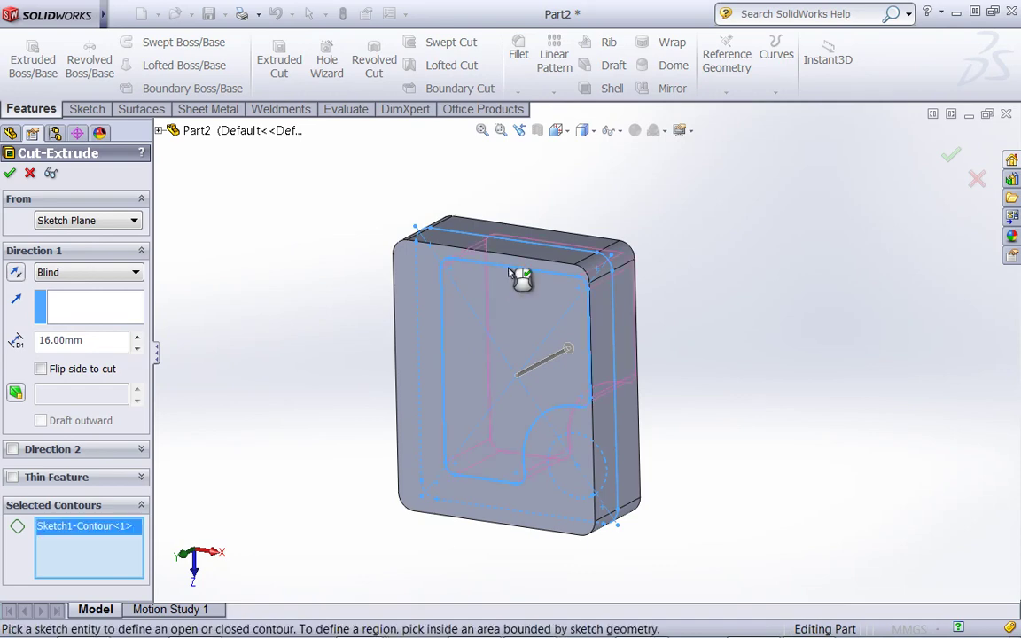
middle_drag(510, 275, 426, 391)
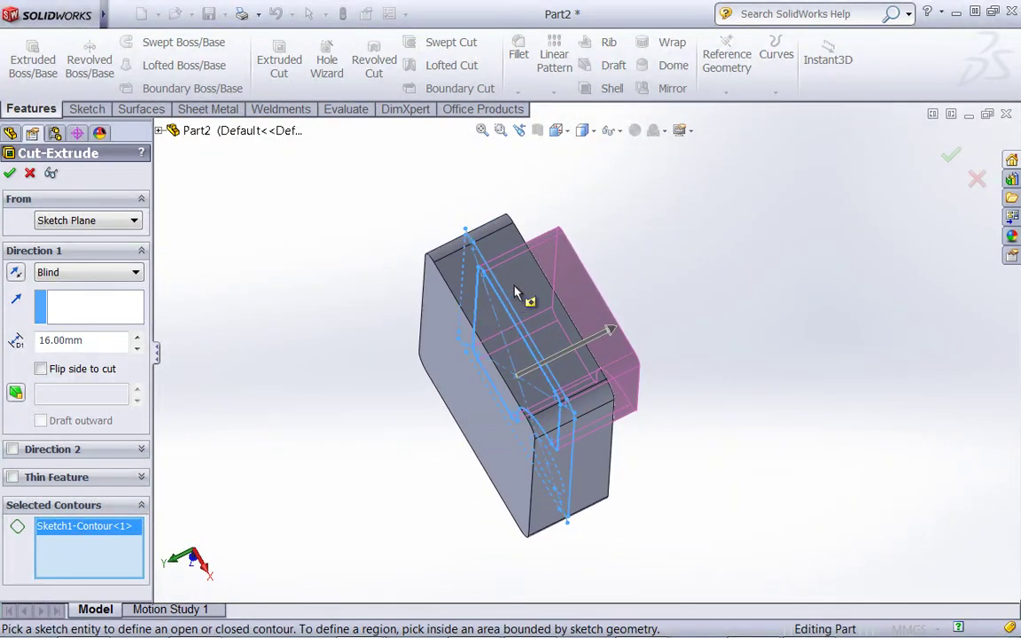
middle_drag(530, 286, 498, 327)
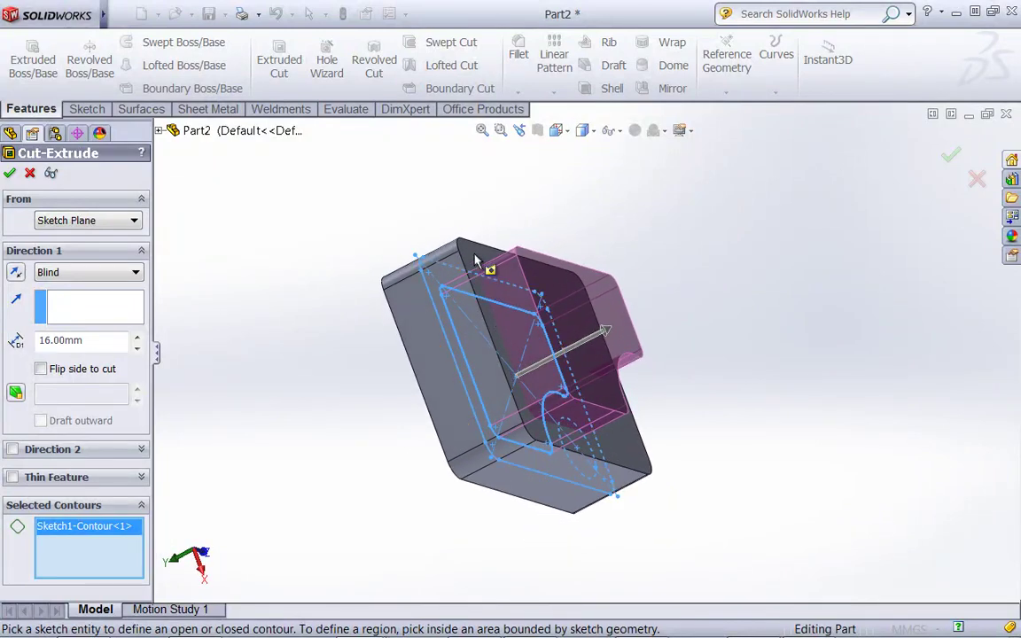
middle_drag(472, 440, 562, 245)
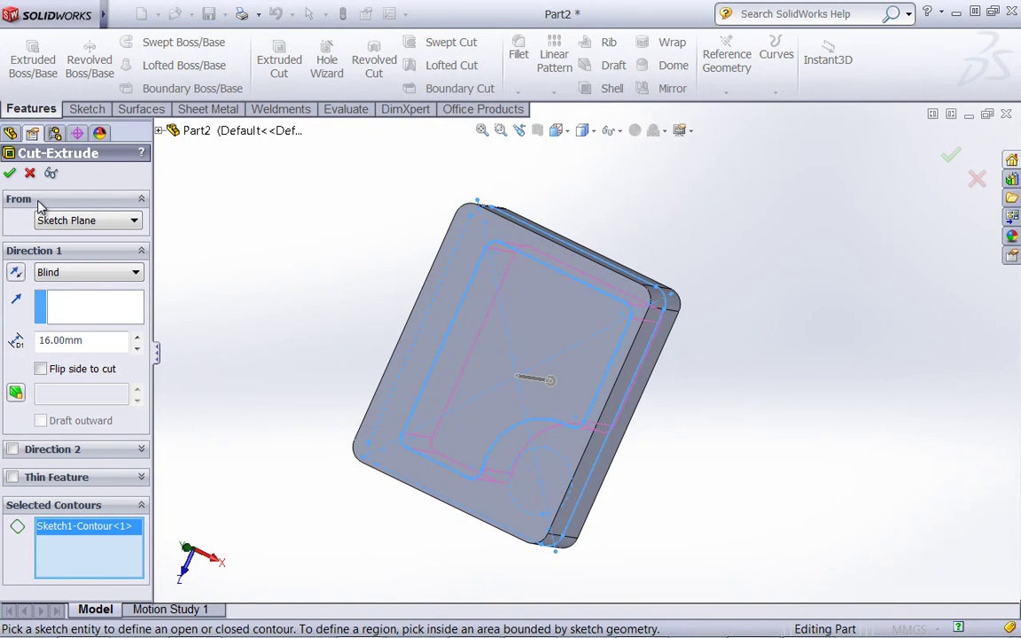
Step: Start the cut from the block's front face, 4 mm deep, and apply it
click(122, 229)
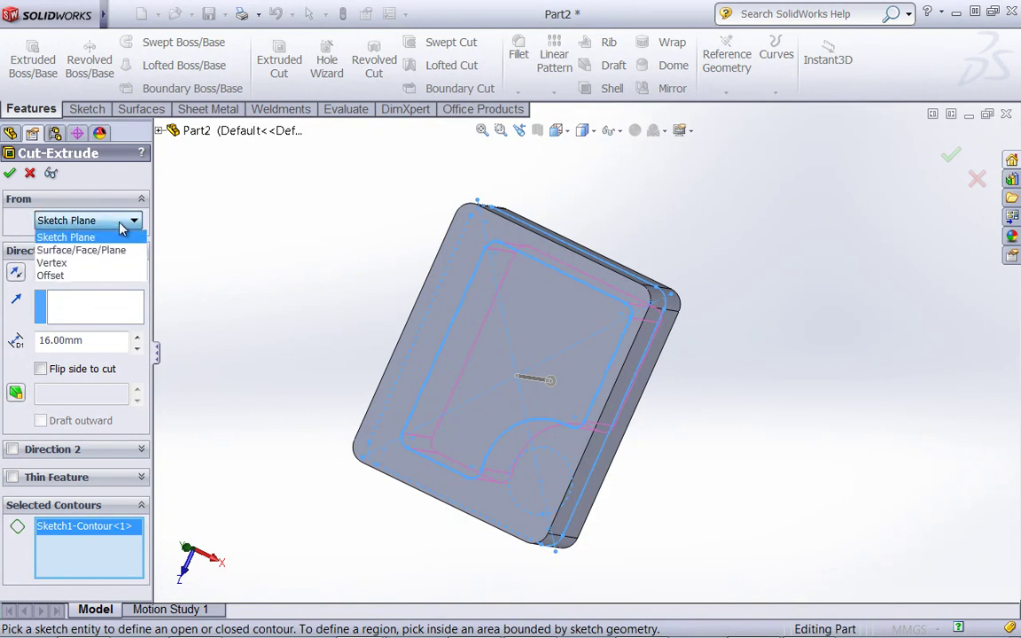
click(76, 252)
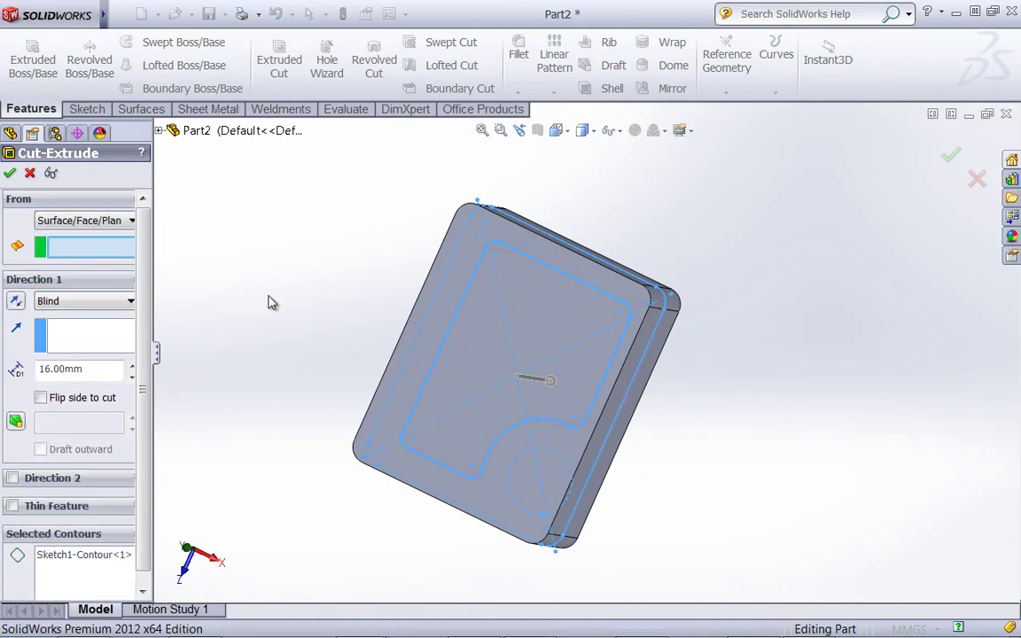
click(467, 250)
middle_drag(491, 290, 253, 329)
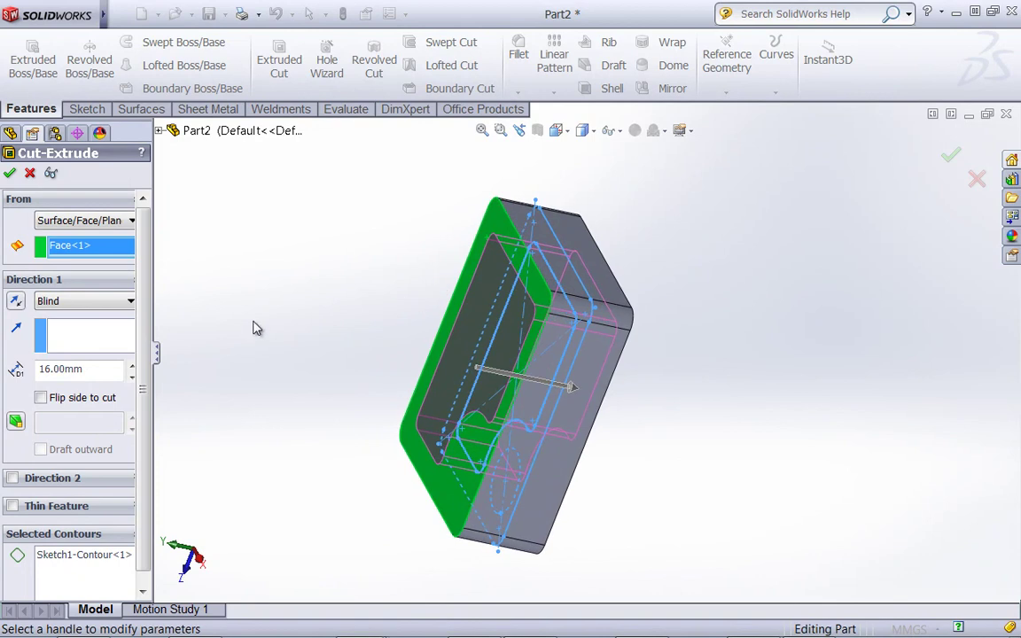
click(92, 367)
text(4)
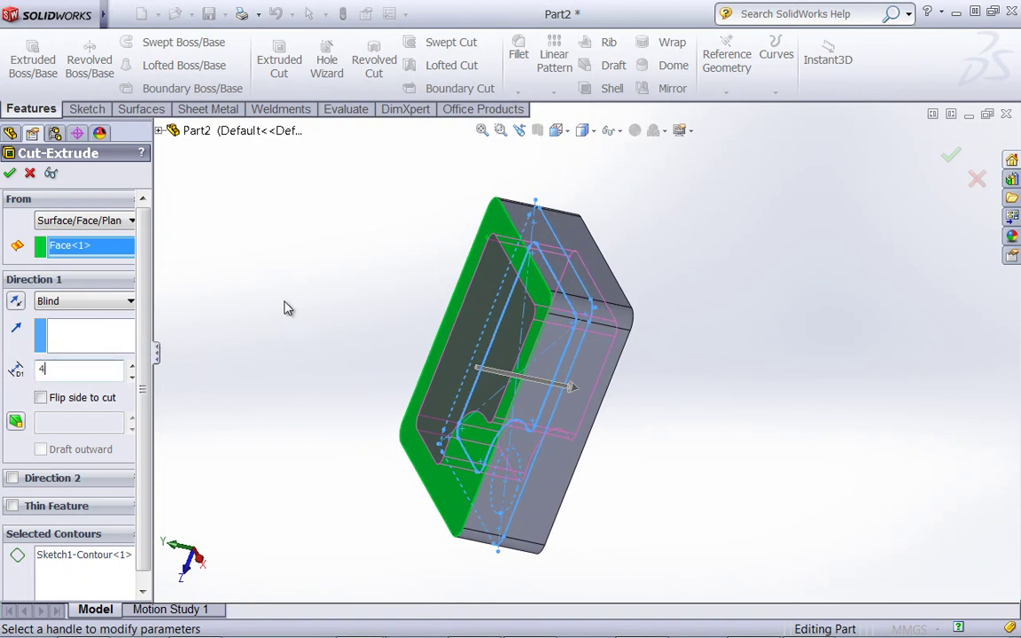
key(Return)
middle_drag(243, 279, 264, 310)
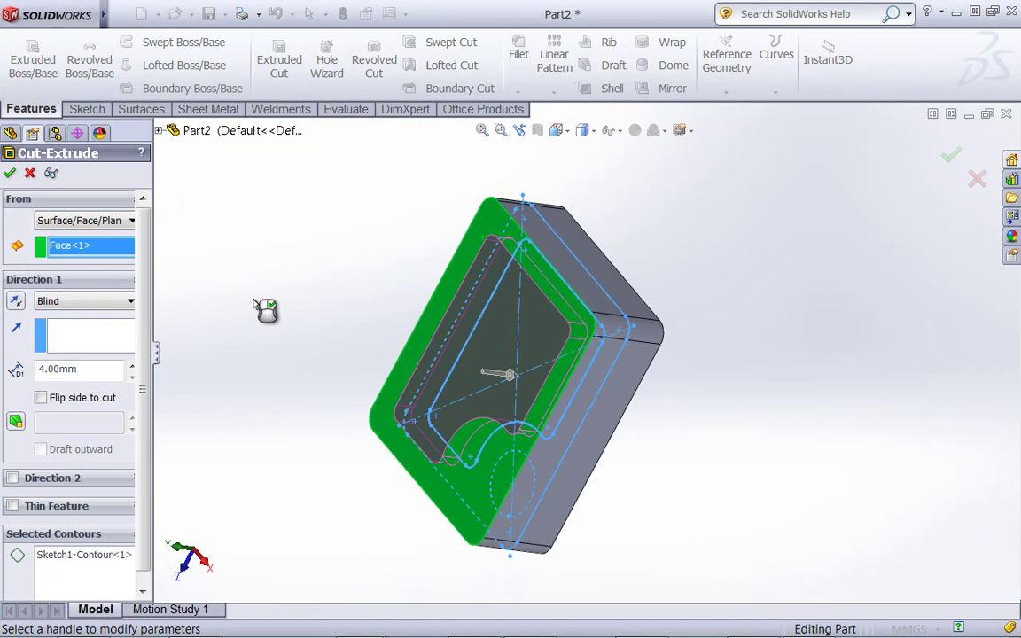
click(11, 174)
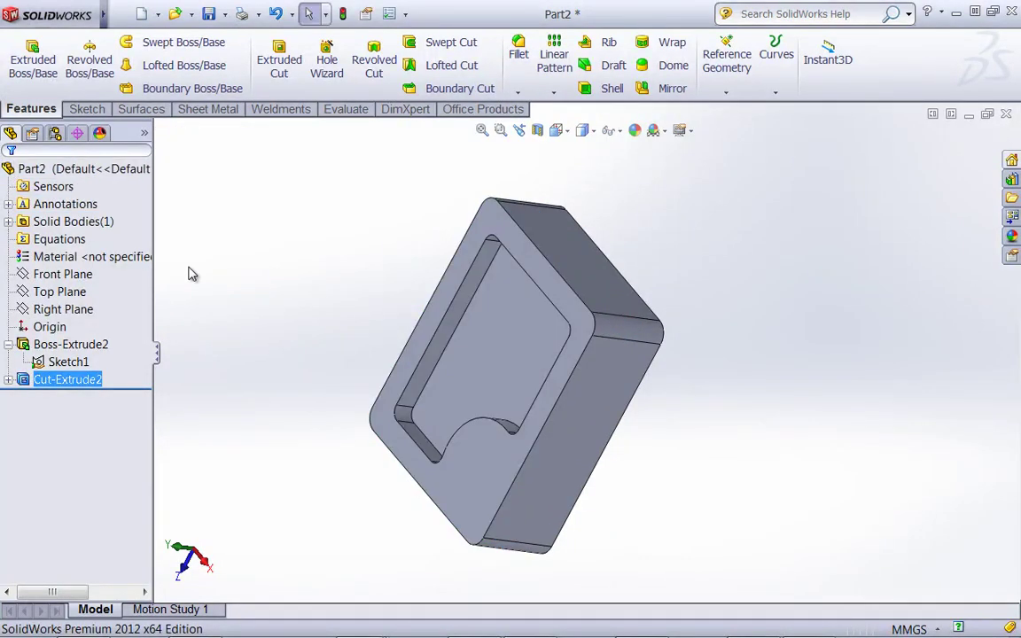
mouse_move(286, 321)
middle_down()
mouse_move(208, 299)
mouse_move(258, 284)
mouse_move(279, 291)
mouse_move(279, 301)
middle_up()
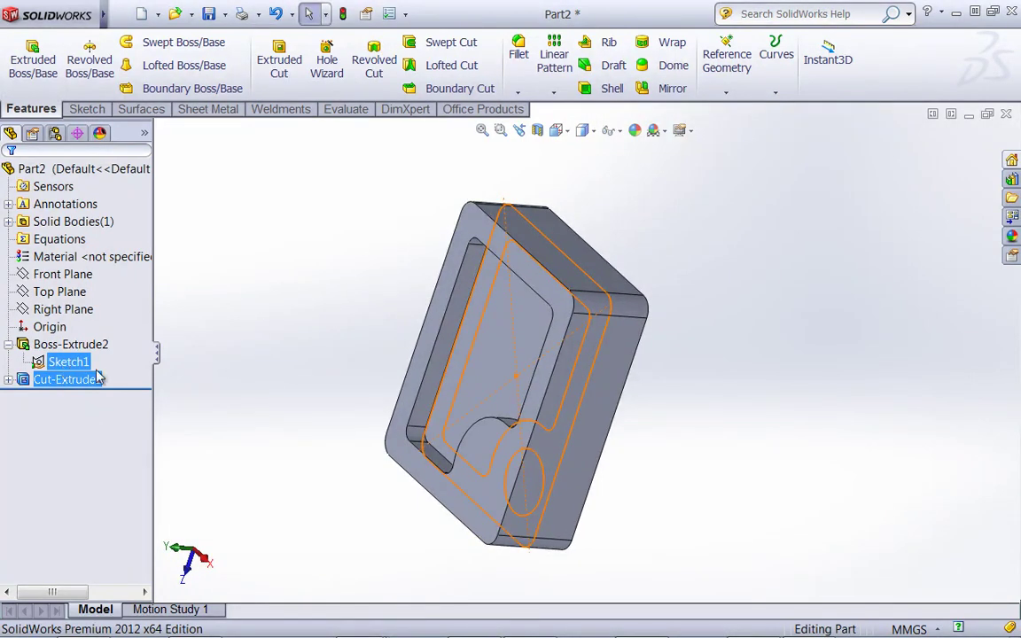
click(238, 381)
middle_drag(335, 340, 302, 268)
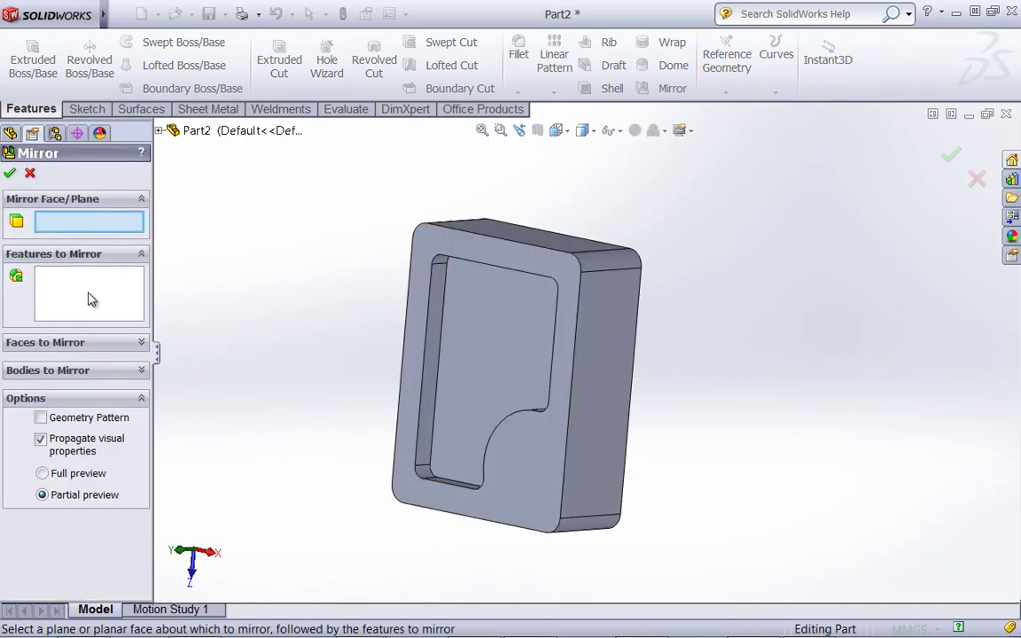
Step: Mirror Cut-Extrude2 across the Top Plane
click(87, 296)
click(433, 302)
click(39, 214)
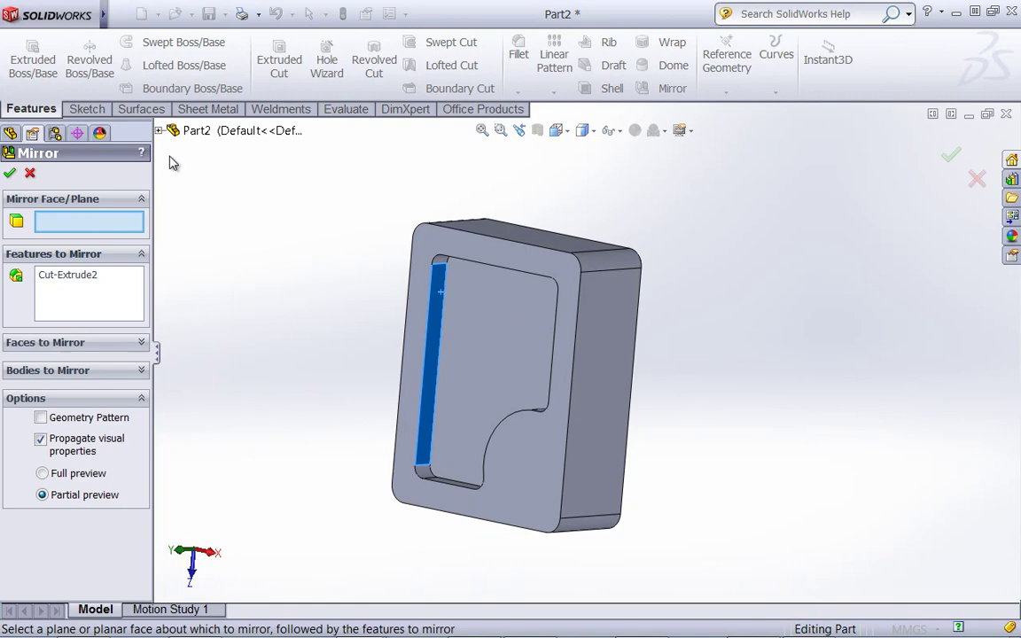
click(159, 130)
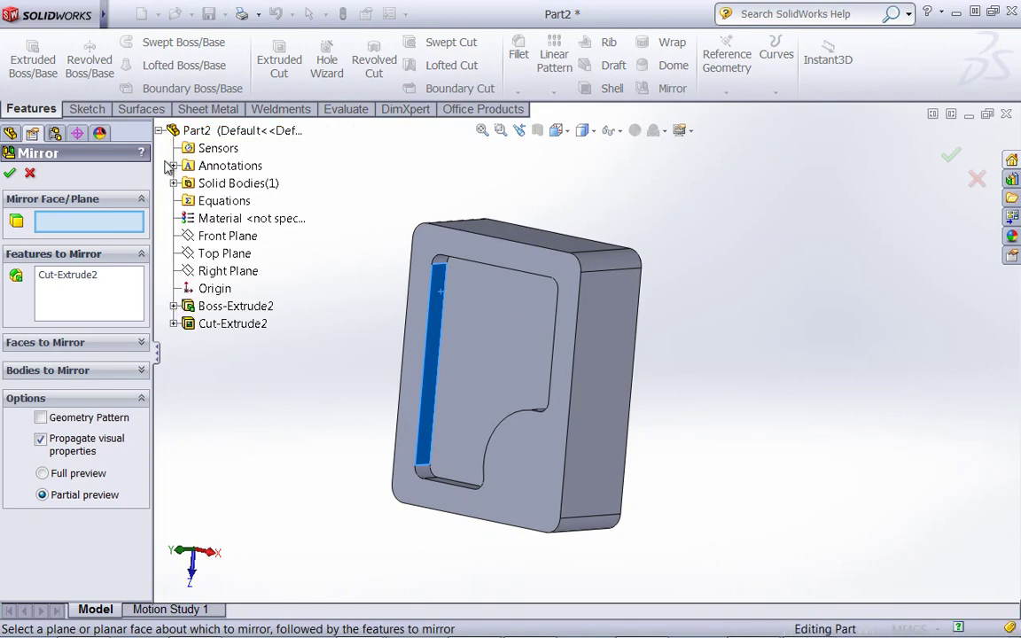
click(223, 254)
middle_drag(415, 295, 319, 305)
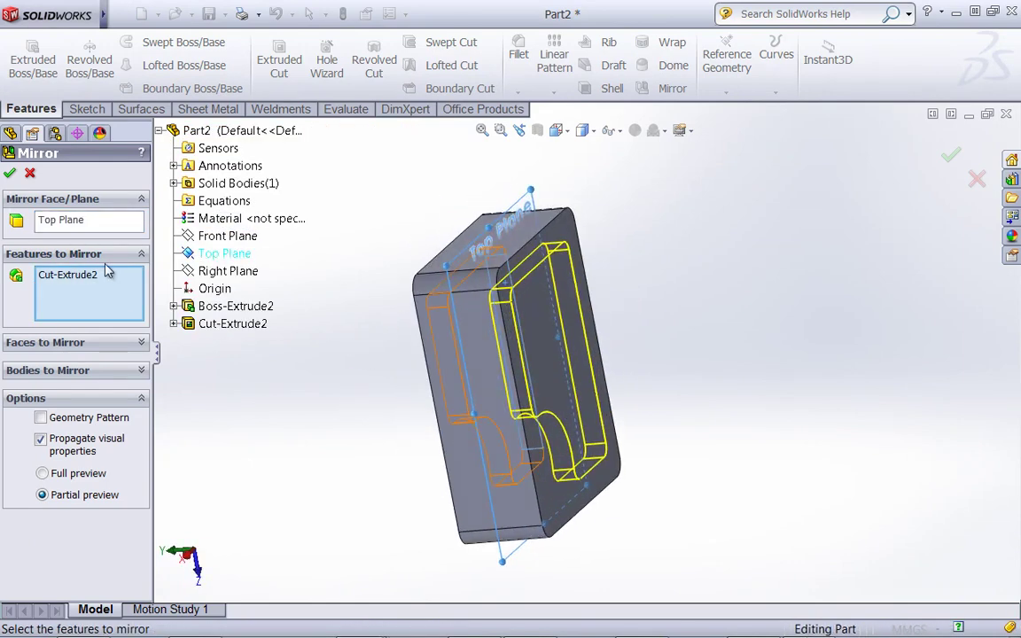
click(10, 173)
middle_drag(290, 356, 373, 346)
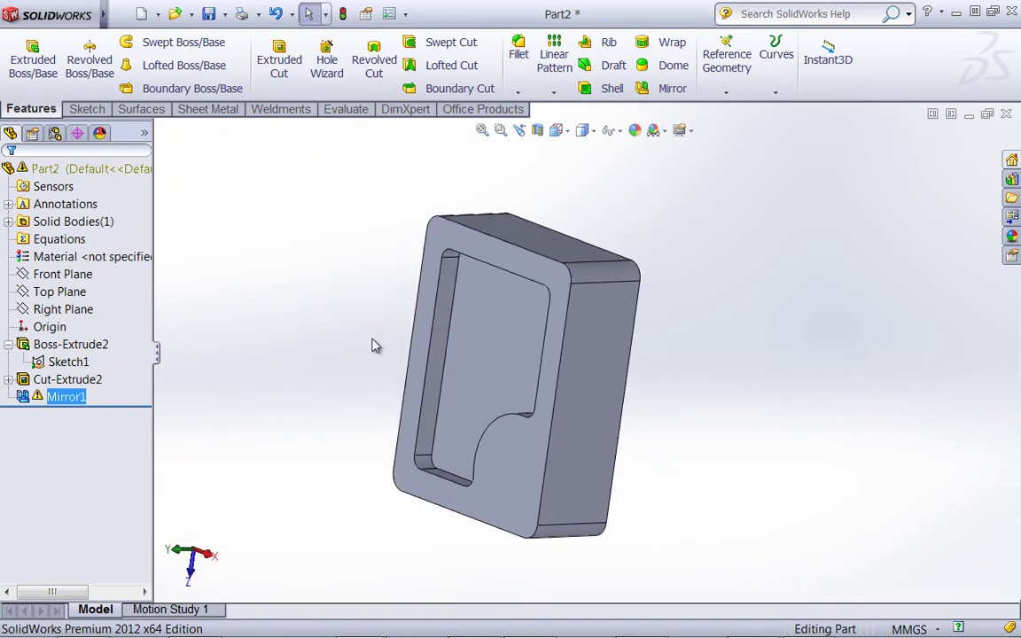
Step: Edit Mirror1 to enable Geometry Pattern and apply the correction
right_click(53, 396)
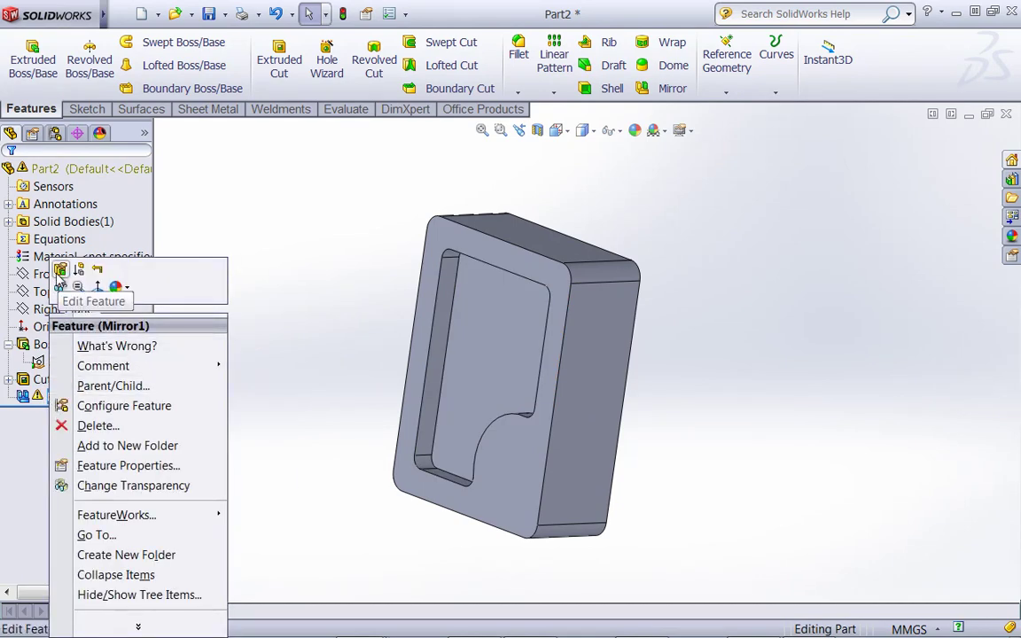
click(60, 271)
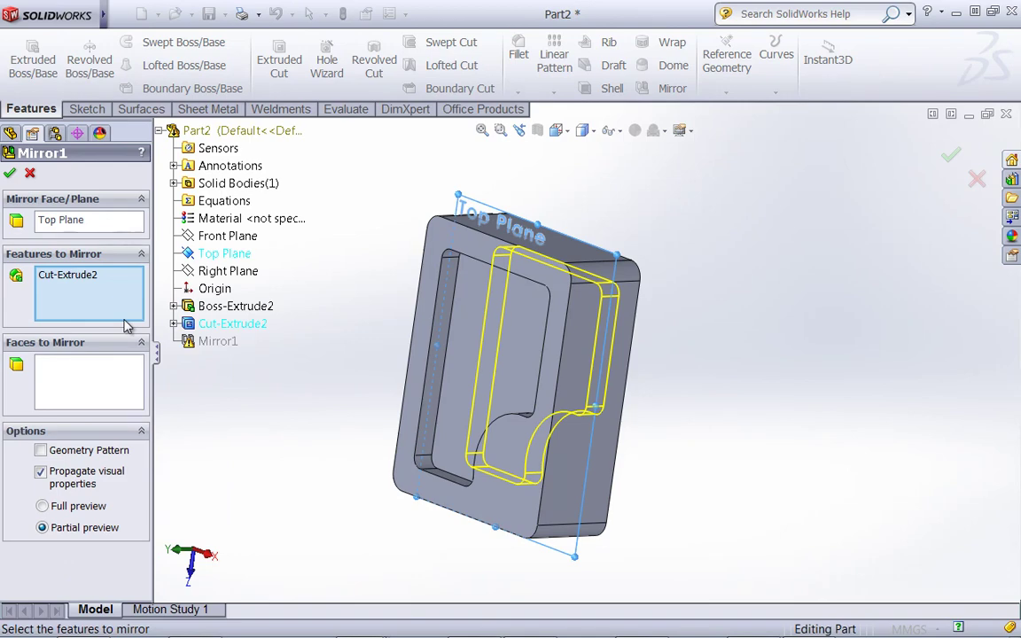
middle_drag(480, 421, 373, 422)
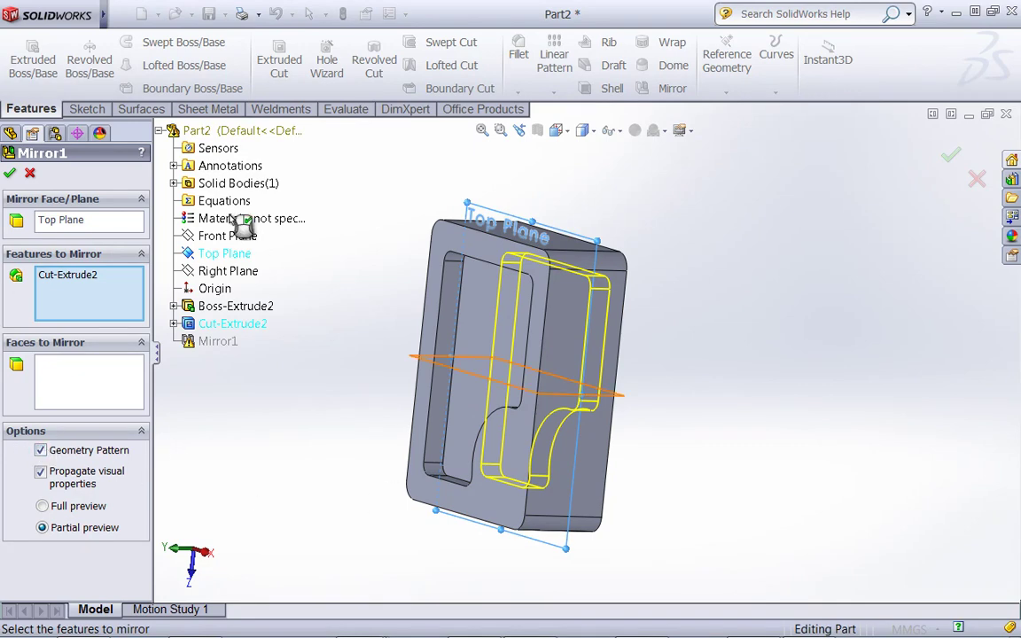
click(11, 173)
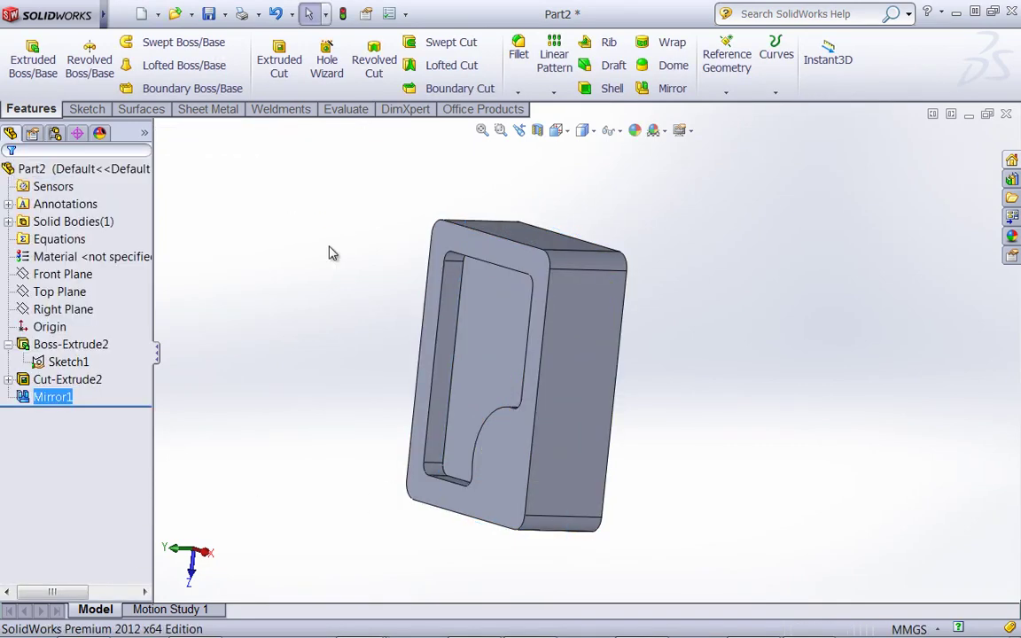
Step: Begin a boss extrusion from Sketch1's circular contour, starting at an offset
middle_drag(787, 356, 817, 368)
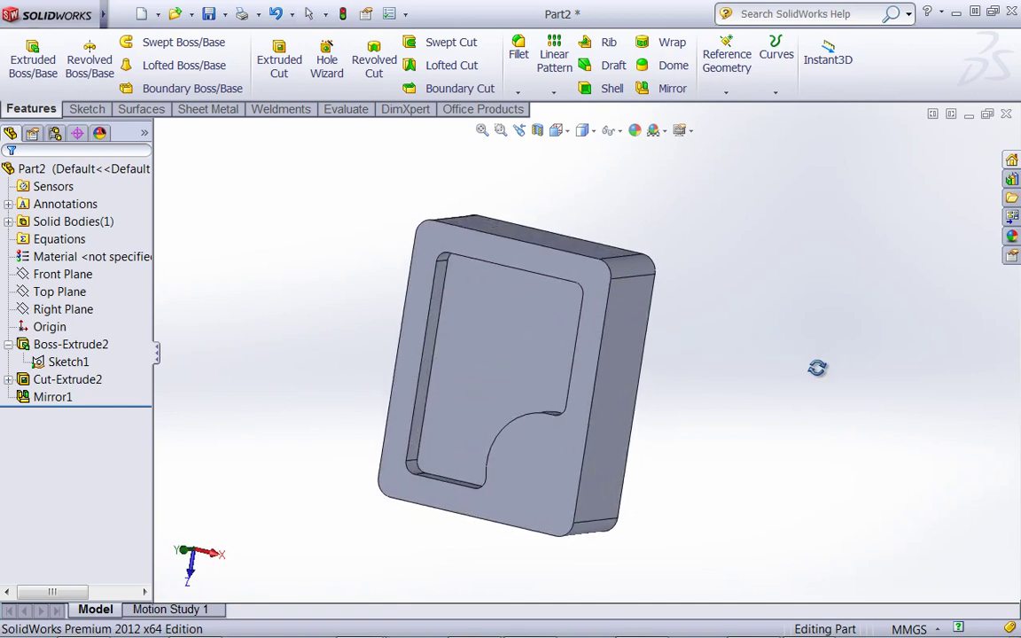
click(71, 362)
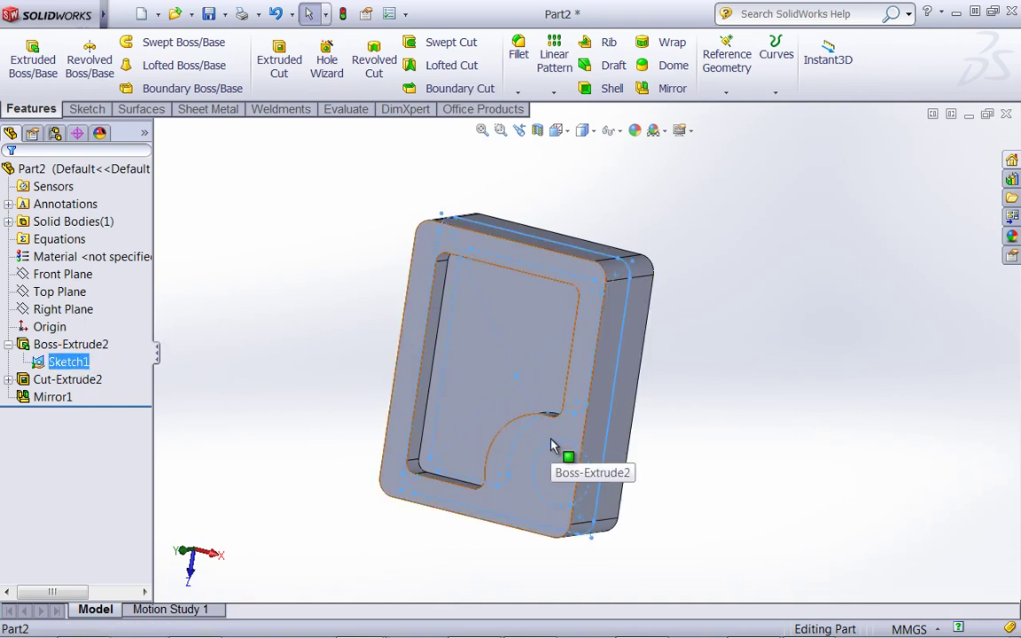
click(32, 66)
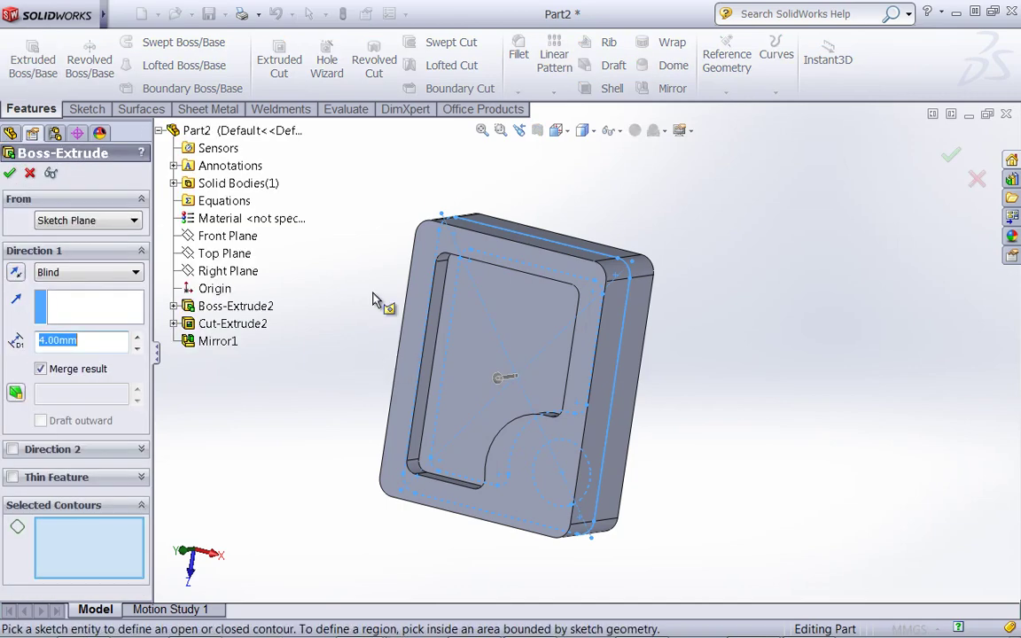
middle_drag(373, 298, 679, 451)
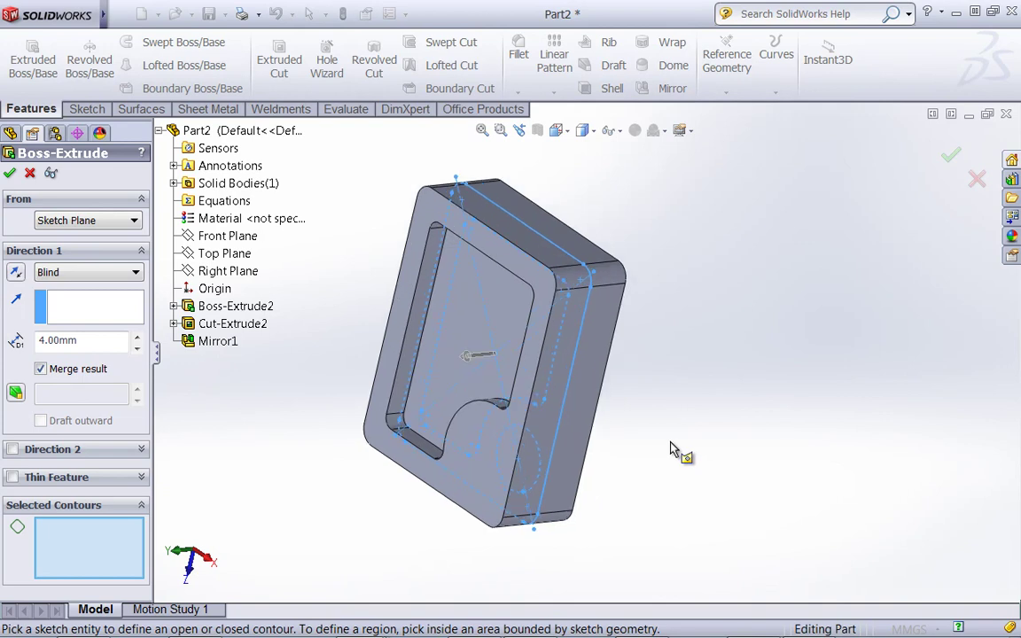
click(96, 220)
click(55, 268)
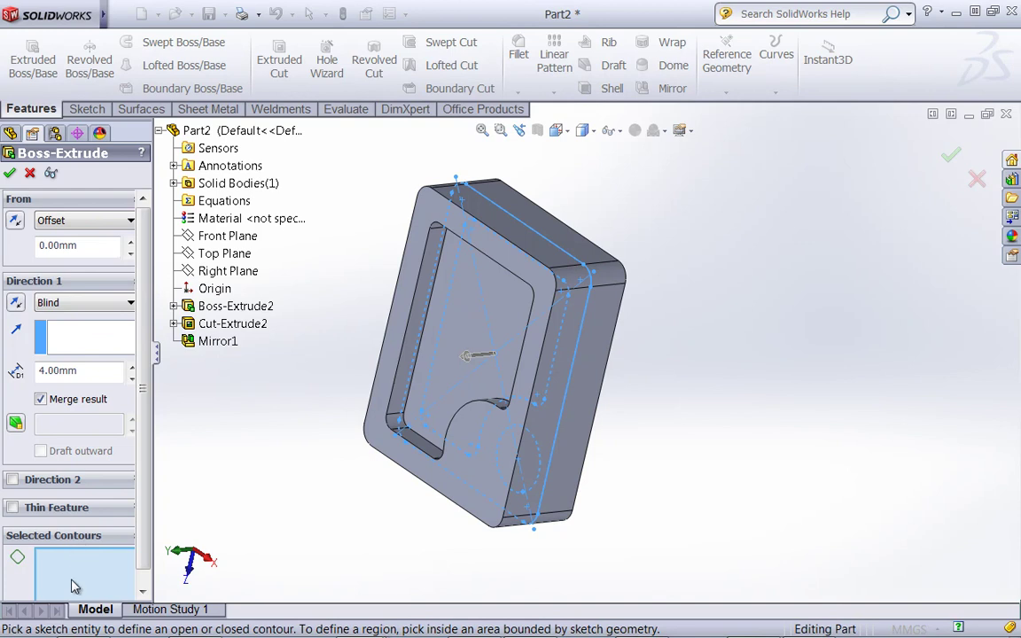
click(514, 438)
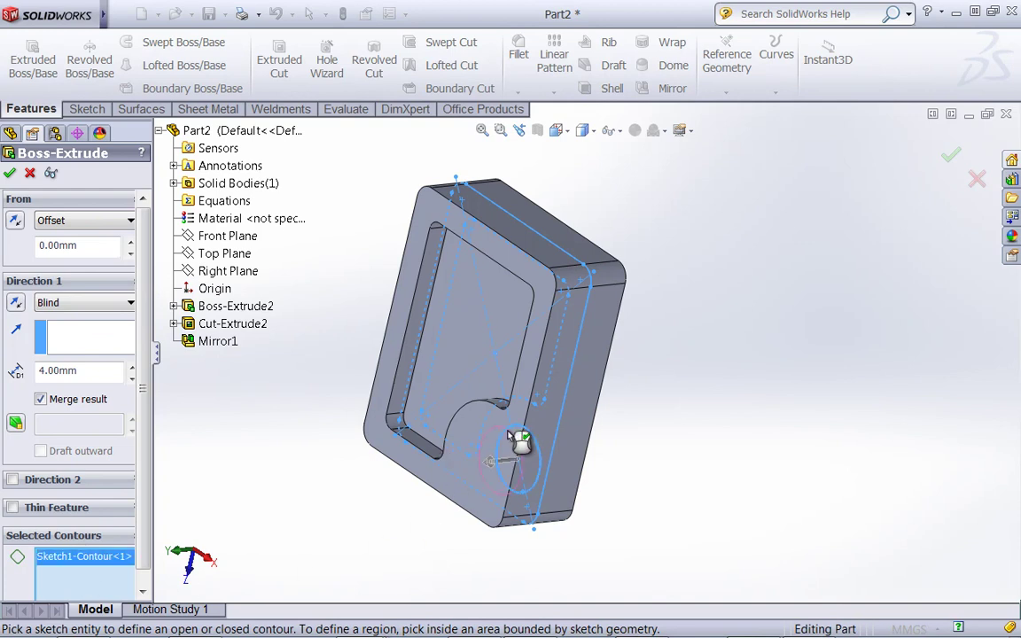
middle_drag(456, 410, 414, 402)
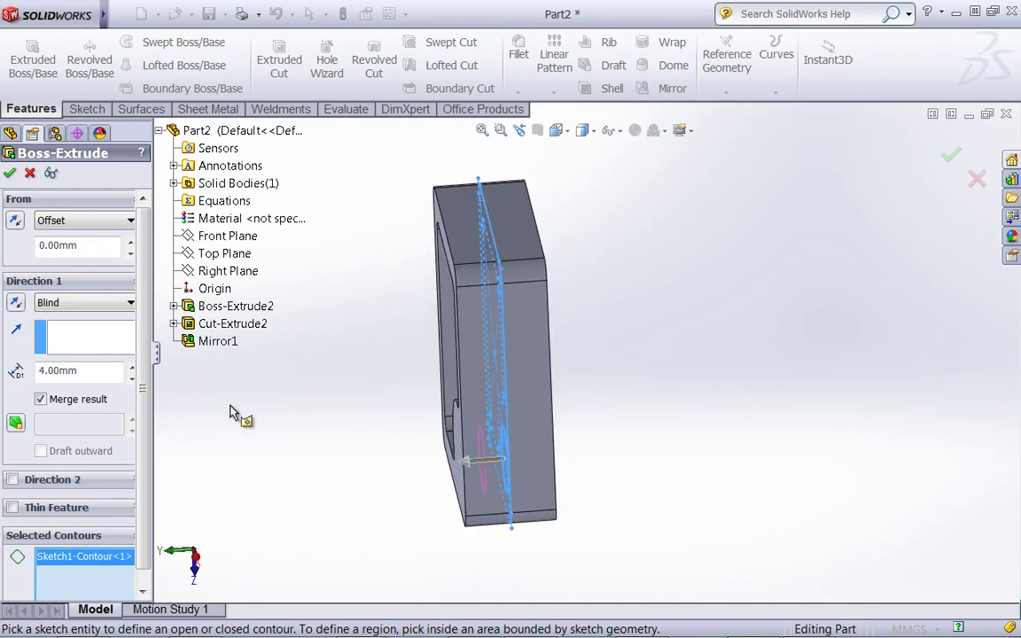
Step: Set the start offset to 20 mm and reverse it toward the block
click(129, 243)
click(130, 243)
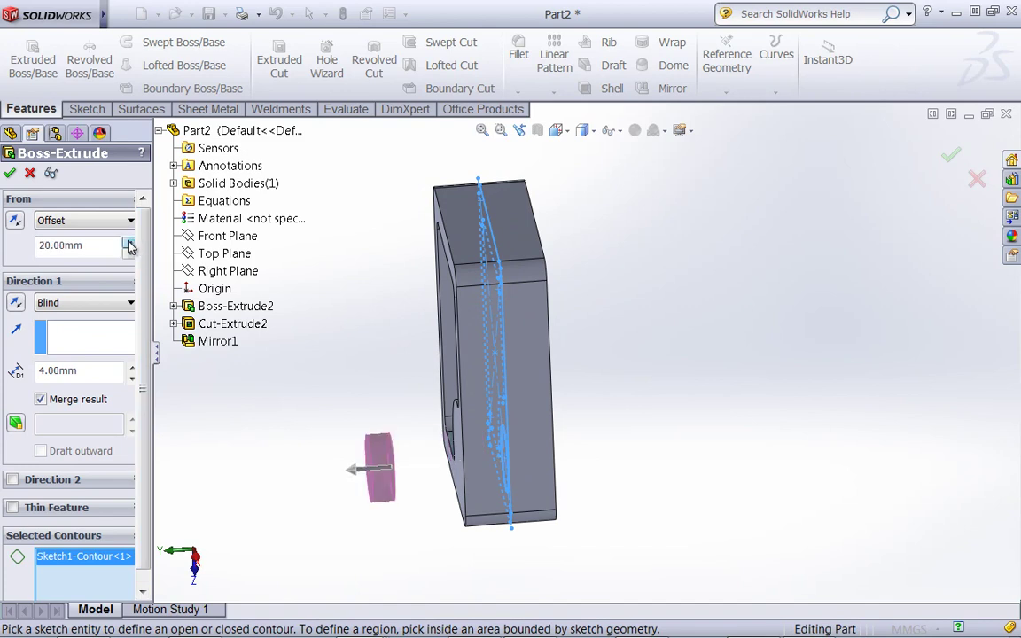
click(129, 255)
click(130, 247)
click(15, 304)
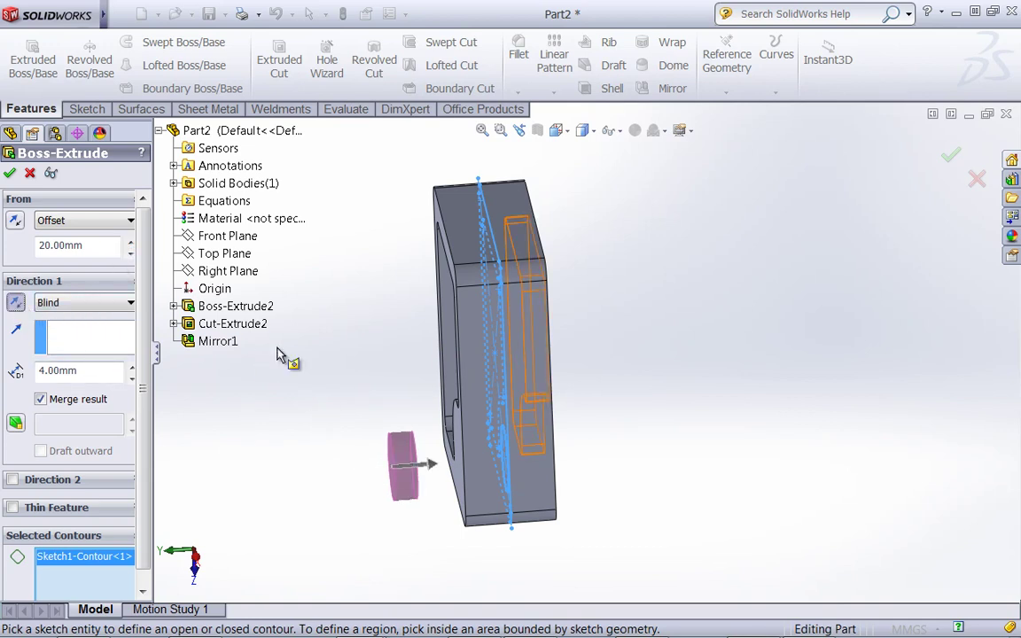
middle_drag(287, 356, 355, 357)
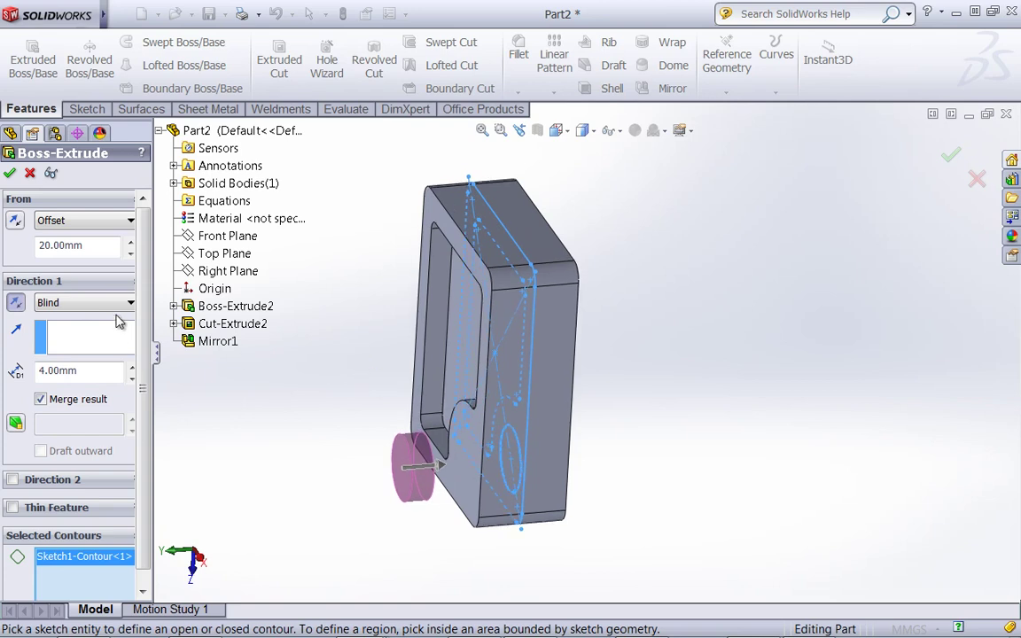
Step: Extend the Ø12 boss Up To Surface at the block face and confirm
click(84, 302)
click(66, 357)
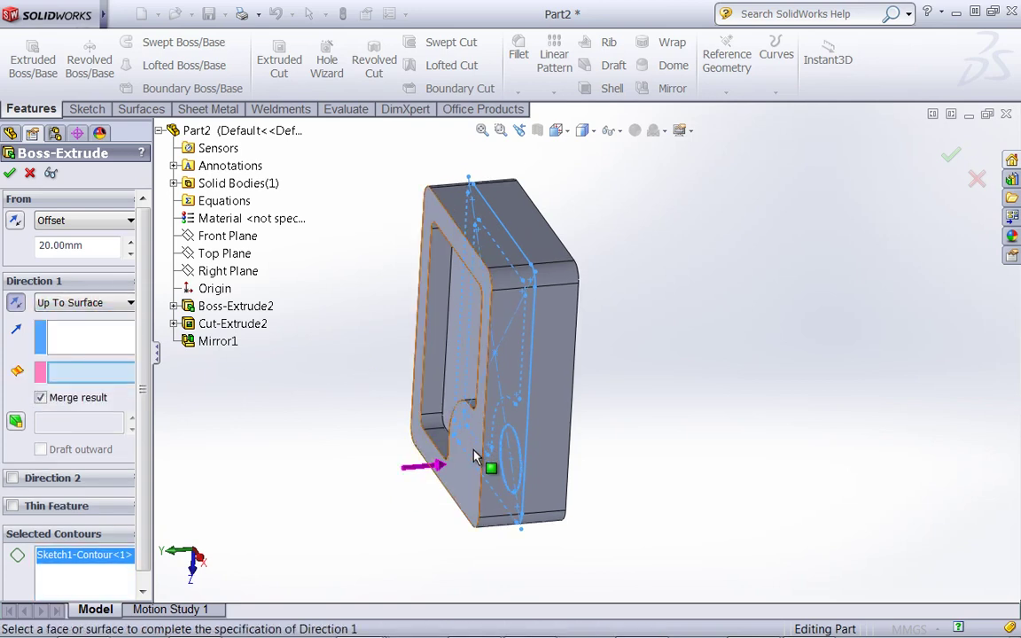
click(428, 434)
middle_drag(428, 435, 411, 484)
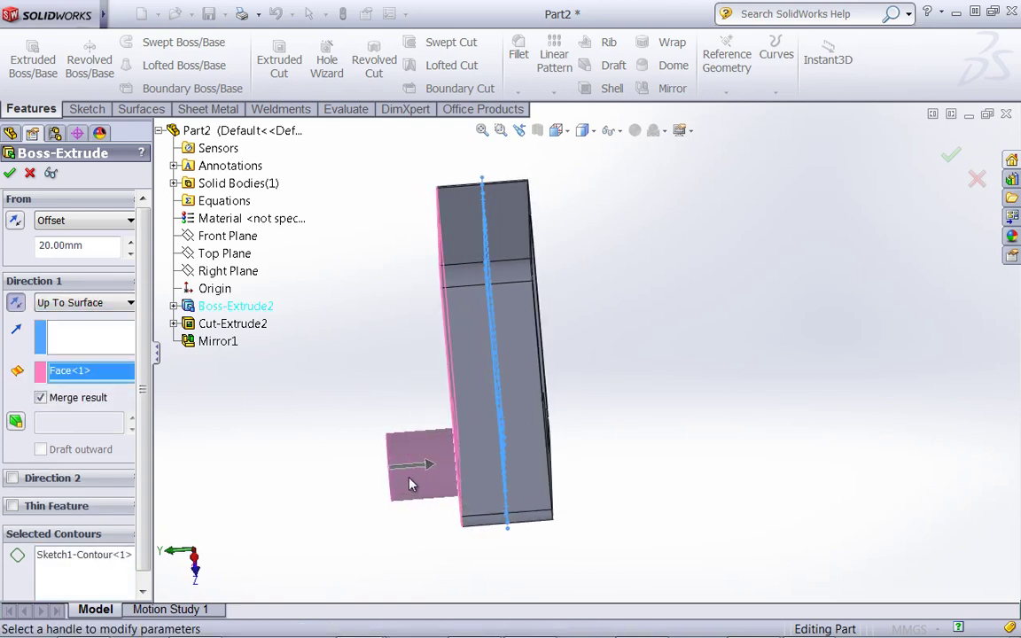
key(ctrl+7)
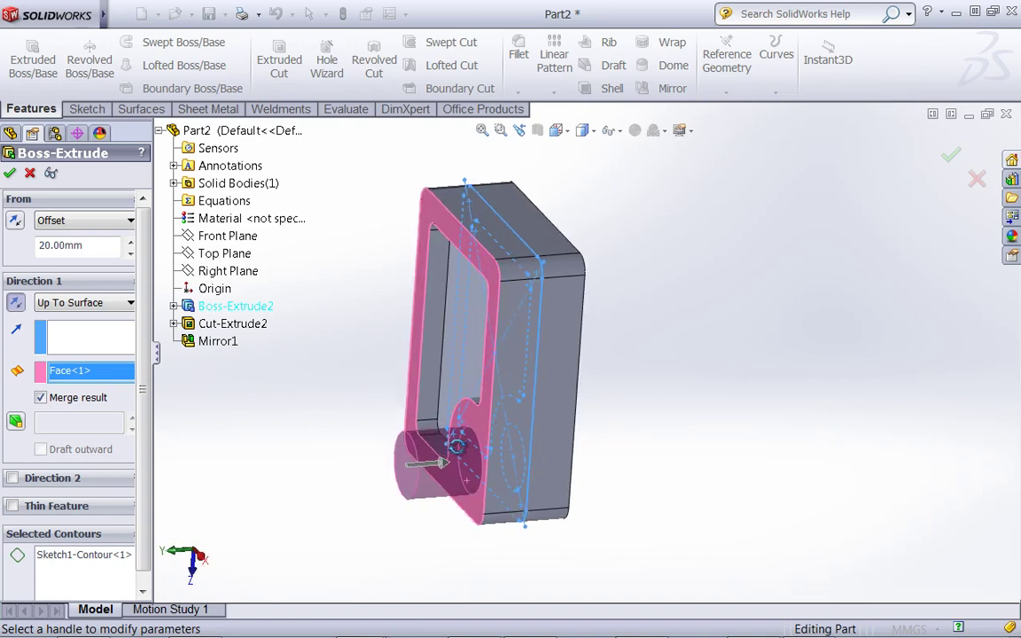
click(10, 174)
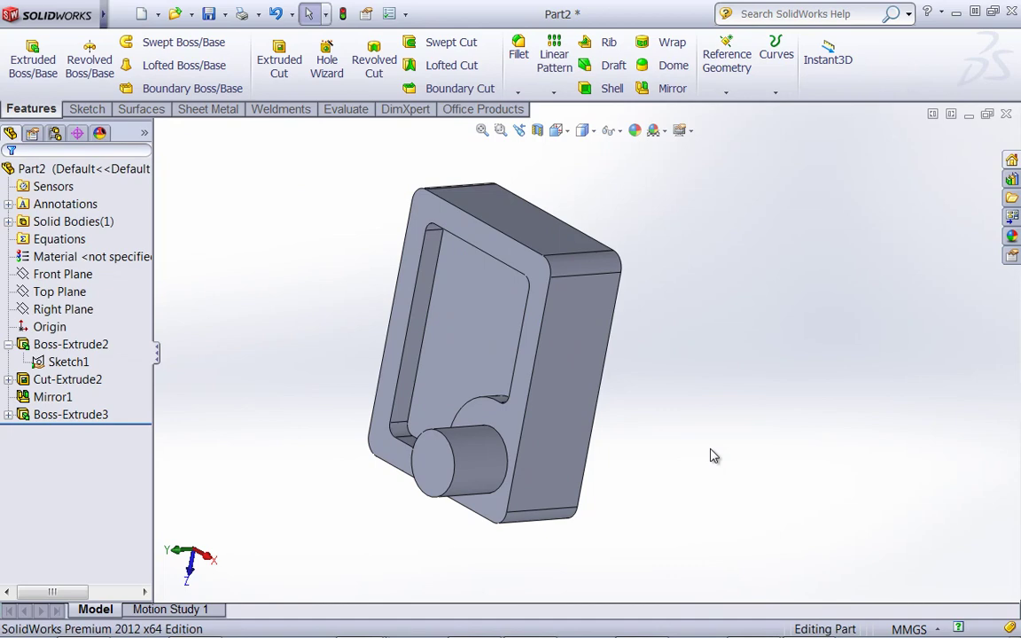
middle_drag(711, 456, 753, 423)
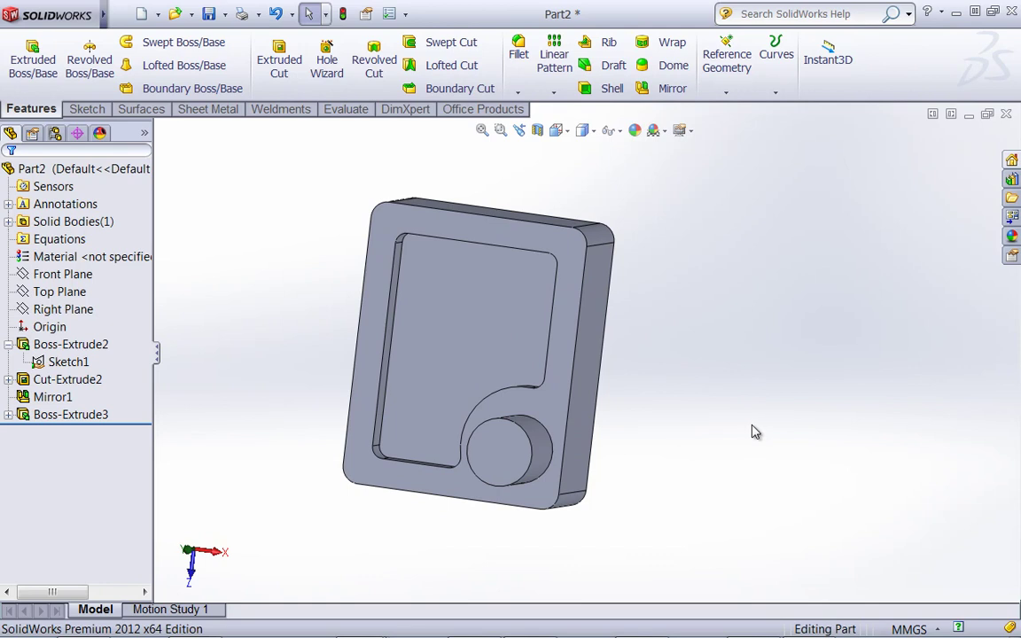
middle_drag(624, 409, 576, 430)
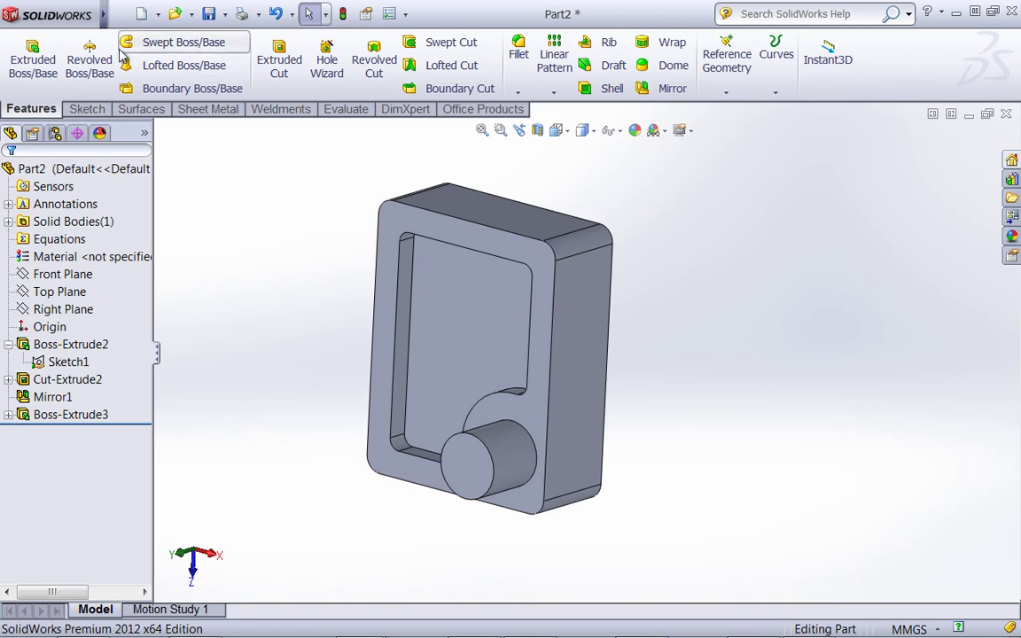
Step: Sketch a circle for the hole on the boss's end face
click(86, 109)
click(150, 42)
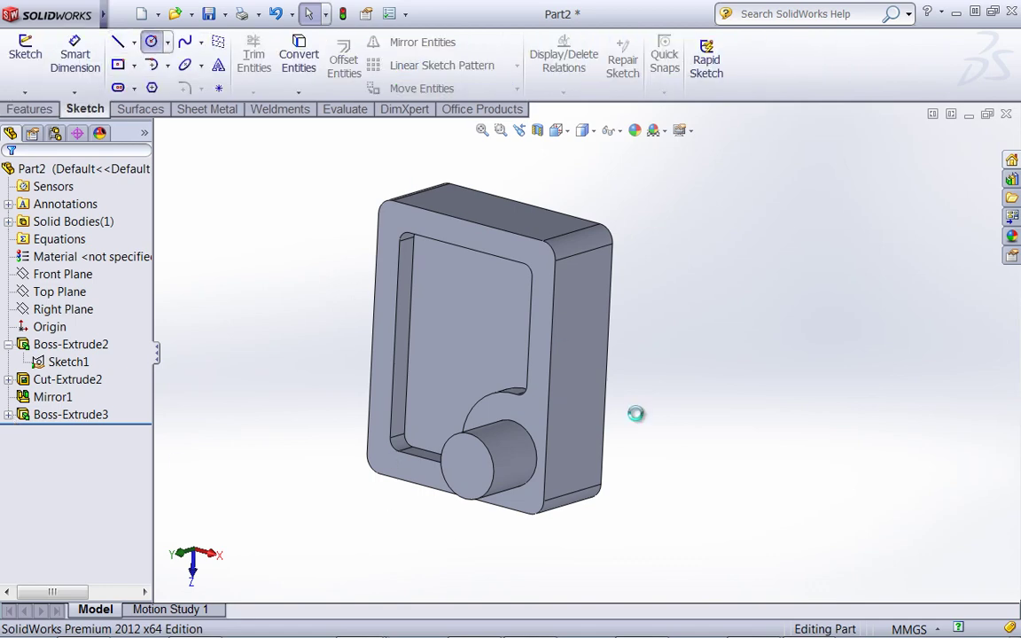
click(483, 471)
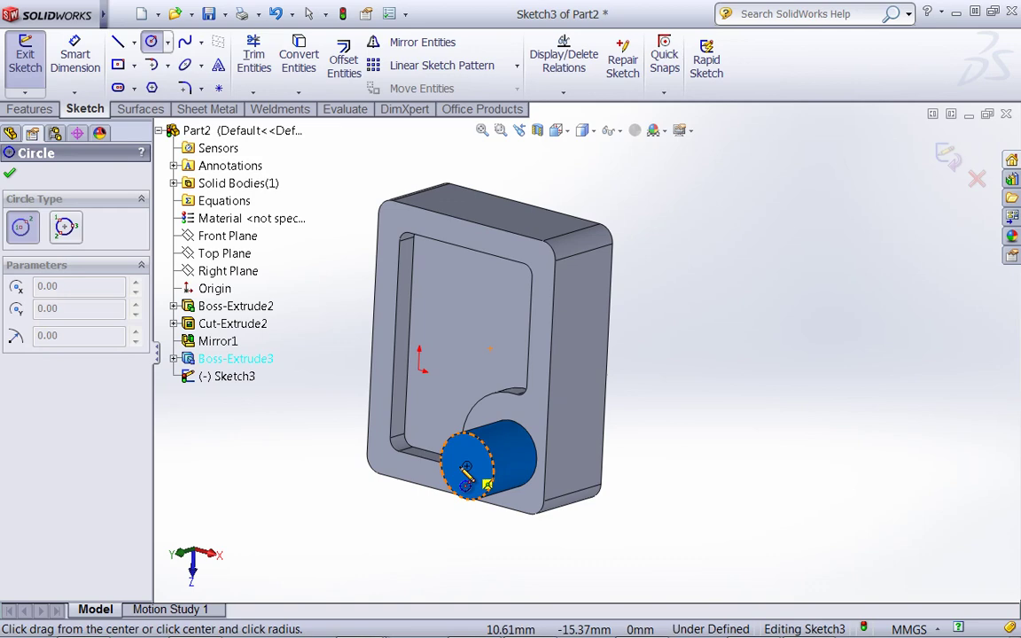
click(466, 465)
click(488, 470)
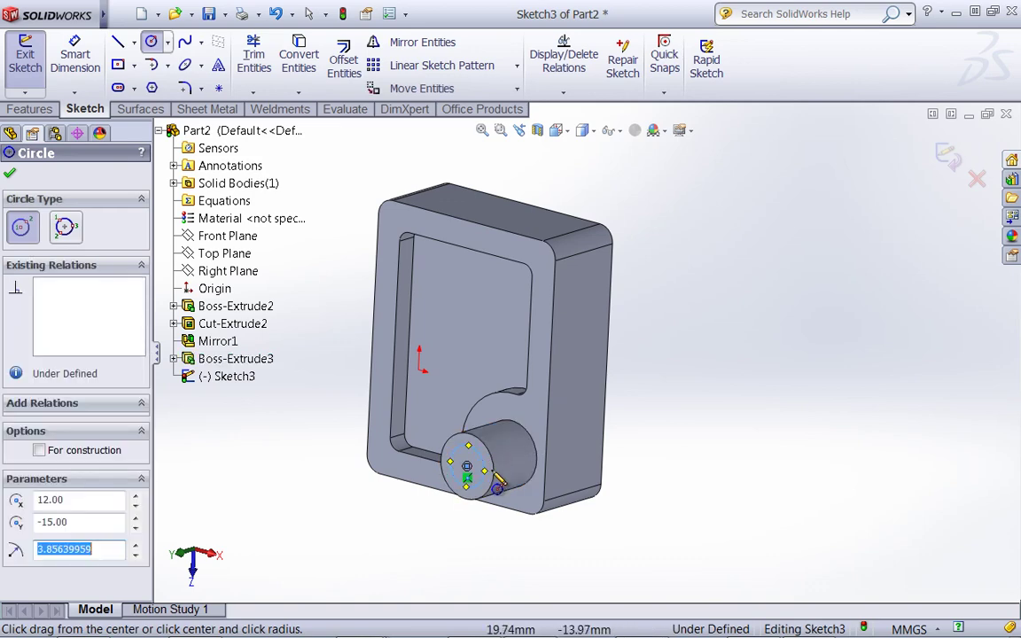
click(10, 177)
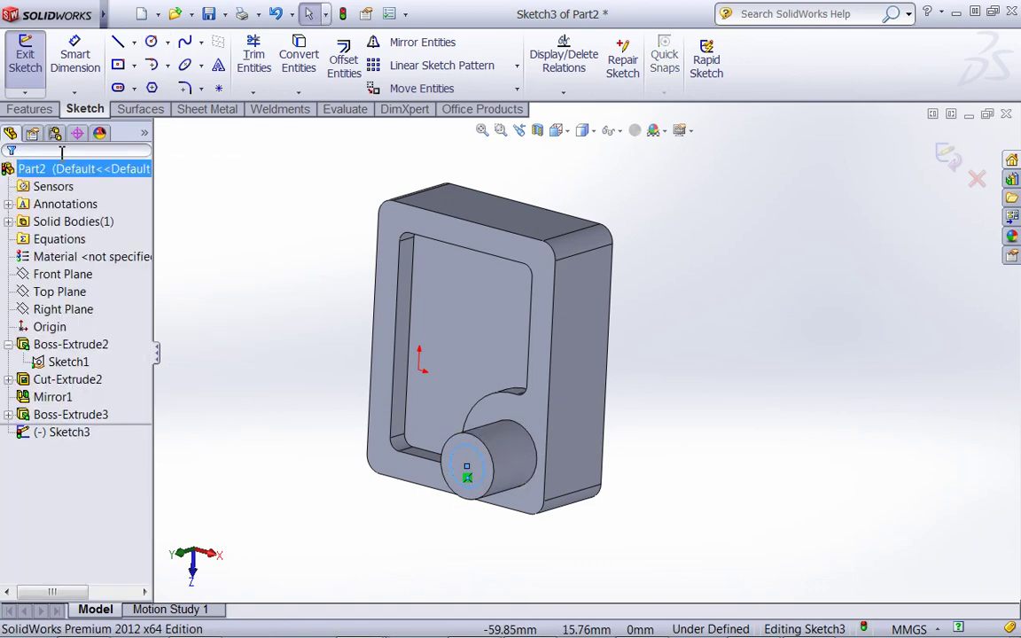
Step: Start an extruded cut from the circle, beginning at the sketch plane
click(31, 108)
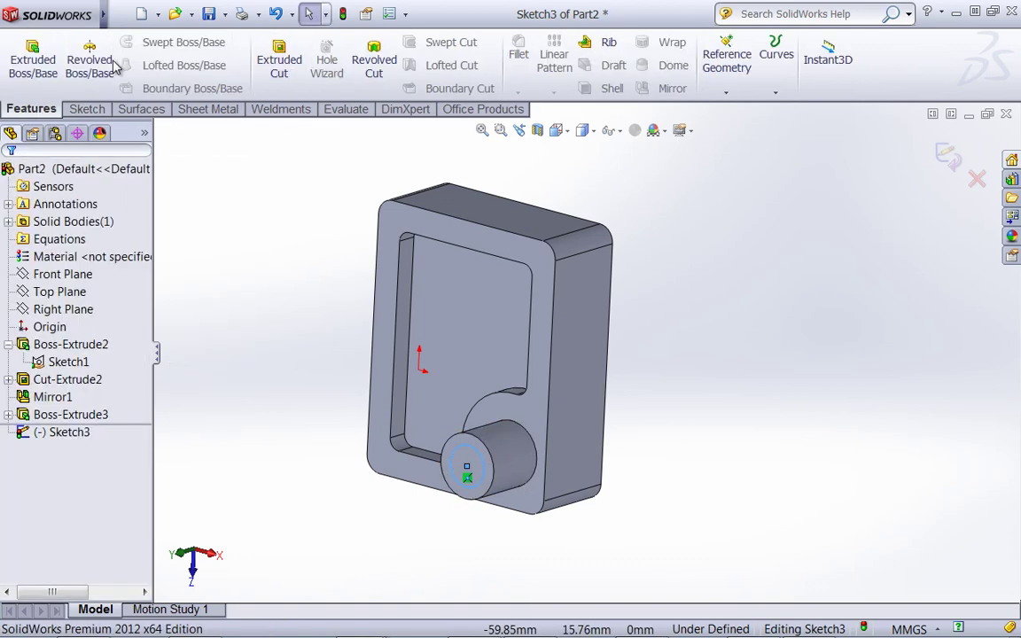
click(279, 62)
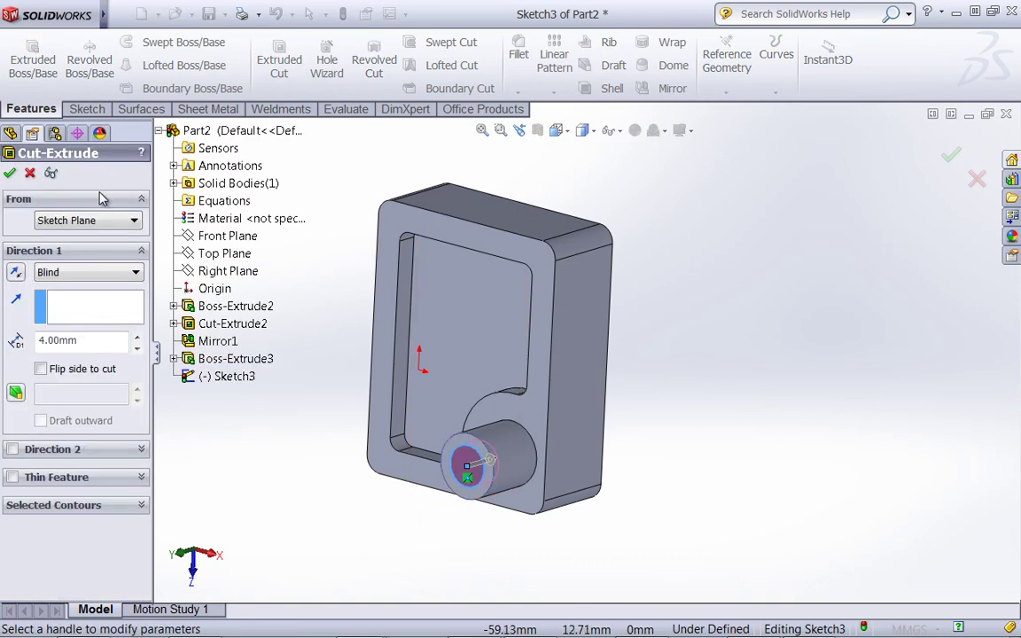
click(85, 219)
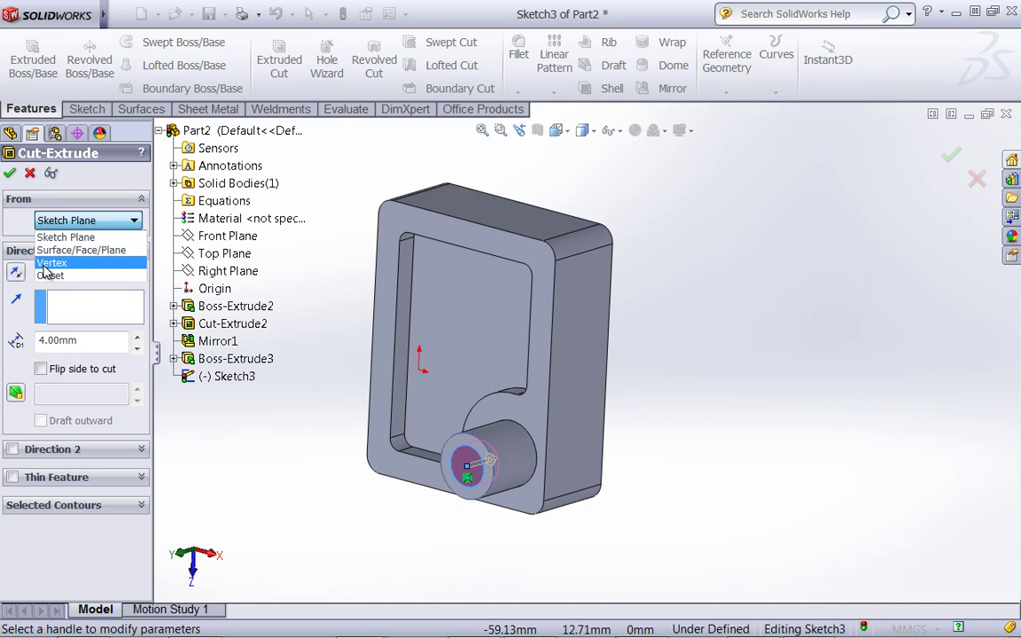
click(62, 237)
click(82, 272)
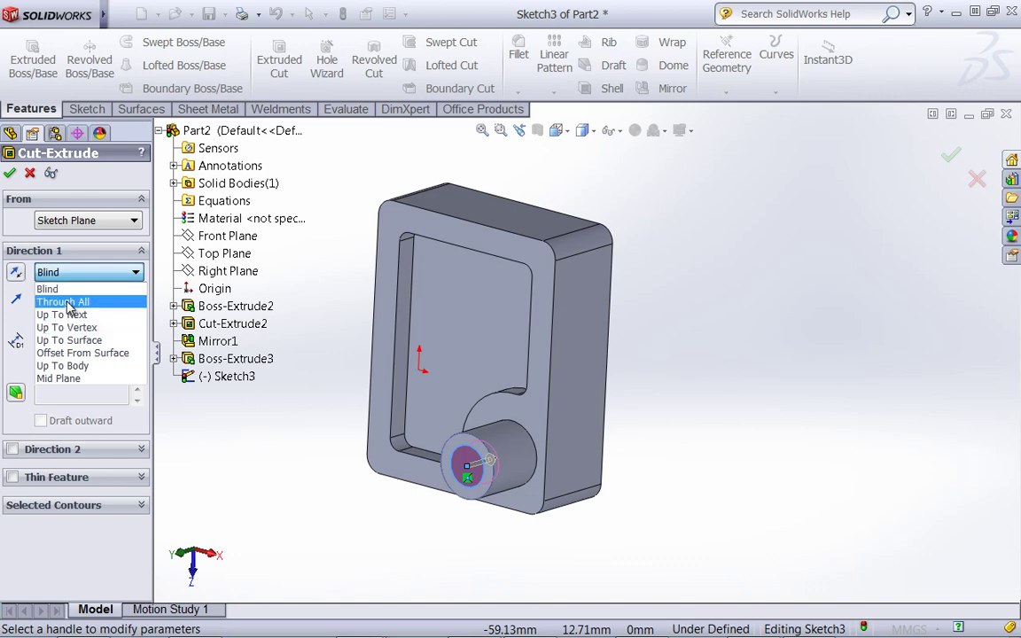
click(67, 304)
mouse_move(741, 371)
middle_down()
mouse_move(565, 394)
mouse_move(754, 360)
mouse_move(758, 368)
middle_up()
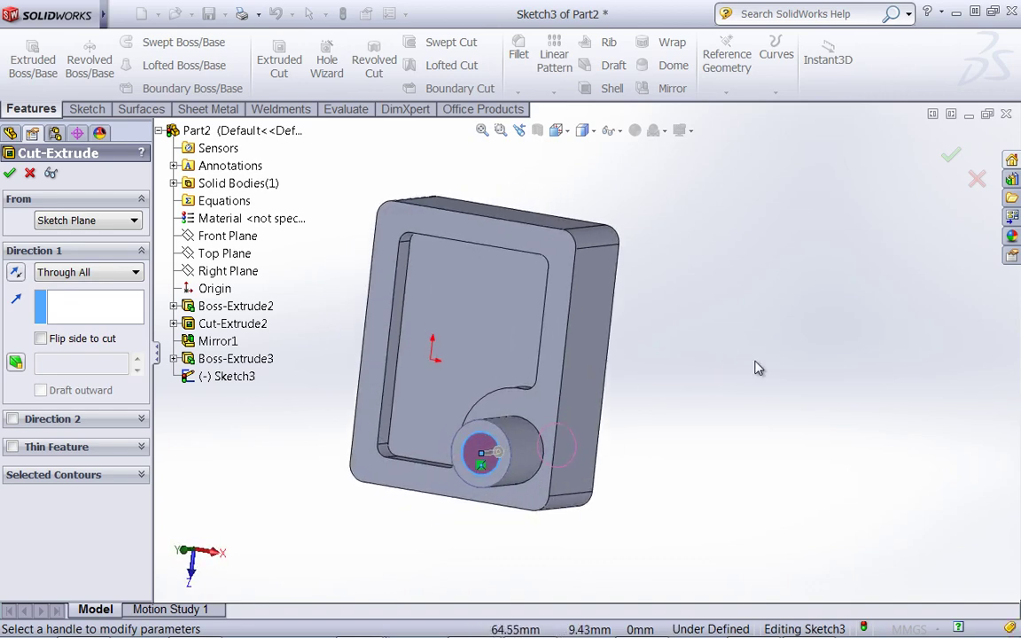
Step: End the hole cut 2 mm offset from the block's far face and confirm
click(110, 274)
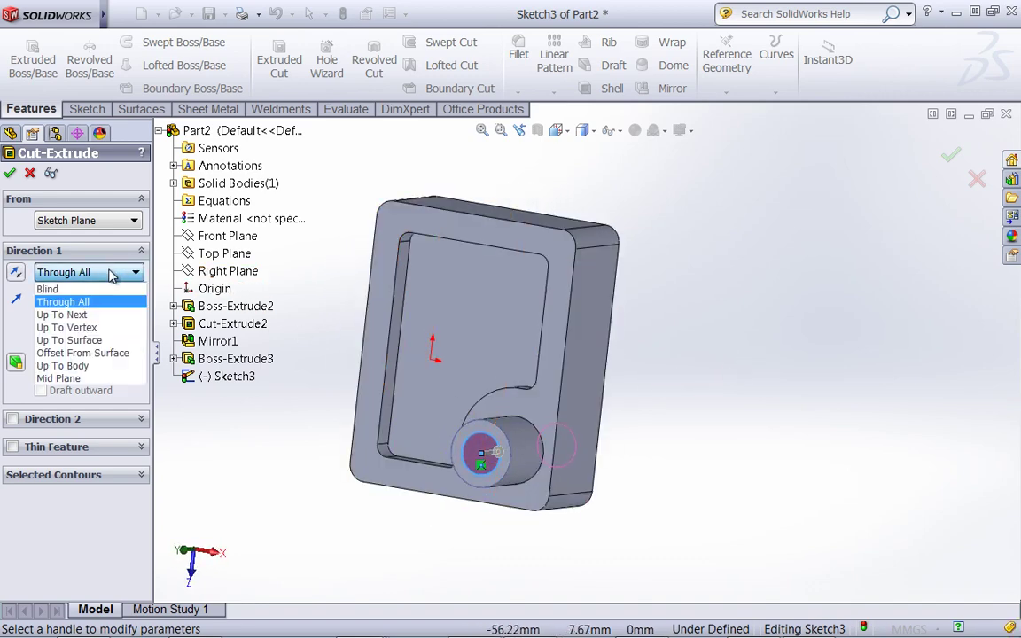
click(89, 354)
middle_drag(752, 412, 540, 428)
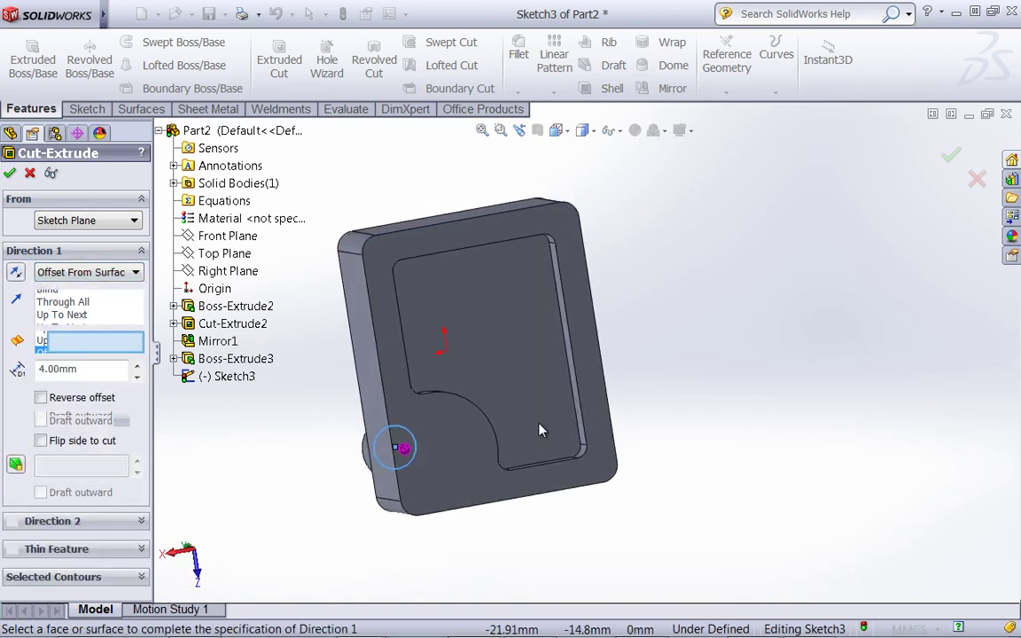
click(453, 455)
middle_drag(453, 455, 574, 411)
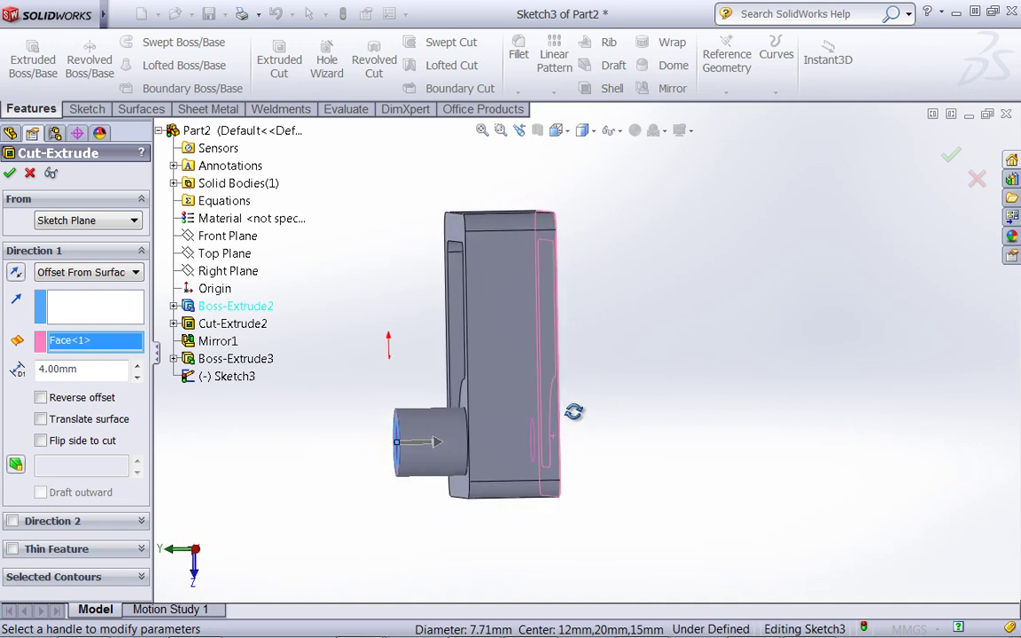
double_click(51, 375)
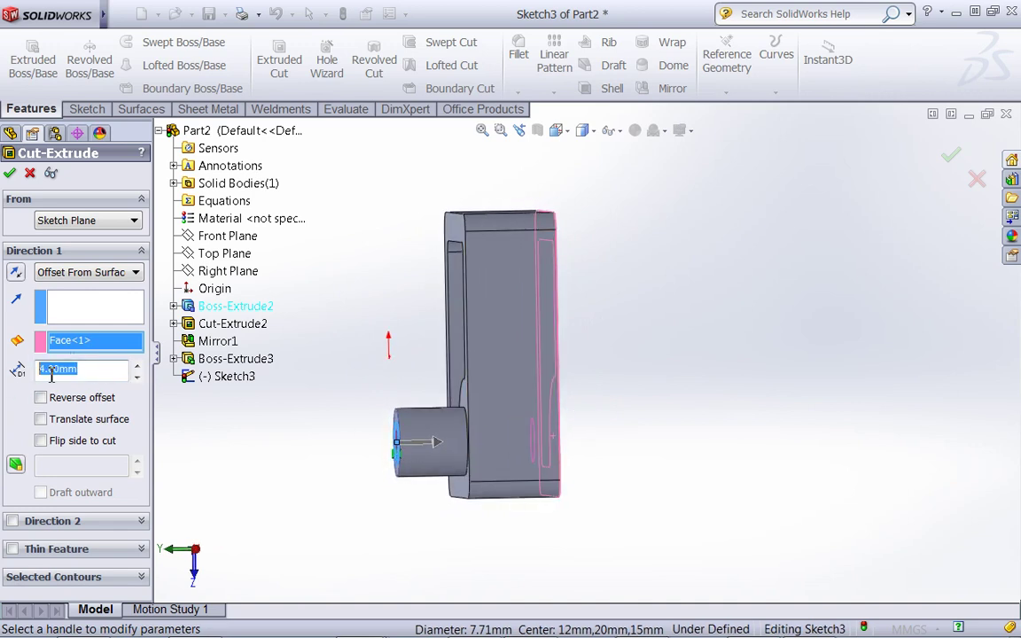
text(2)
key(Return)
scroll(512, 444, down, 3)
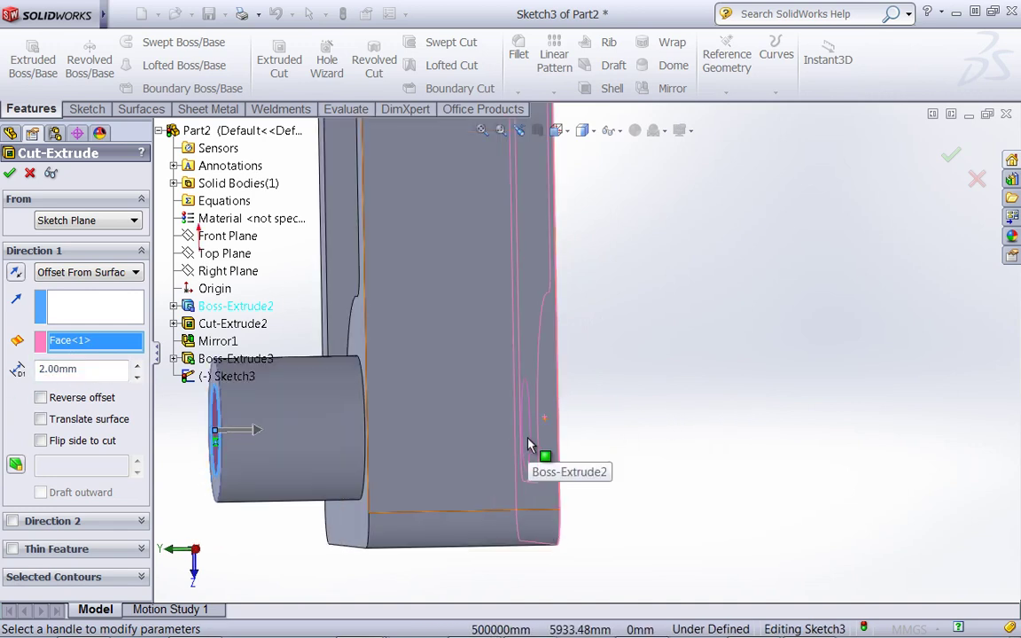
middle_drag(528, 444, 519, 434)
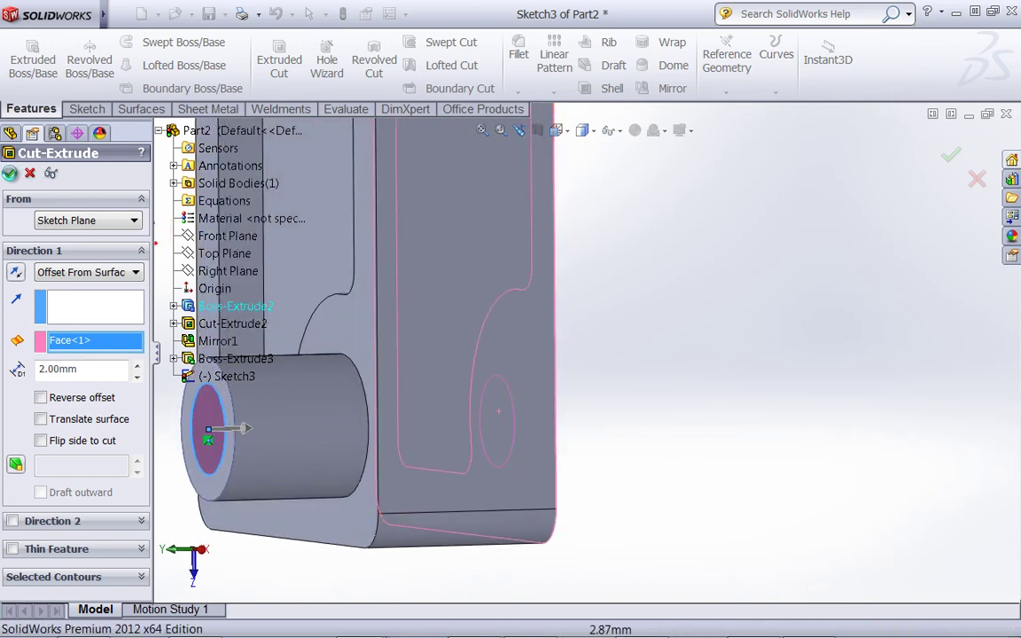
right_click(766, 416)
scroll(632, 411, up, 3)
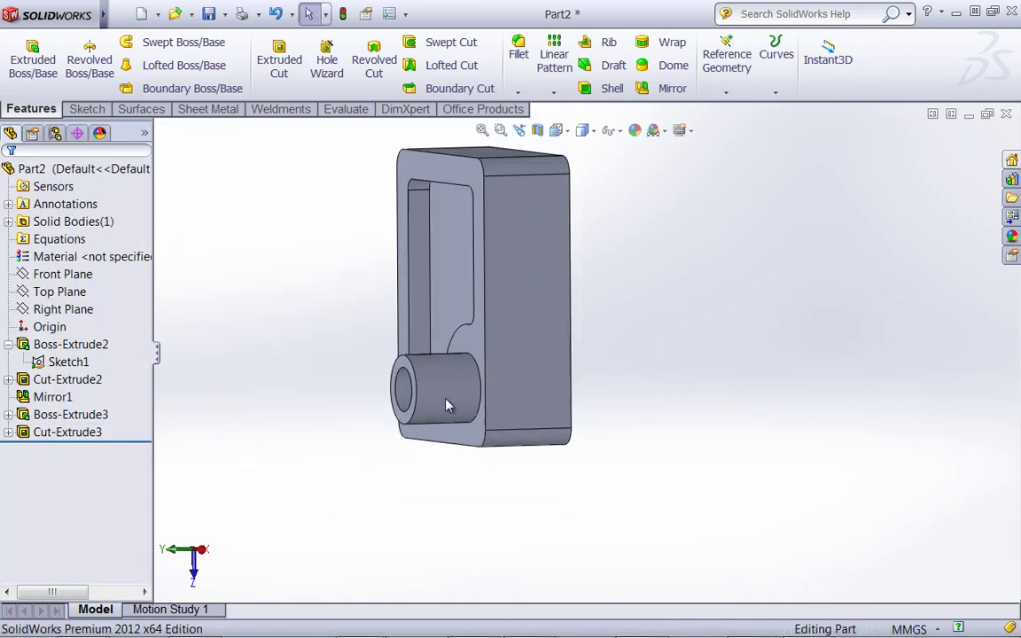
Step: Reopen Cut-Extrude3 via Edit Feature and show its end condition choices
middle_drag(448, 406, 475, 406)
click(63, 433)
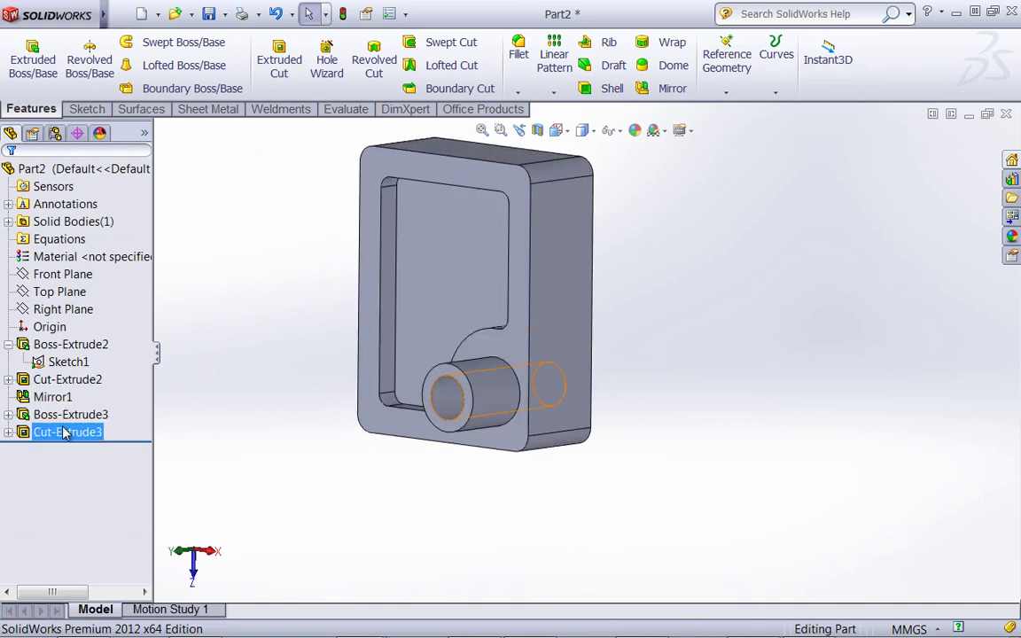
right_click(63, 433)
click(71, 289)
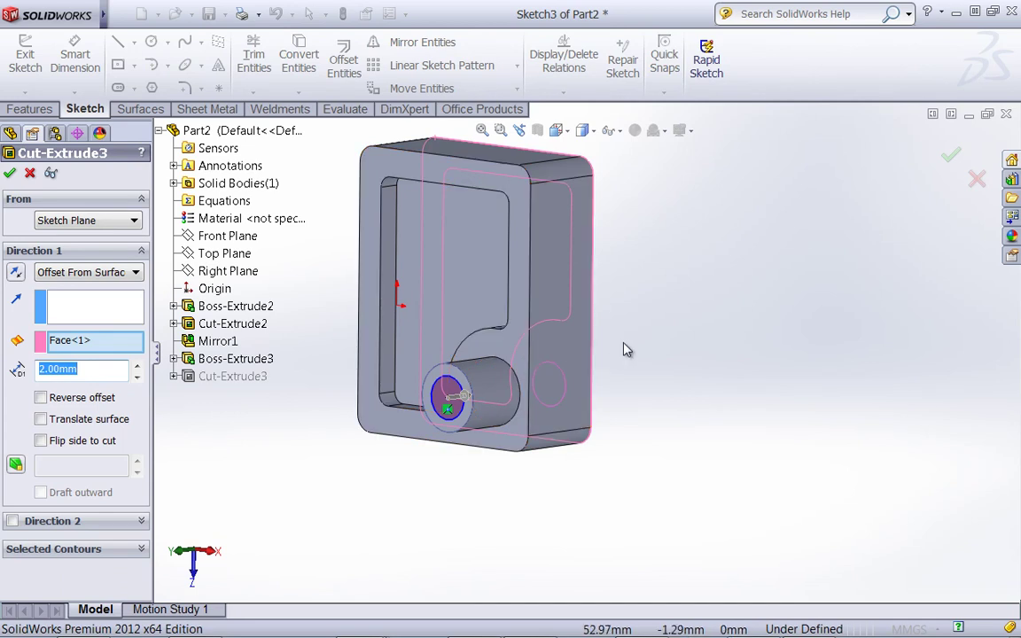
right_click(626, 350)
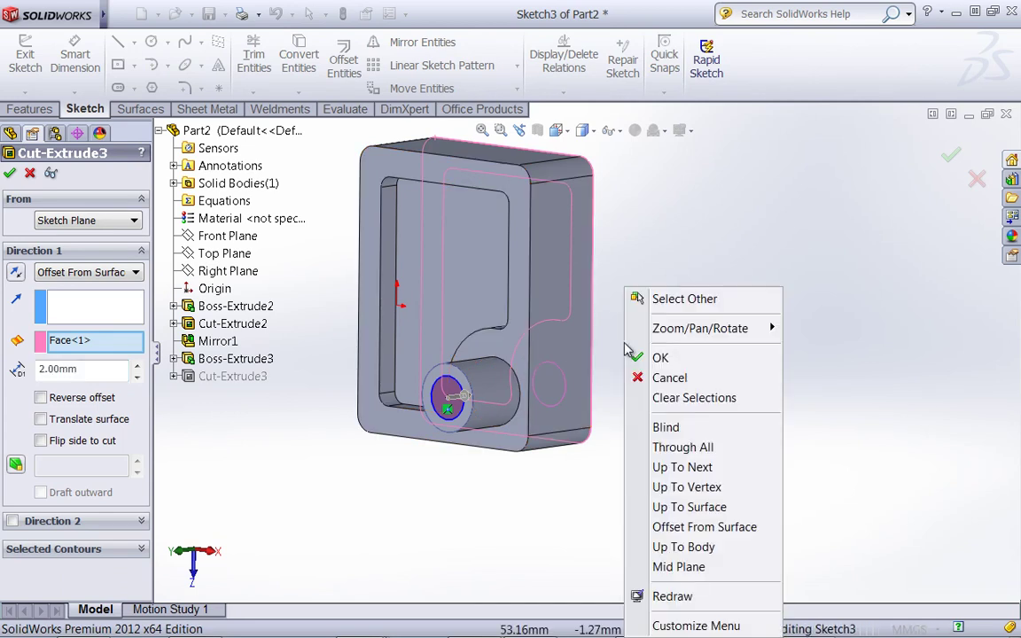